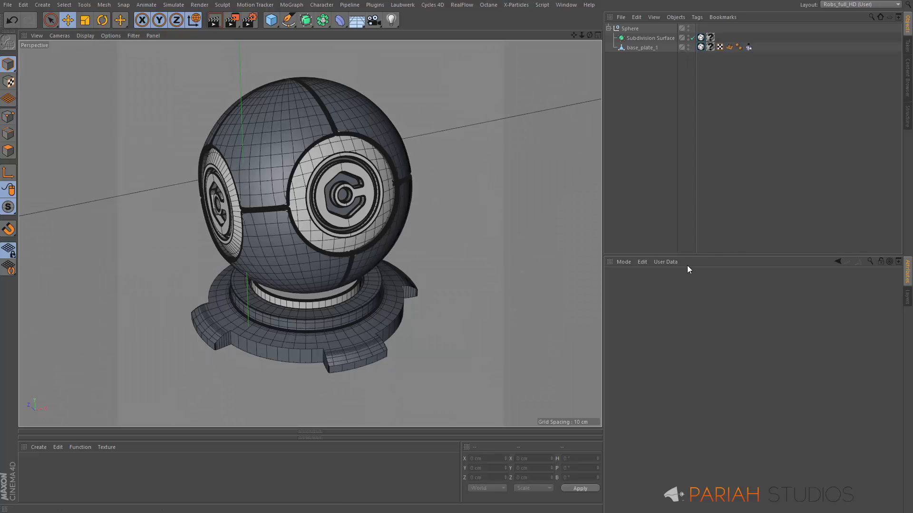
Choose Cycles 4D as the renderer in the render settings and review its full list of options.
click(248, 19)
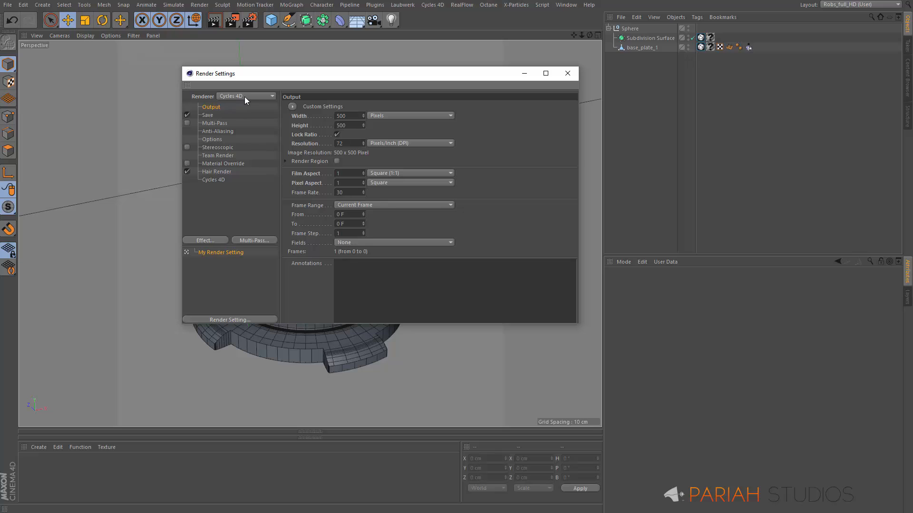
click(245, 97)
click(247, 172)
click(212, 181)
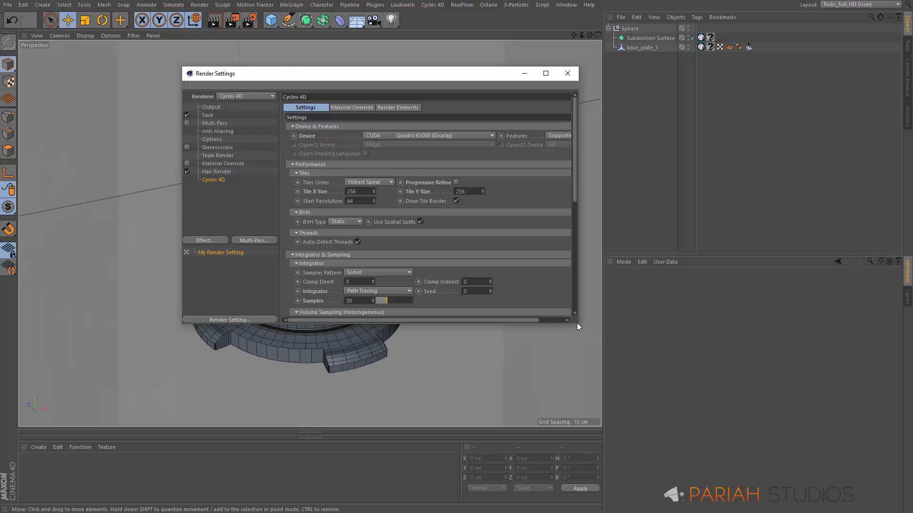
drag(580, 325, 582, 476)
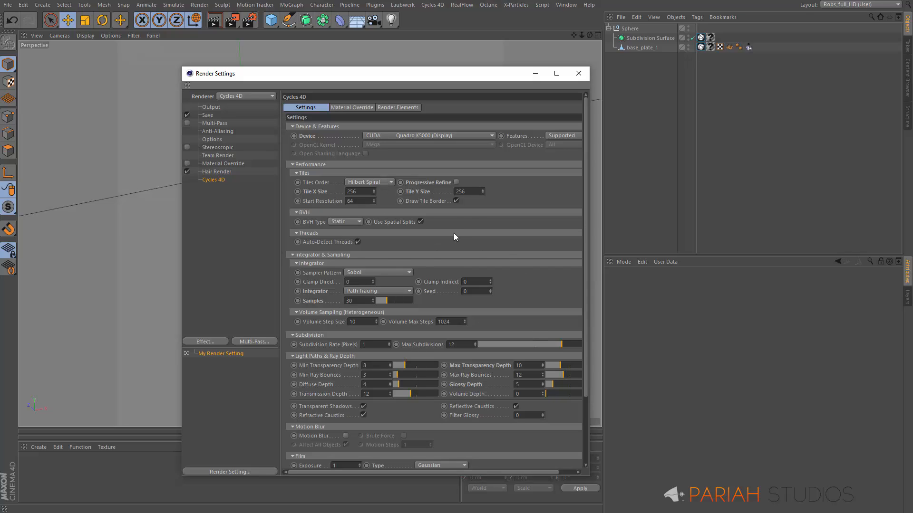
click(580, 74)
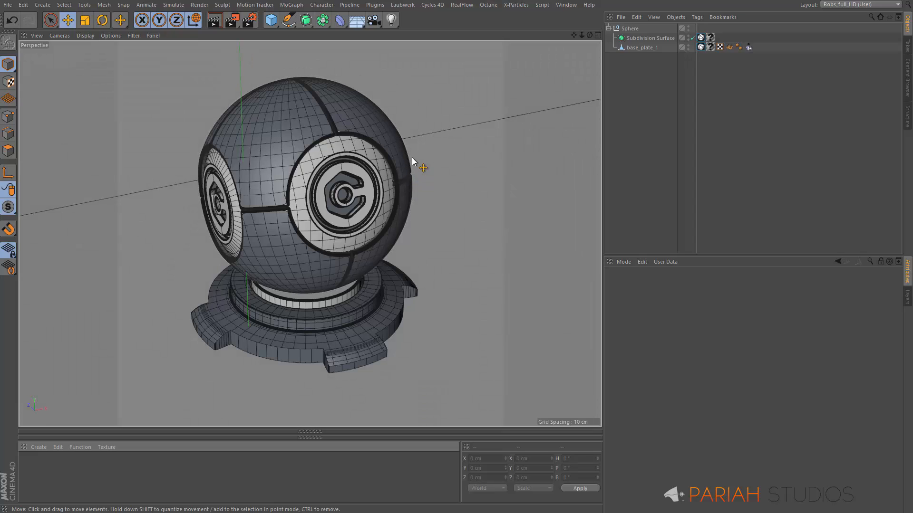
Open the Cycles 4D Real-Time Preview and set its render device to CUDA Quadro K5000.
click(434, 6)
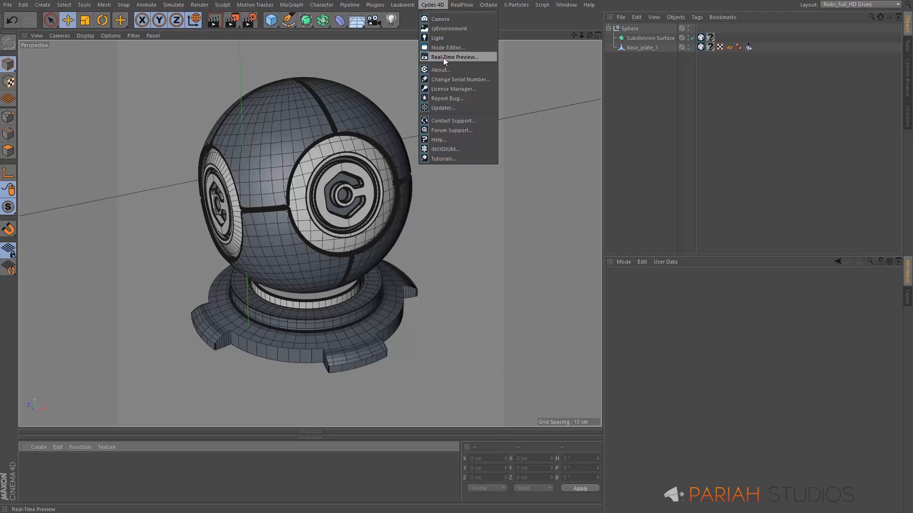
click(464, 57)
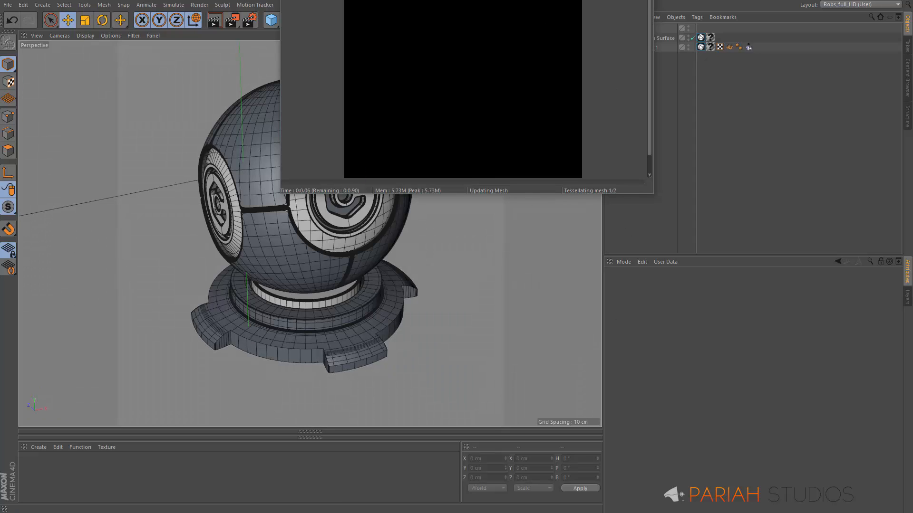
drag(549, 0, 732, 139)
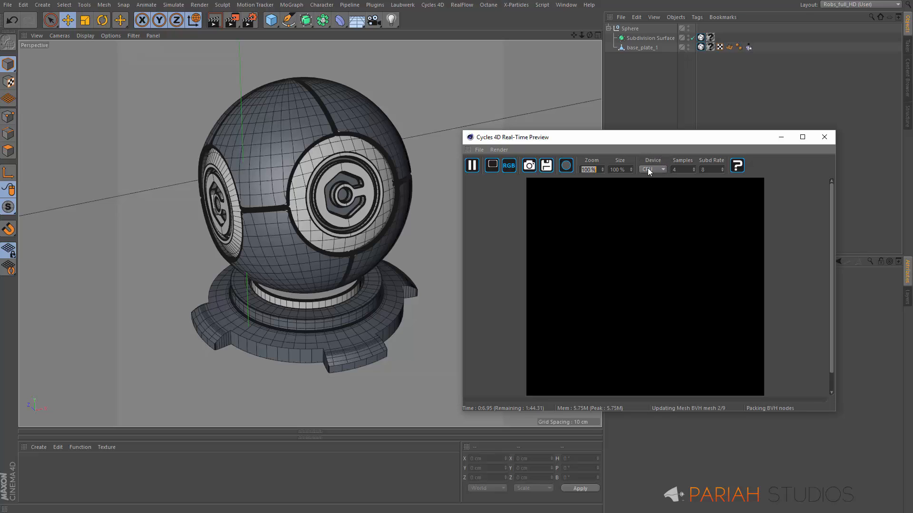
click(661, 170)
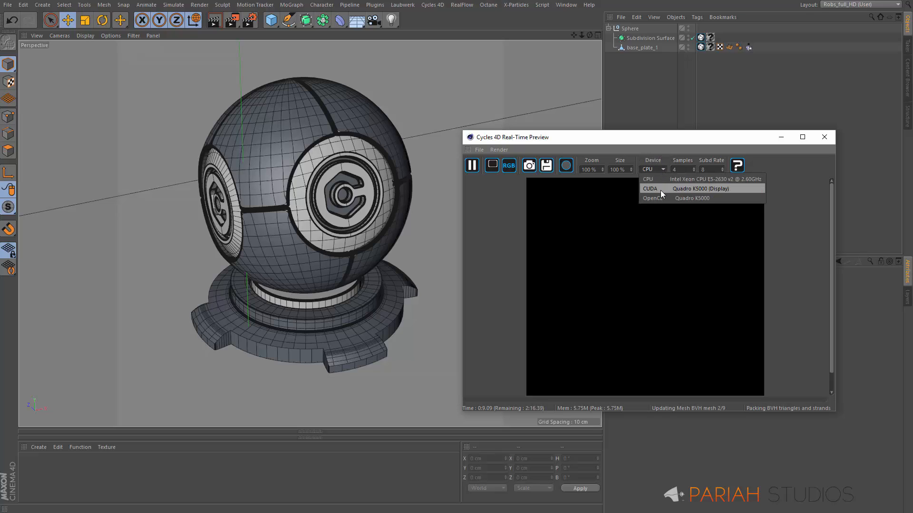
click(660, 188)
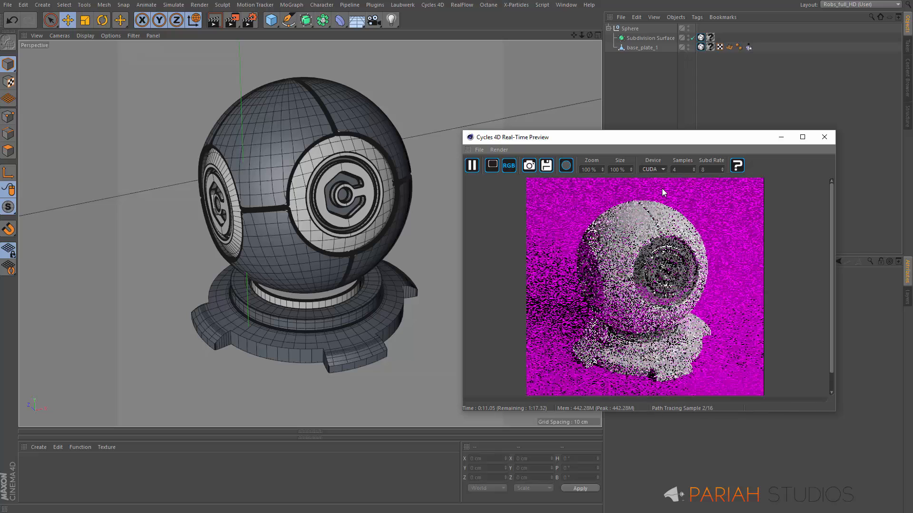
Set the real-time preview's samples to 20 and move the preview window over the viewport.
double_click(684, 170)
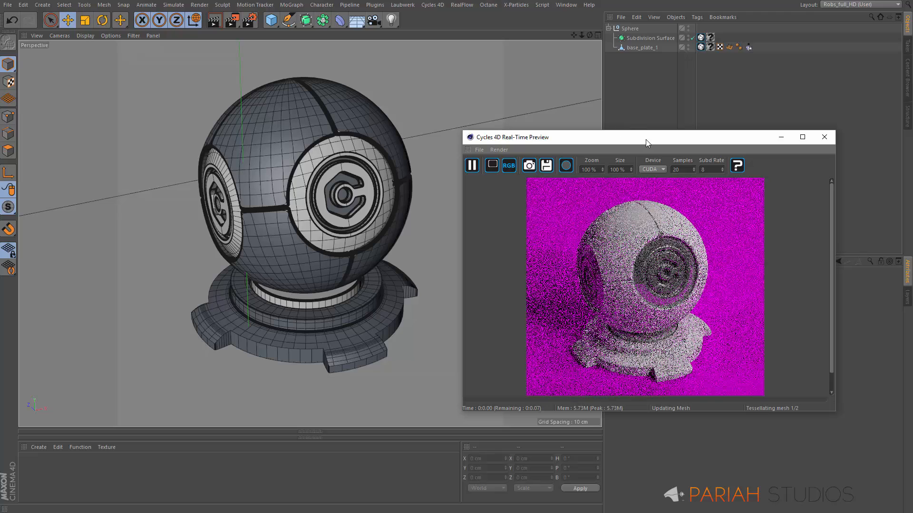
drag(656, 138, 626, 101)
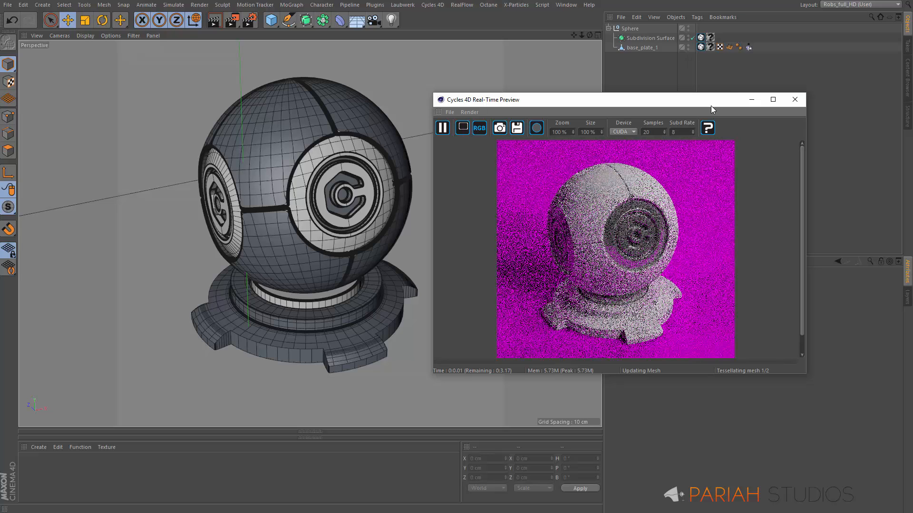
drag(706, 104, 454, 113)
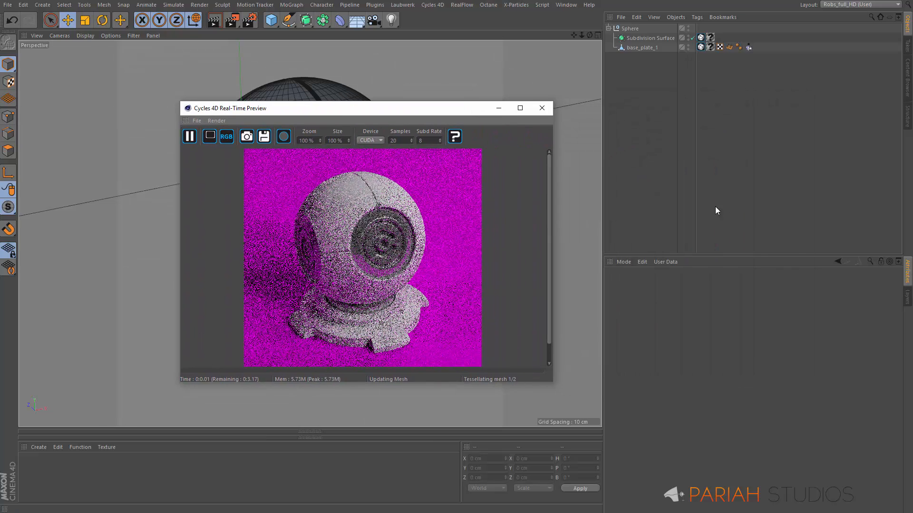
Show the ENVIR layer's objects in the managers and list only the materials of that layer.
click(907, 298)
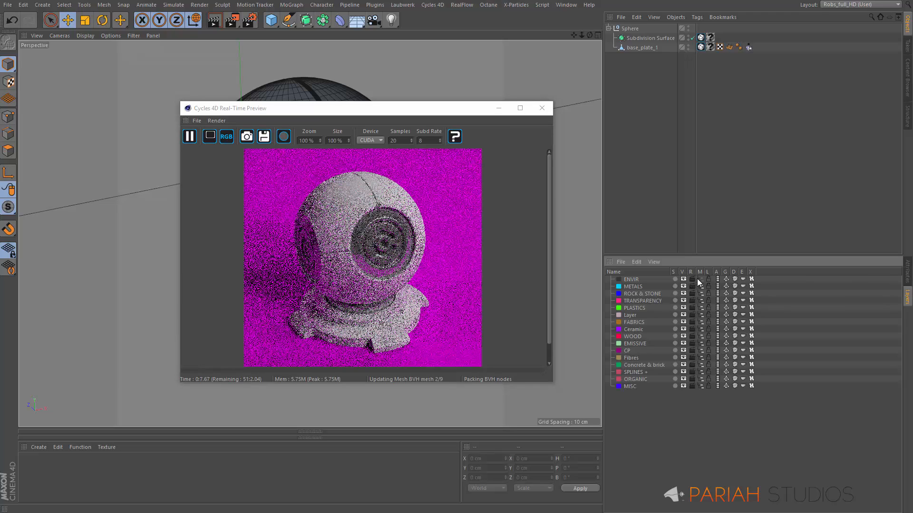
click(700, 279)
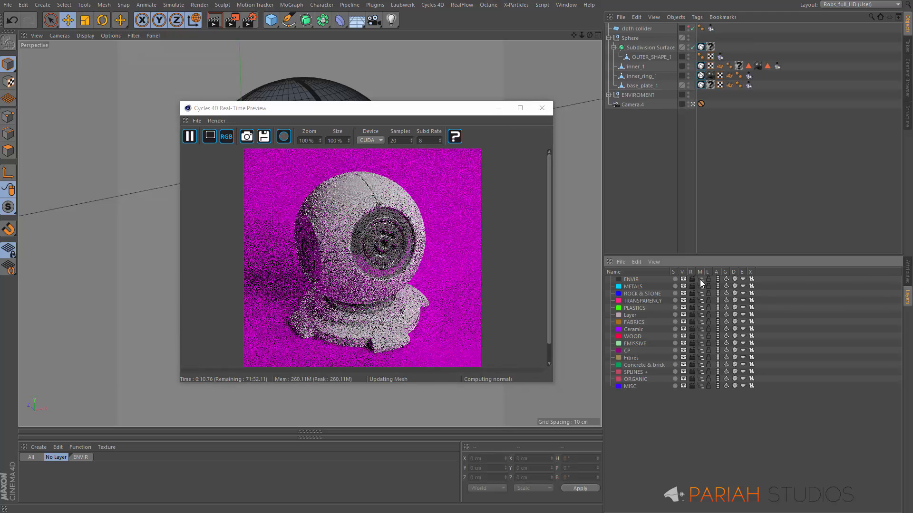
click(87, 457)
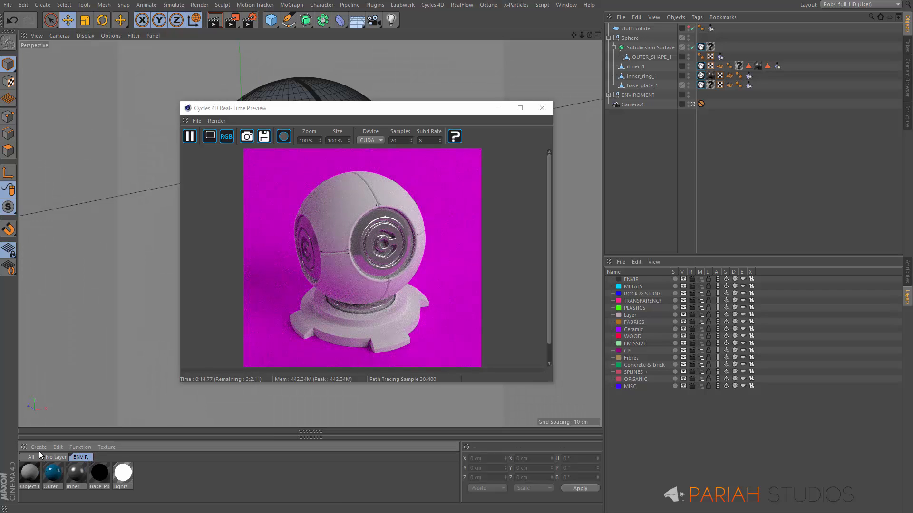
Open an enlarged Node Editor, bring up the Base_Plate material's nodes, and list all materials.
click(30, 472)
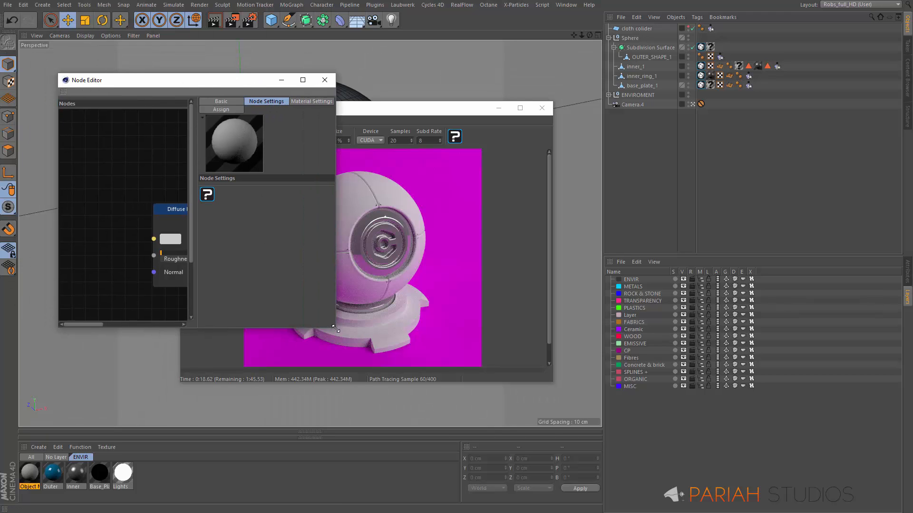
drag(335, 314, 760, 349)
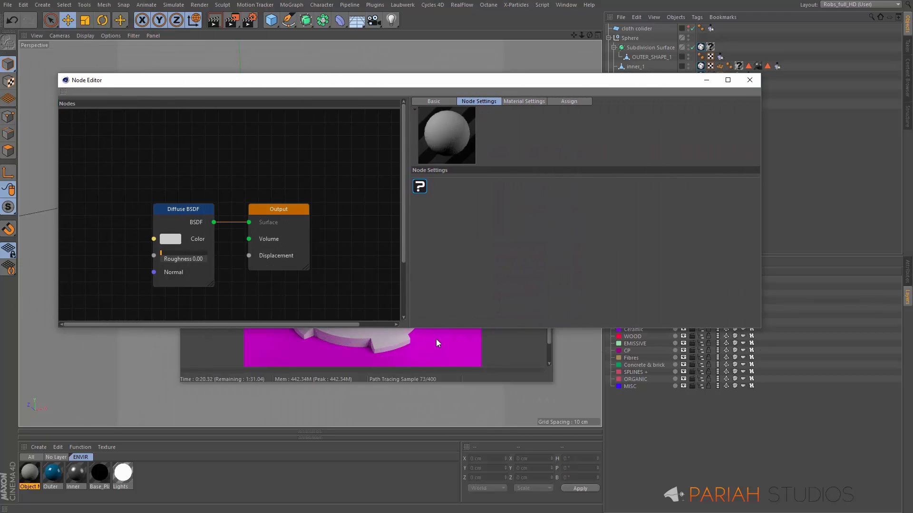
drag(439, 328, 431, 398)
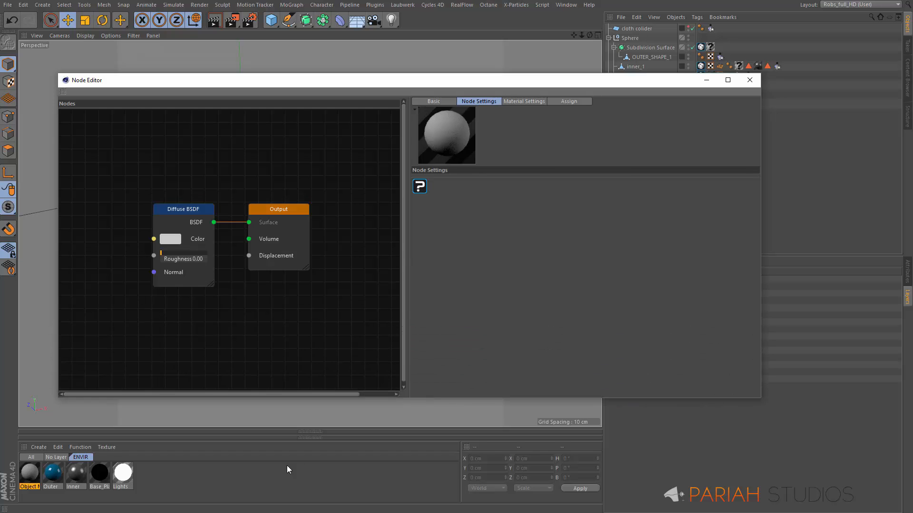
click(53, 475)
click(76, 477)
click(98, 477)
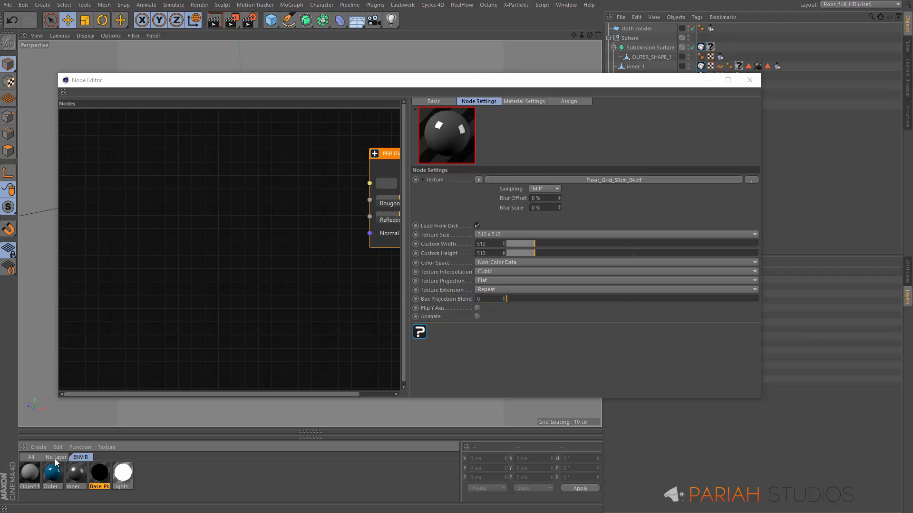
click(31, 457)
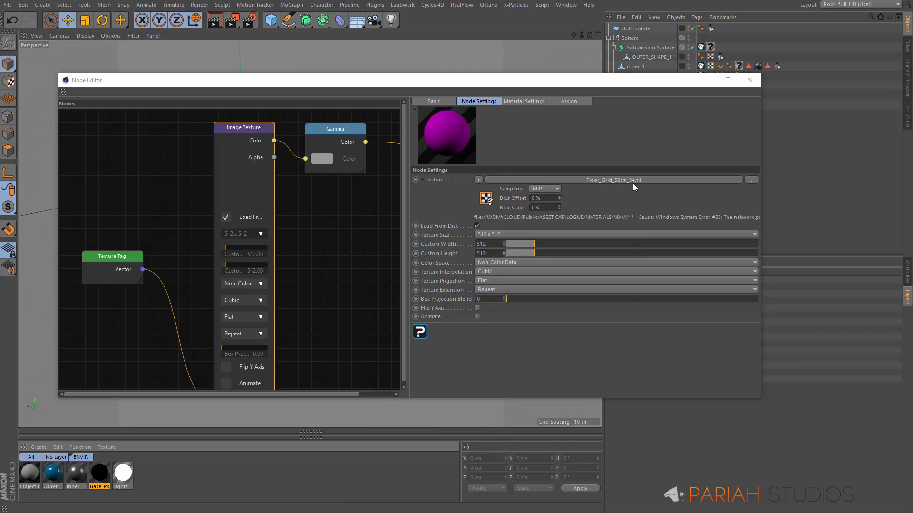
Load Floor_Grid_50cm_04 into the Base_Plate material's image texture without copying it to the project, then close the Node Editor.
click(479, 179)
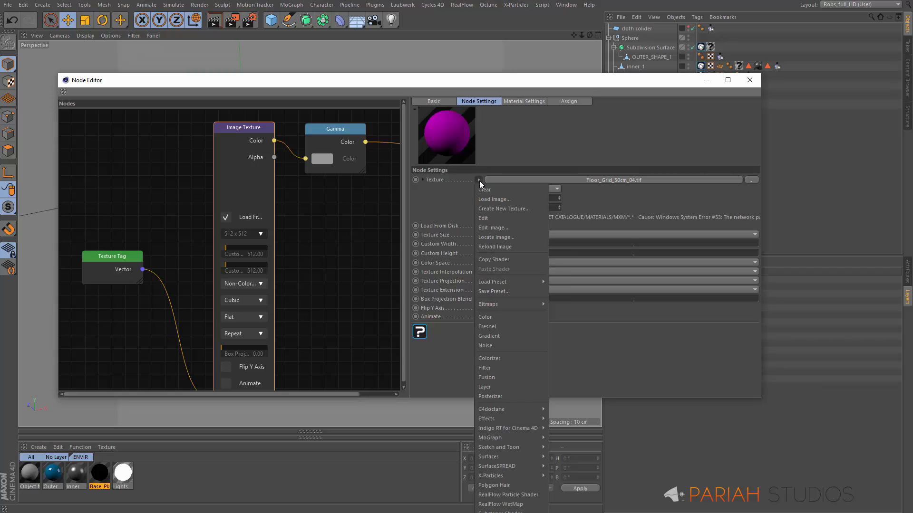
click(491, 202)
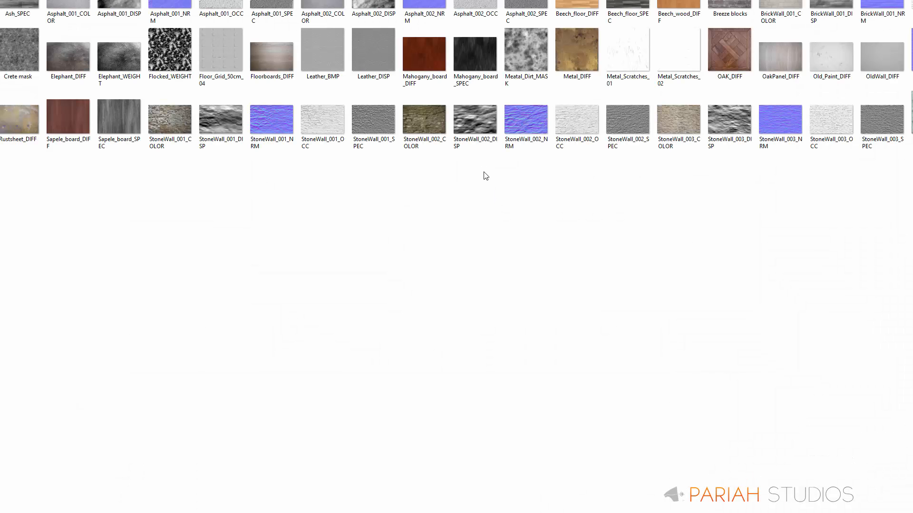
double_click(224, 59)
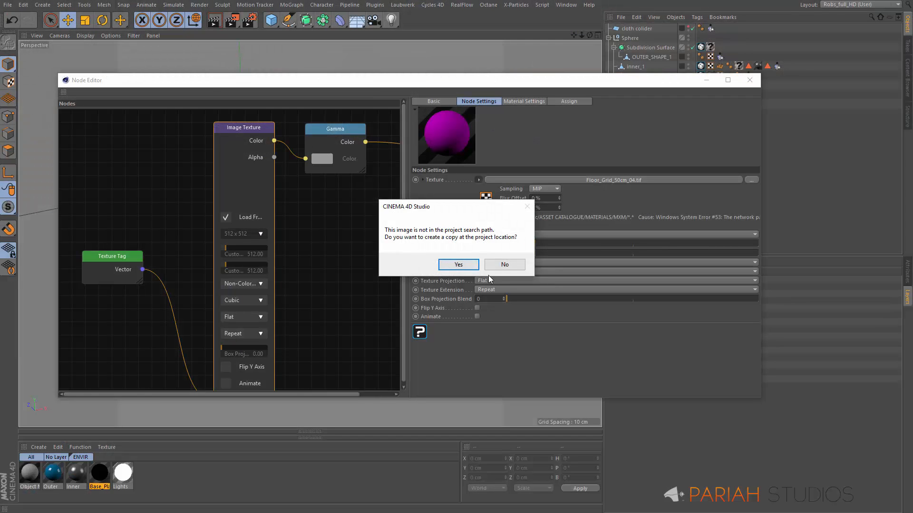
click(495, 266)
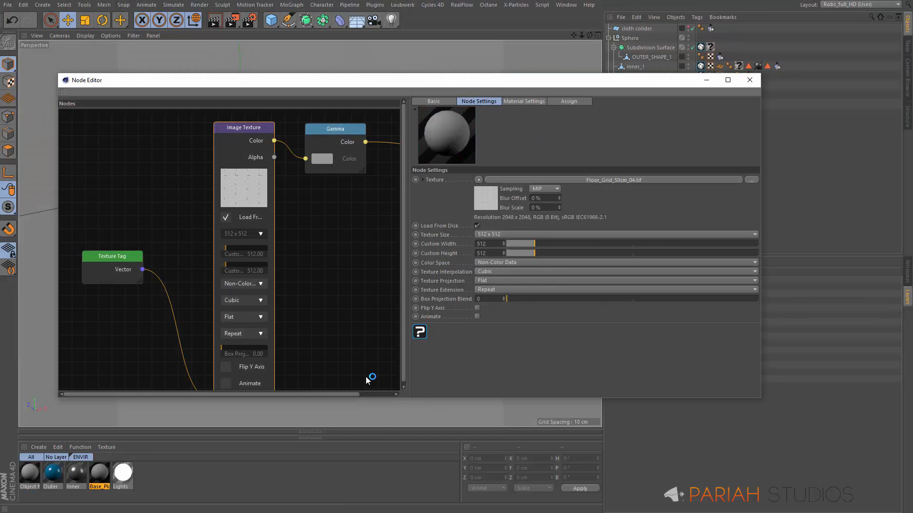
click(751, 83)
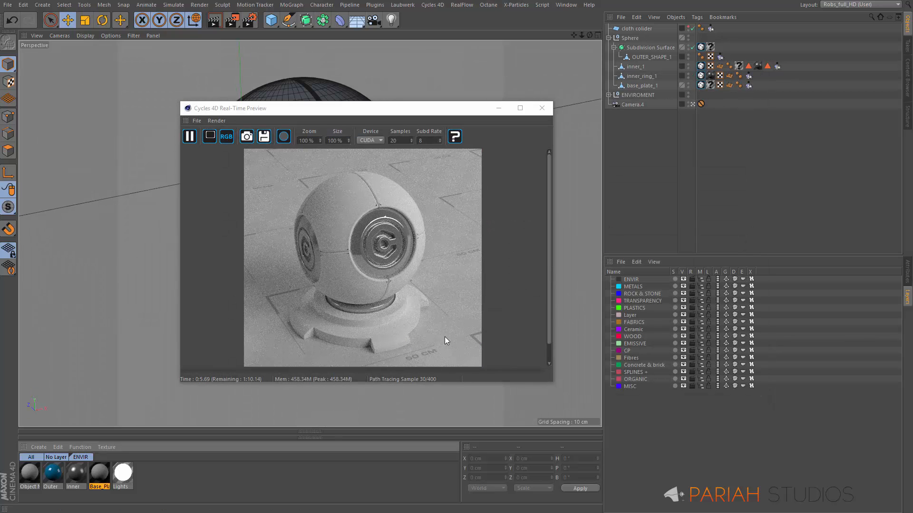
Hide the ENVIR layer's objects and materials from the managers.
click(906, 274)
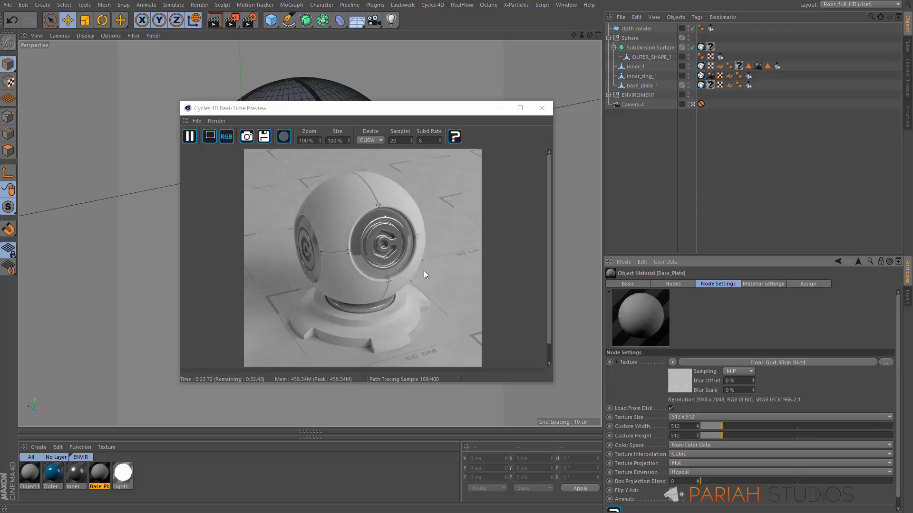
click(907, 297)
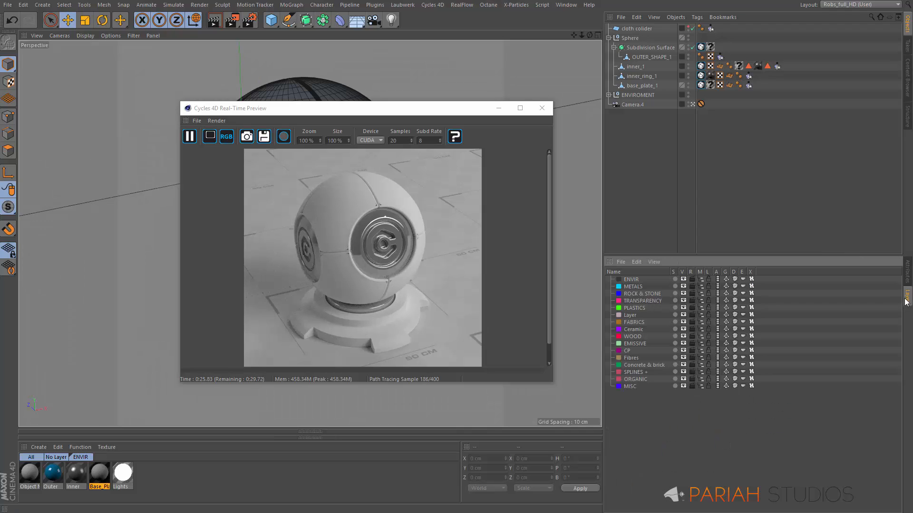
click(701, 280)
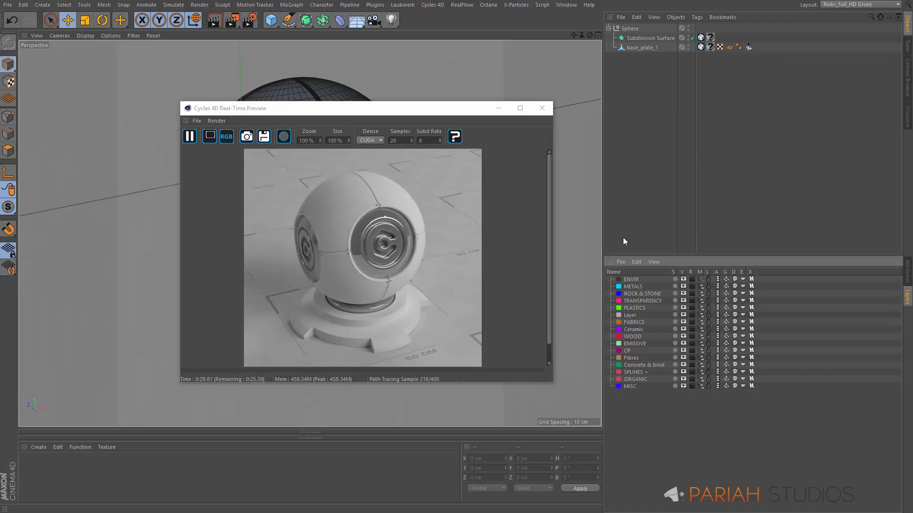
Display the attributes, narrow the real-time preview window, and place it beside the viewport below the object list.
click(907, 274)
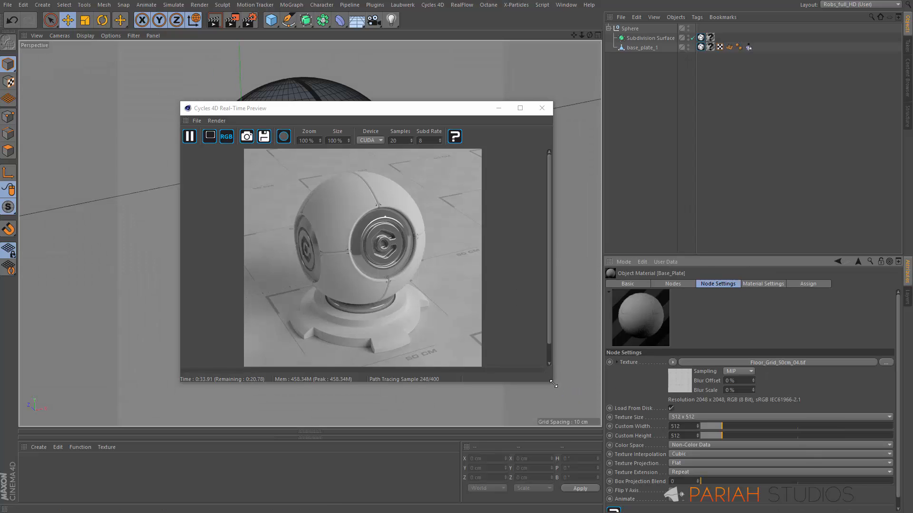
drag(552, 382, 431, 384)
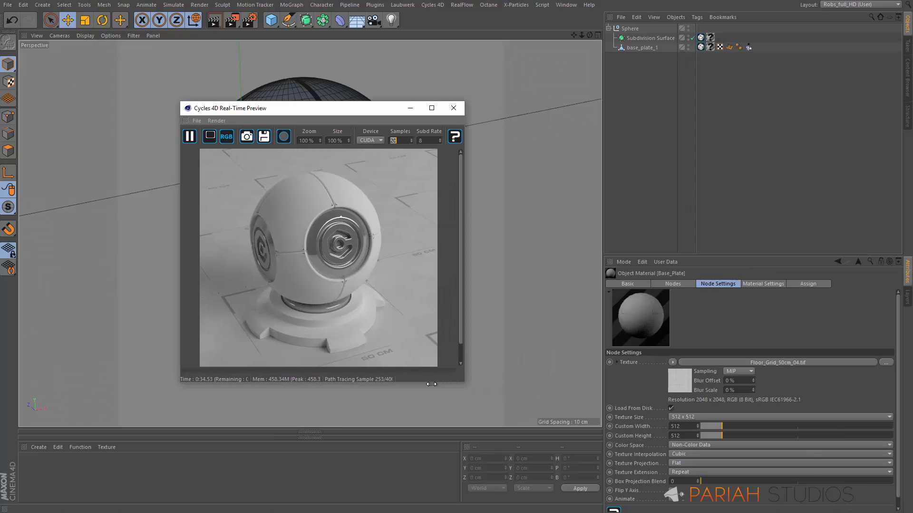
drag(372, 110, 803, 60)
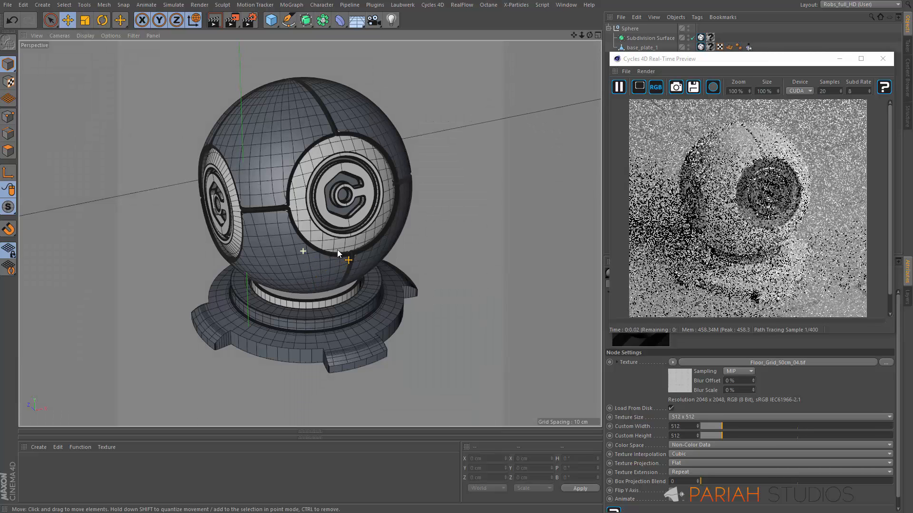
drag(773, 60, 767, 93)
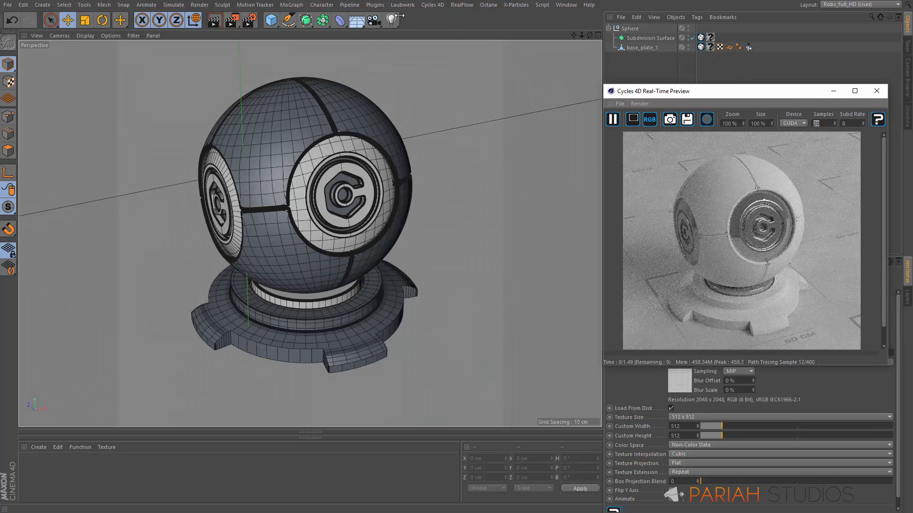
Add a Cycles 4D camera to the scene and make it the active view.
click(434, 6)
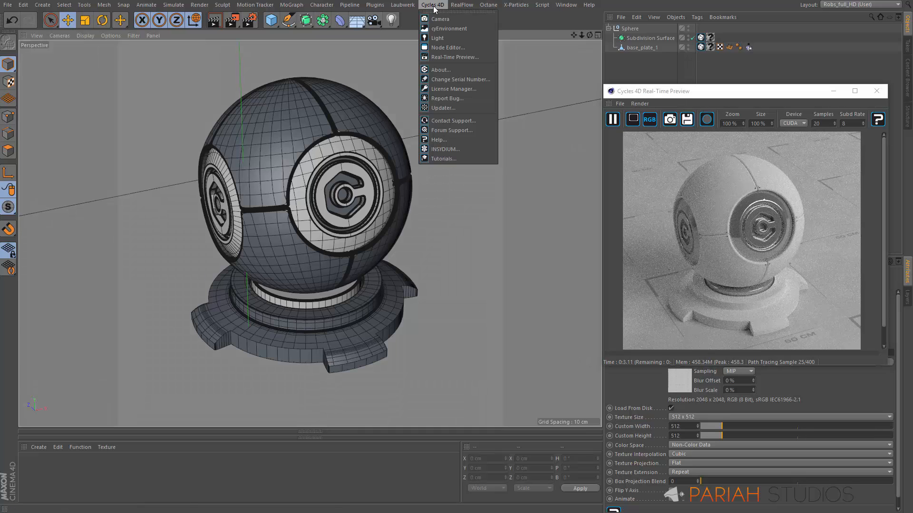
click(450, 19)
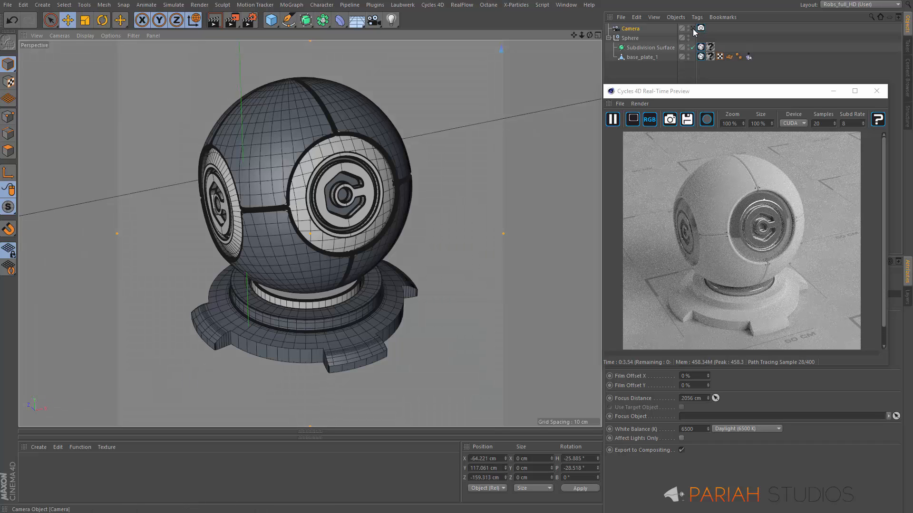
click(692, 29)
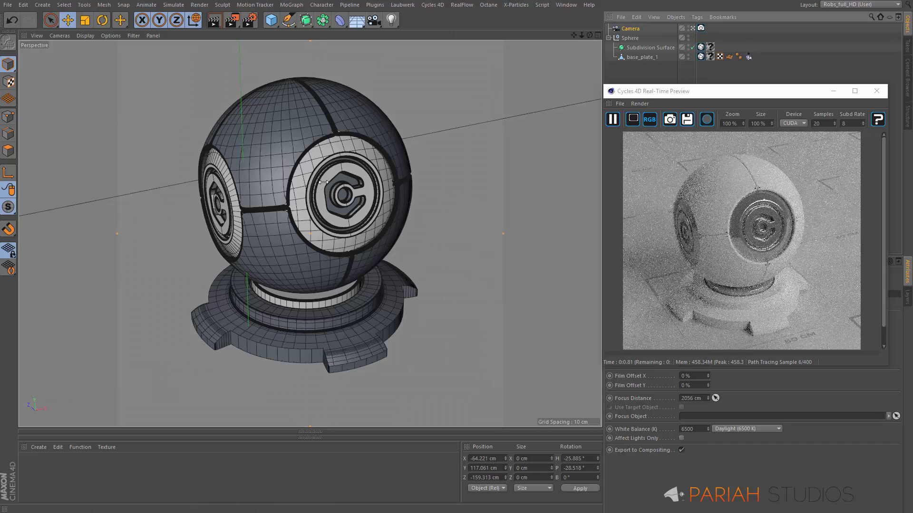
Reframe the Cycles 4D camera on the material ball from a closer, lower angle, showing both round emblems and the whole base.
alt+drag(338, 245, 573, 195)
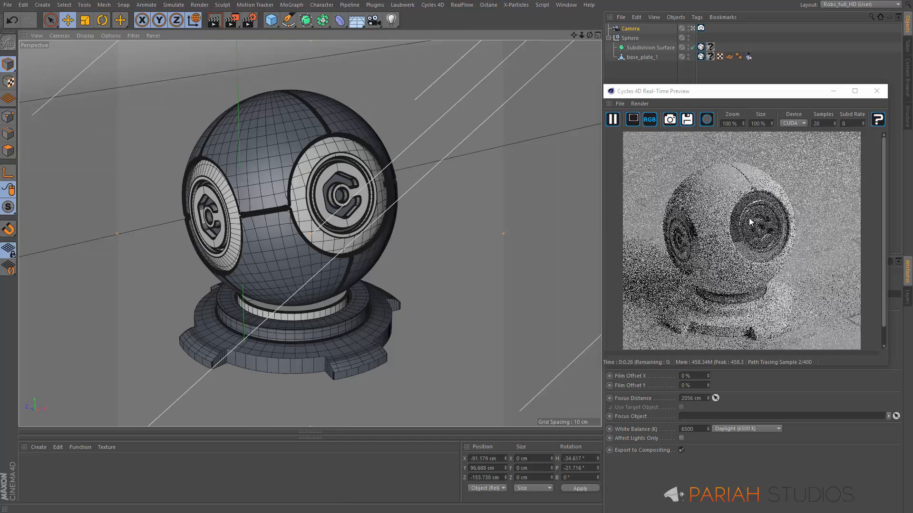
alt+drag(260, 256, 306, 233)
alt+drag(344, 261, 311, 233)
scroll(311, 233, up, 2)
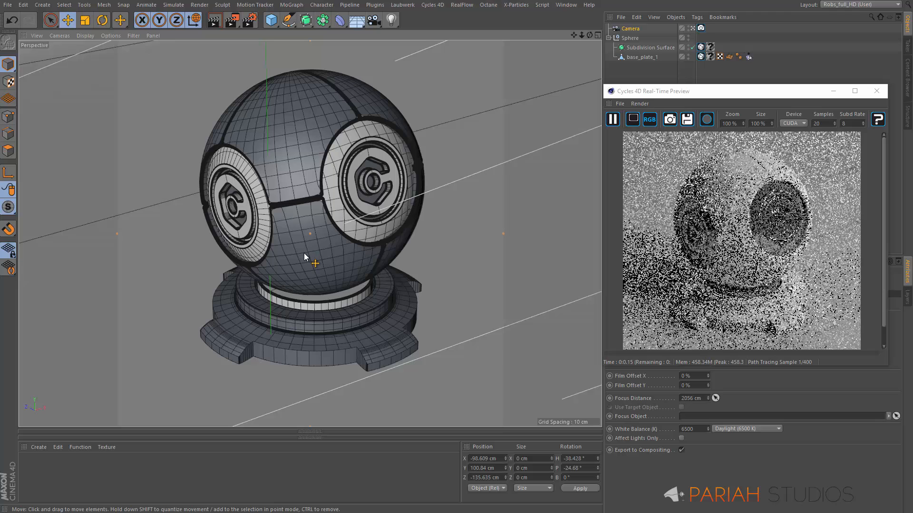
scroll(304, 253, up, 1)
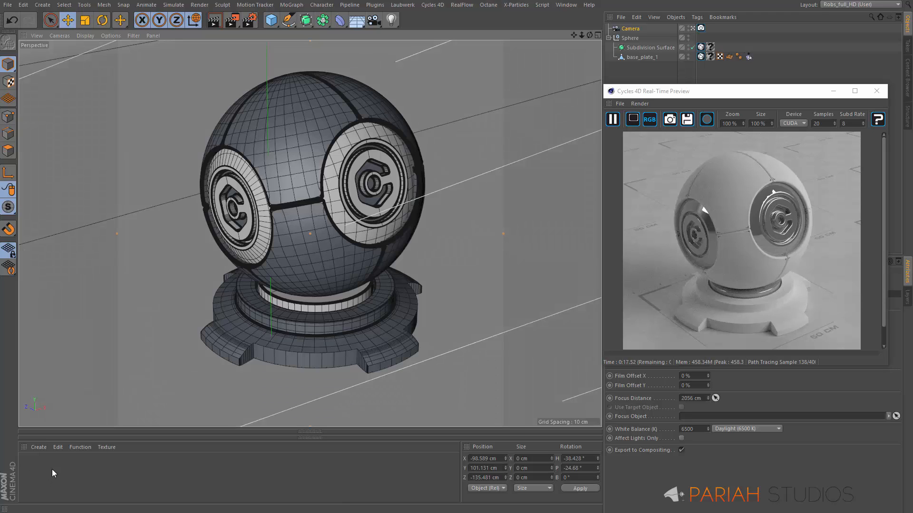
Create a Cycles 4D object material and assign it to Subdivision Surface and base_plate_1 in place of their missing materials.
click(39, 447)
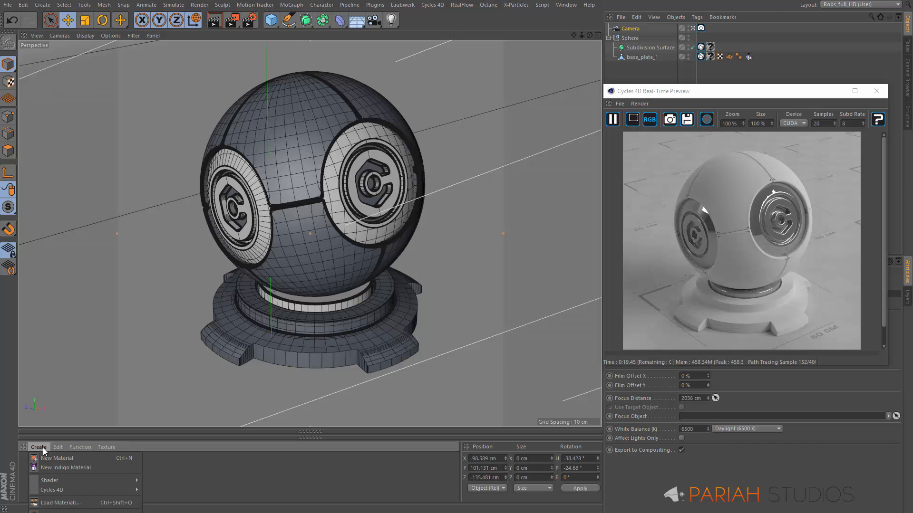
mouse_move(127, 490)
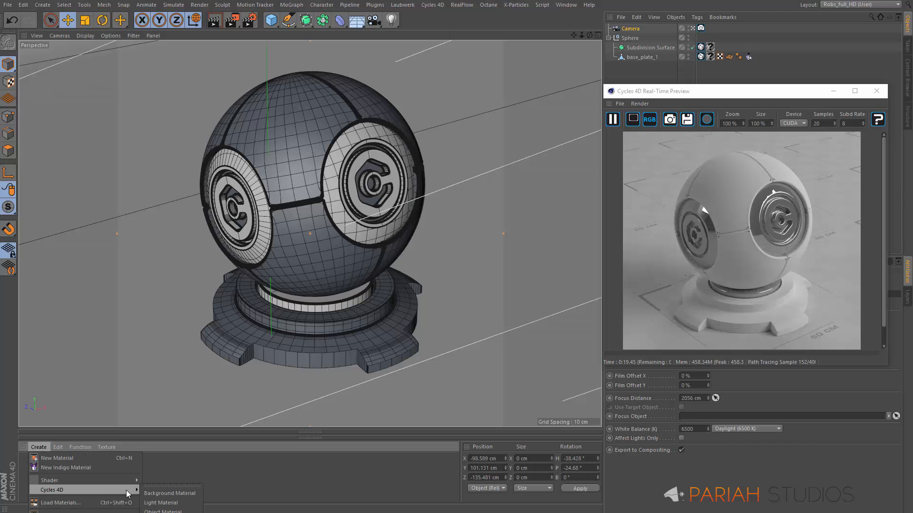
click(177, 511)
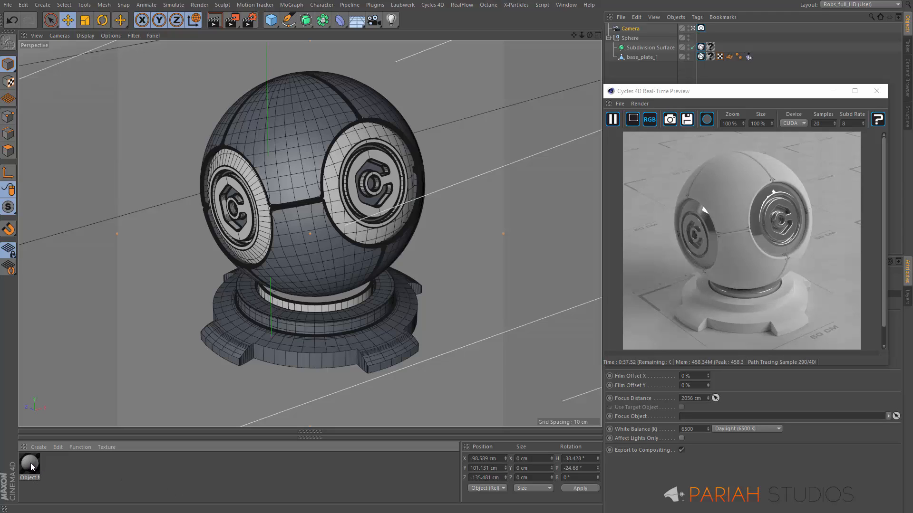
drag(31, 468, 712, 48)
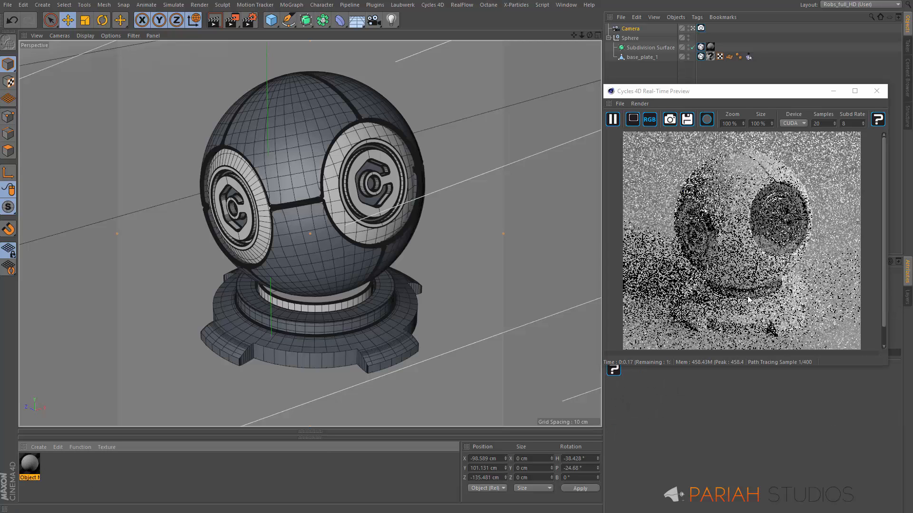
click(30, 468)
mouse_move(31, 468)
mouse_down()
mouse_move(236, 486)
mouse_move(693, 135)
mouse_move(711, 57)
mouse_up()
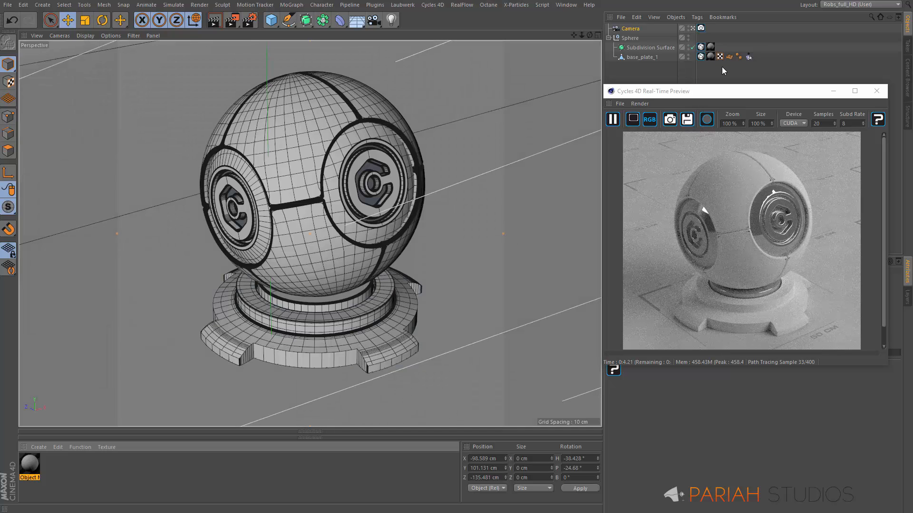
Open the new material in the Node Editor, widening the node area and moving the Output node well away from Diffuse BSDF.
double_click(35, 461)
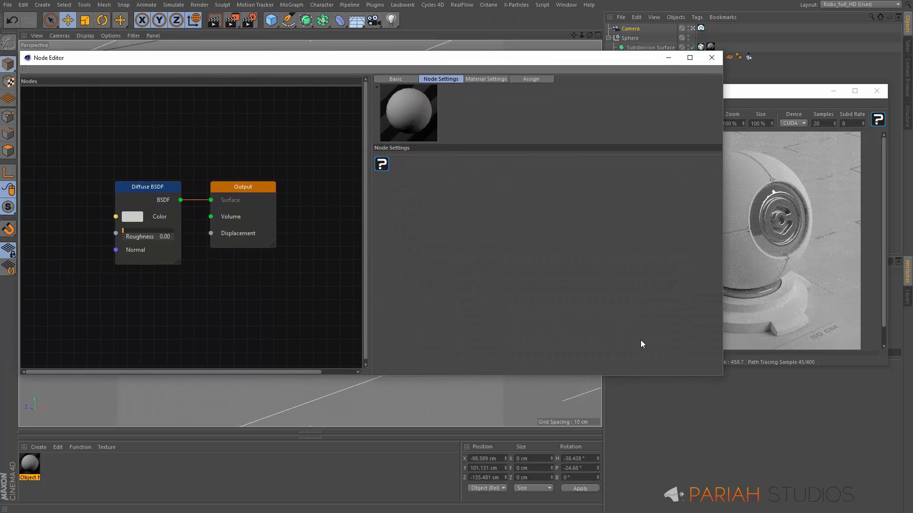
drag(372, 297, 500, 288)
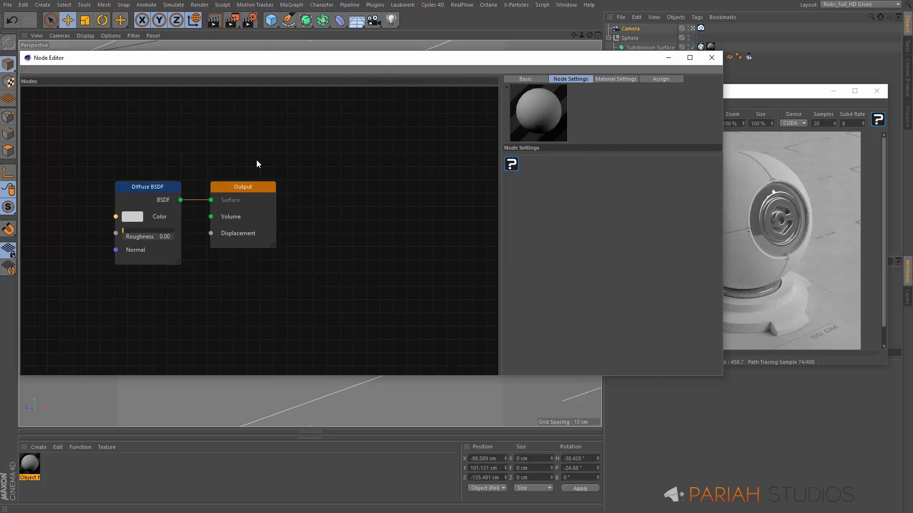
drag(245, 187, 448, 197)
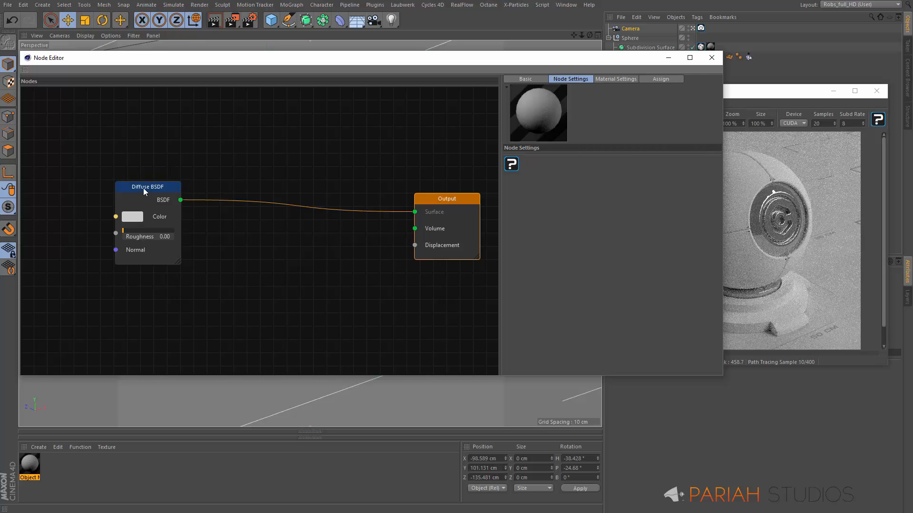
Pause the real-time preview and reposition the Diffuse BSDF node higher and closer to the Output node.
click(776, 91)
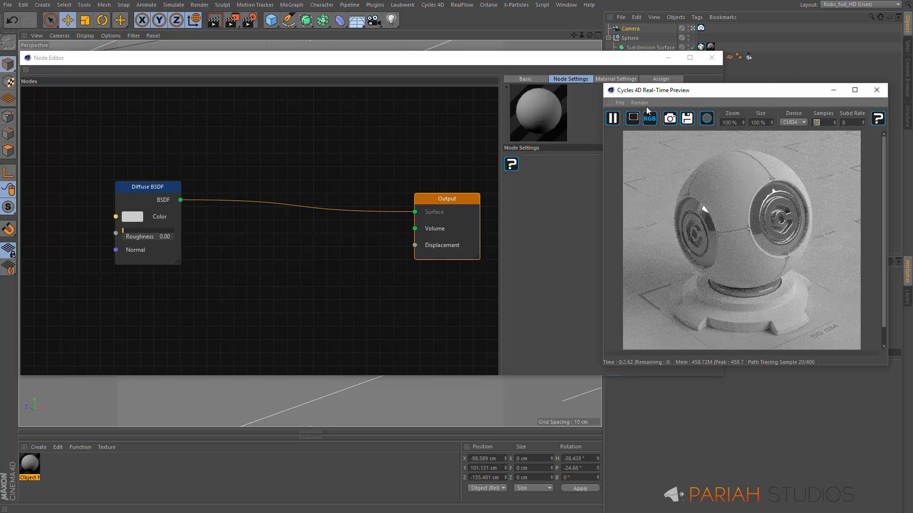
click(616, 118)
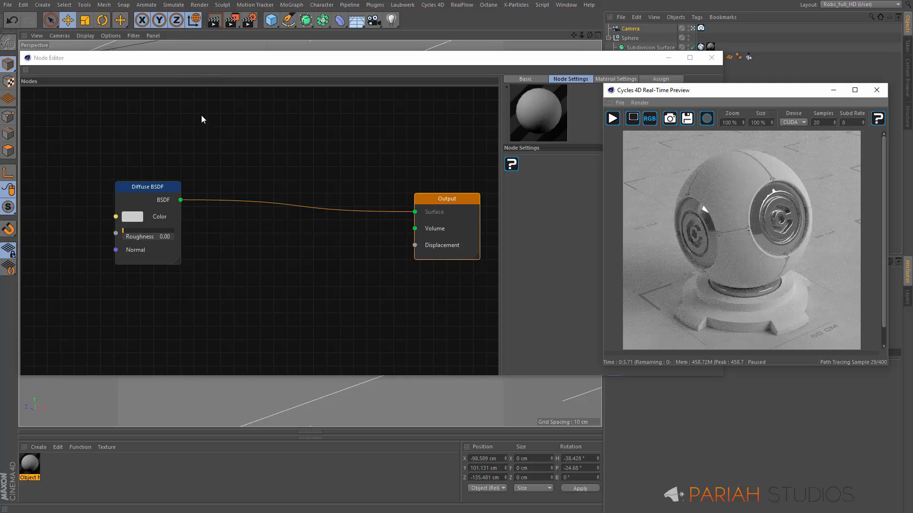
drag(150, 185, 217, 135)
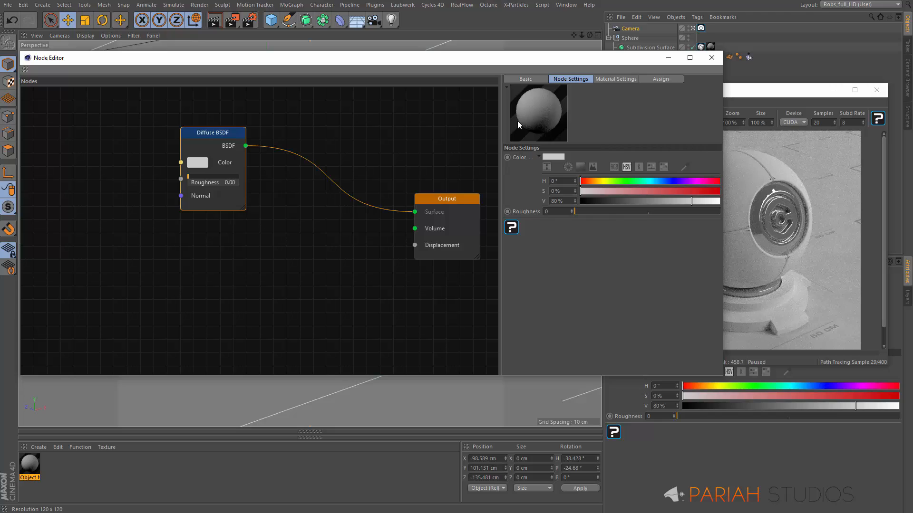
Set the Diffuse BSDF roughness to about 0.91 and its color to a dark blue-grey of H 194°, S 37%, V 17%.
click(230, 177)
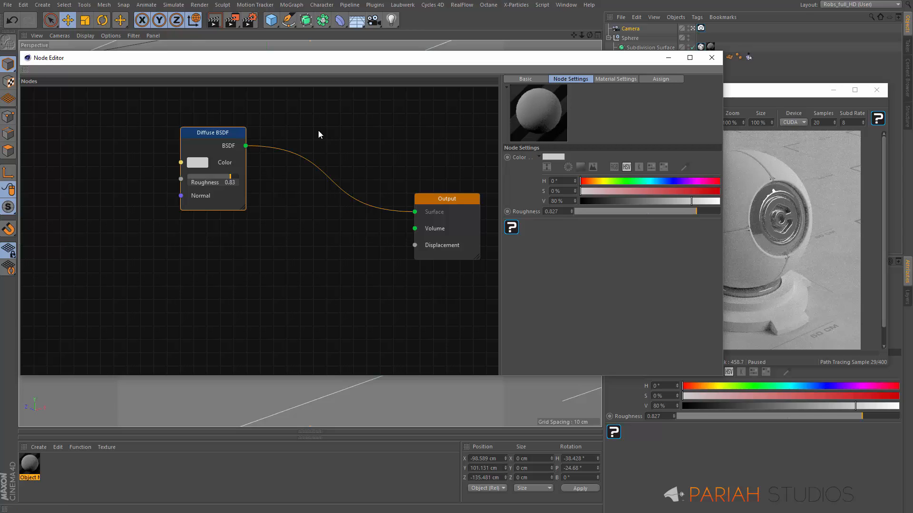
click(234, 177)
click(203, 165)
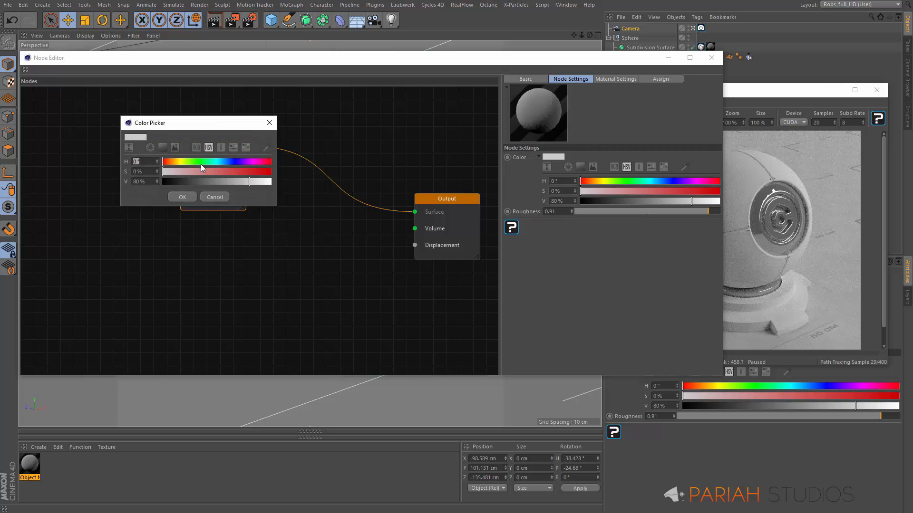
click(263, 161)
click(264, 172)
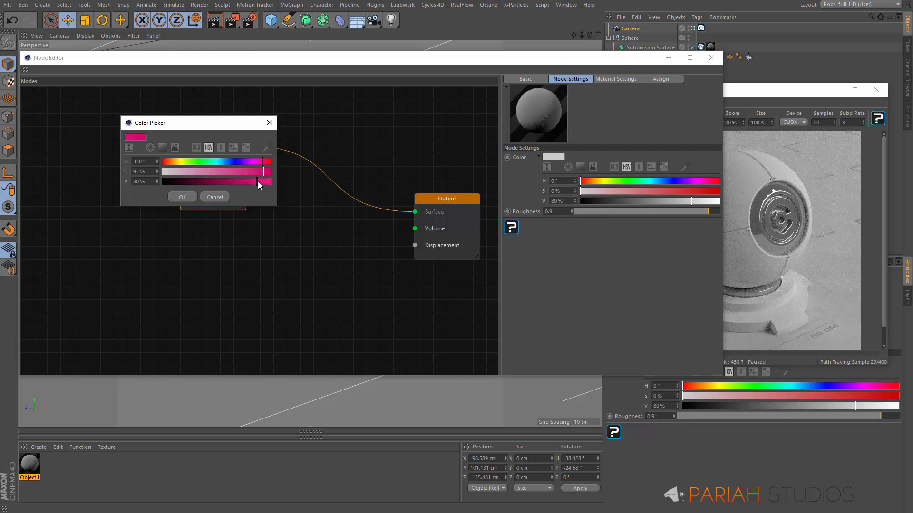
click(258, 182)
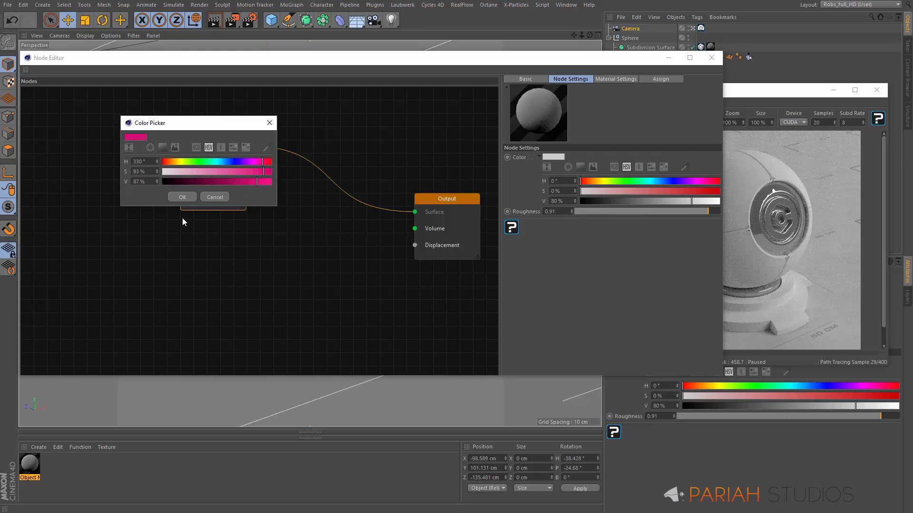
click(221, 161)
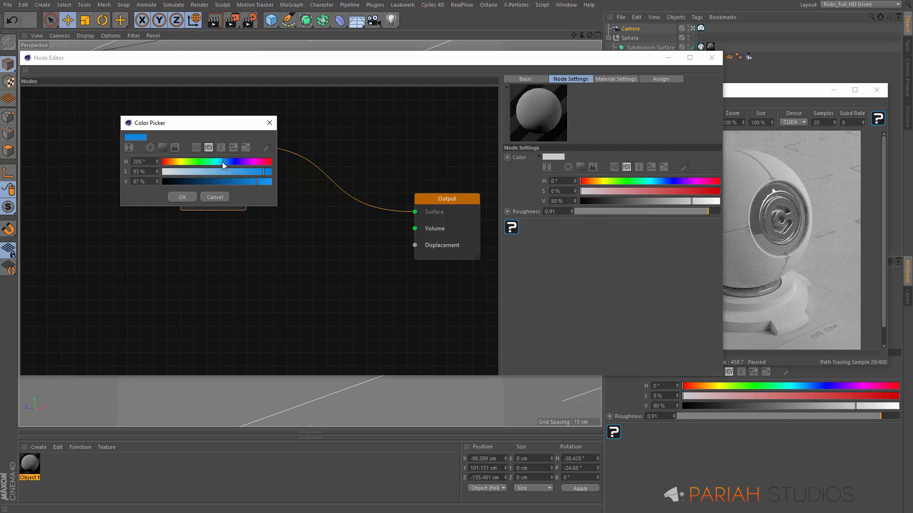
click(176, 182)
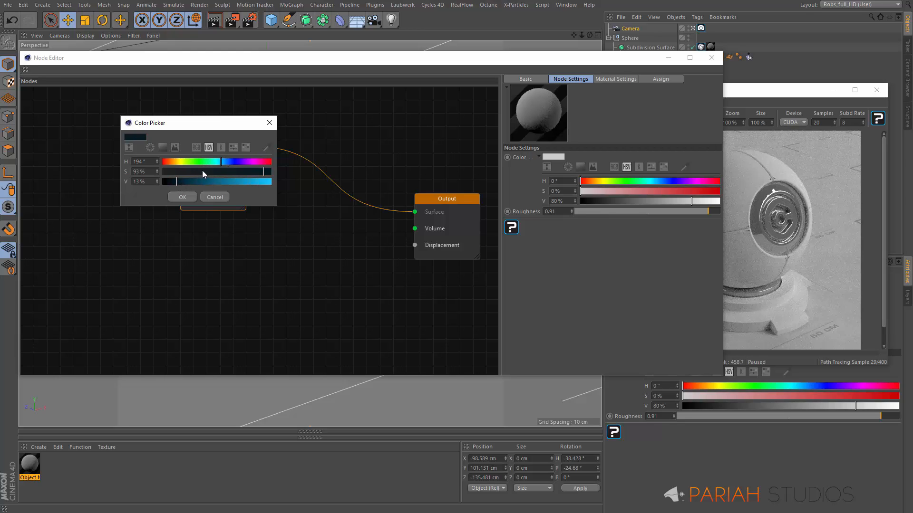
click(202, 172)
click(181, 182)
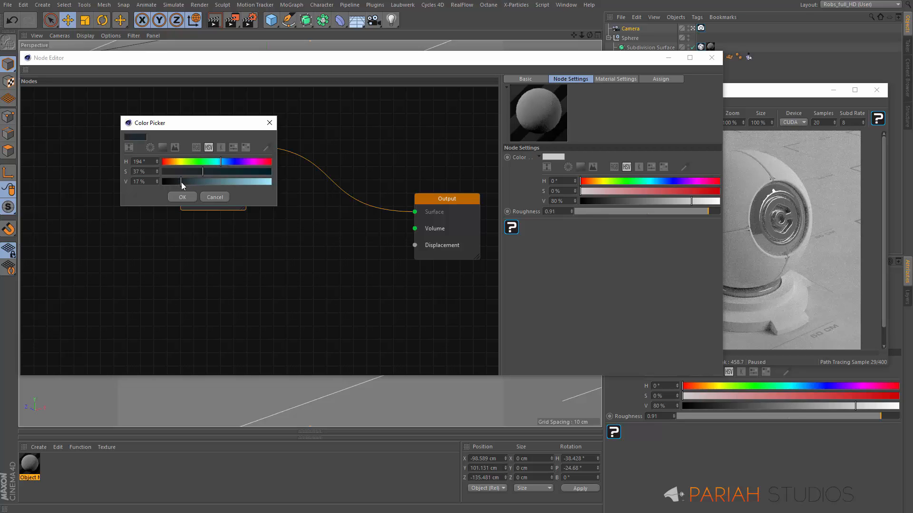
click(182, 197)
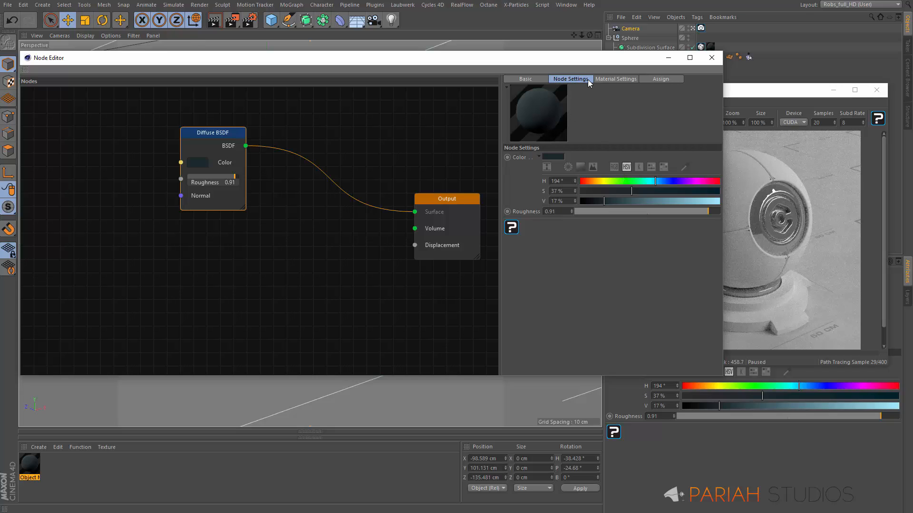
Set the material's Displacement Method to True, then move the Node Editor aside and resume the real-time preview.
click(625, 79)
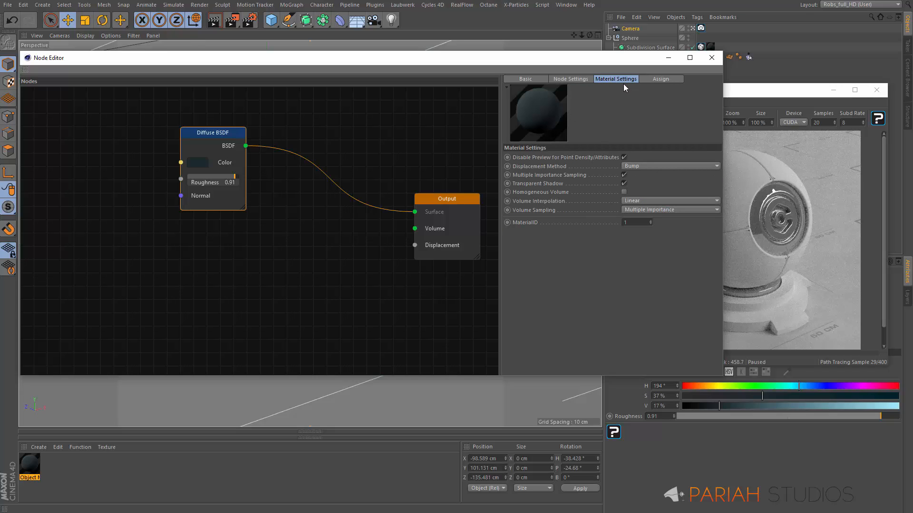
click(643, 165)
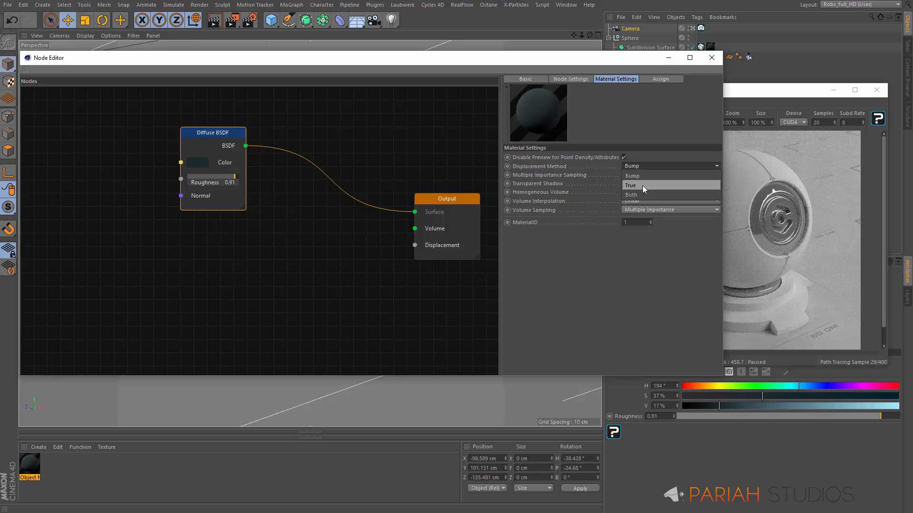
click(643, 186)
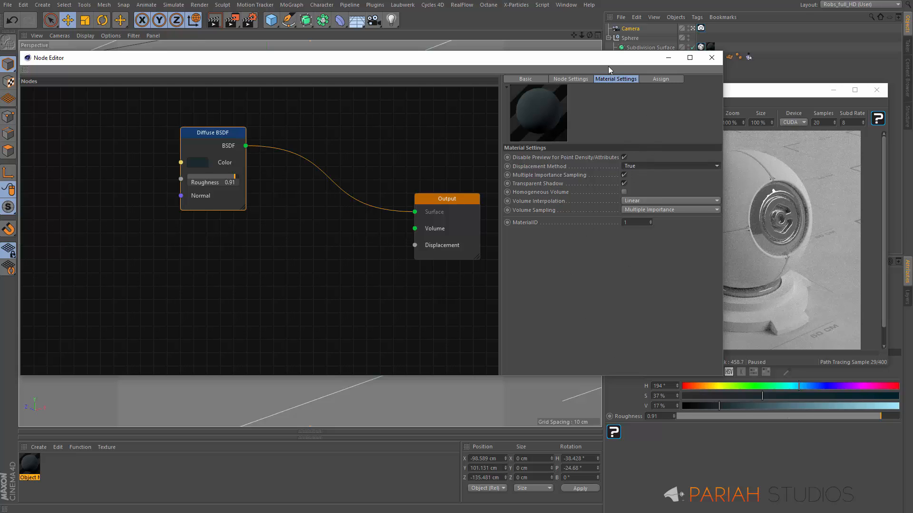
drag(608, 59, 355, 75)
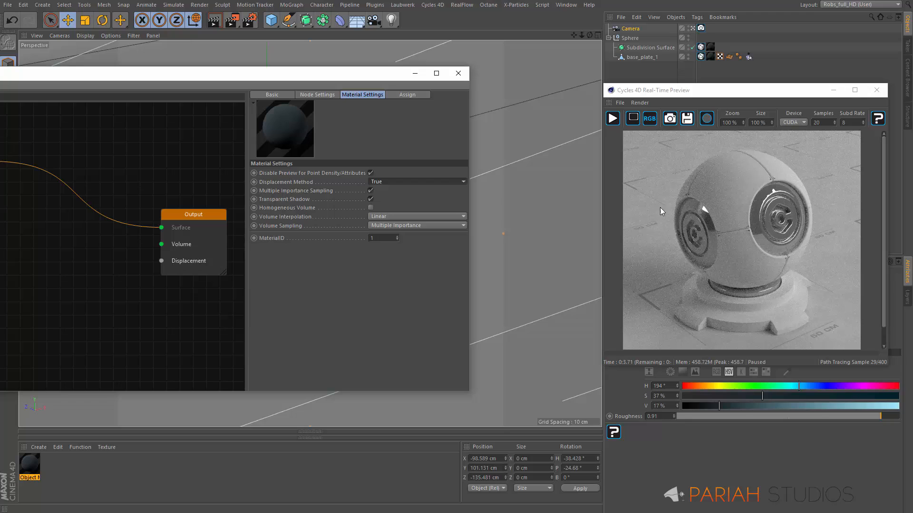
click(612, 119)
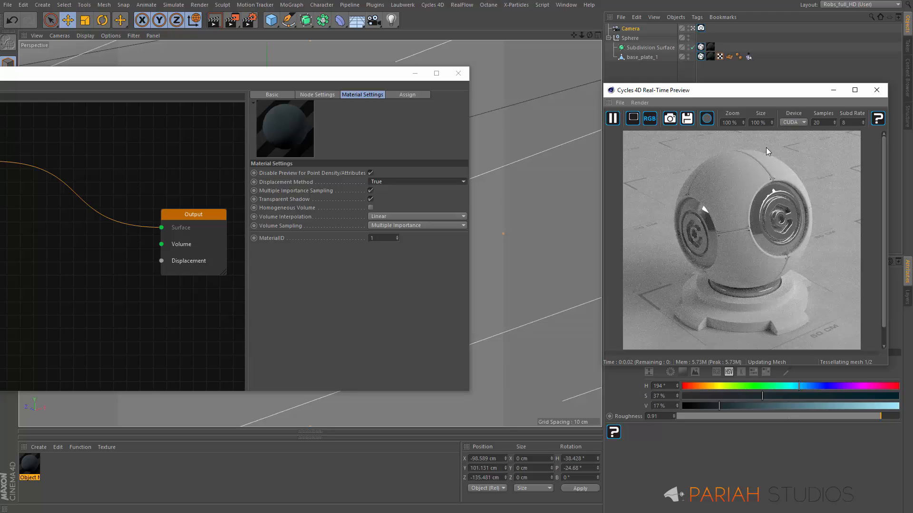
Set the displacement Subdivision Type to Linear in the Subdivision Surface's Cycles 4D object tag, moving the preview clear of the attributes.
click(701, 48)
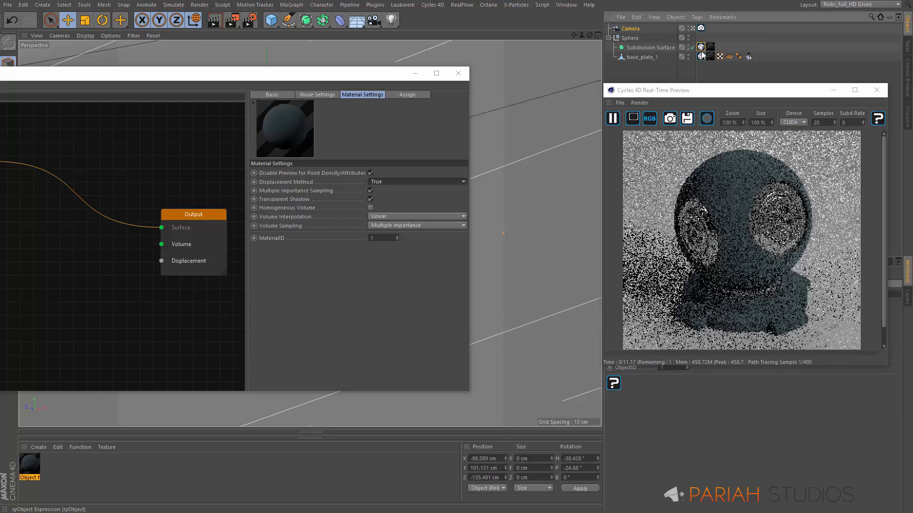
drag(767, 93, 424, 69)
click(780, 284)
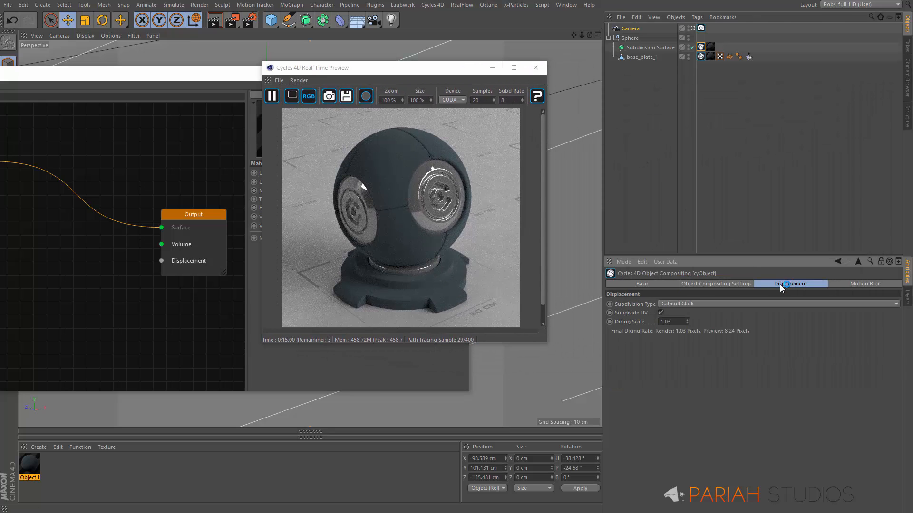
click(684, 304)
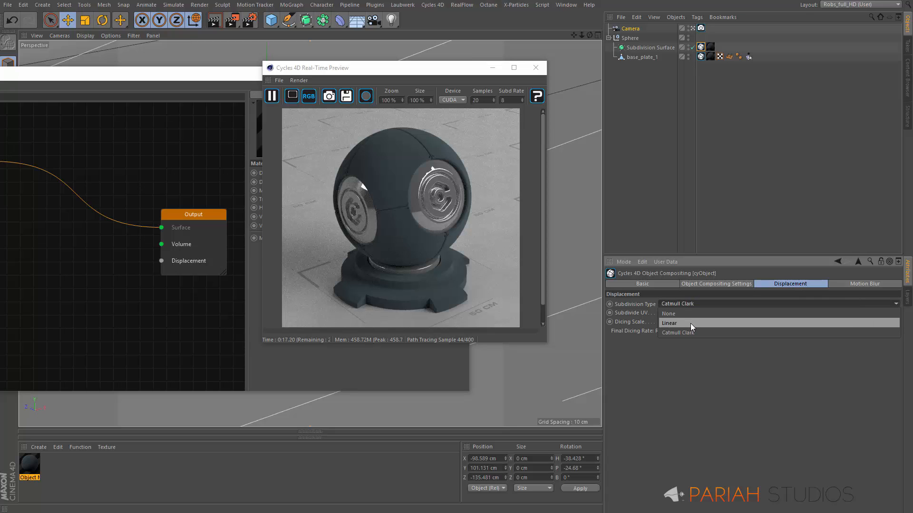
click(689, 323)
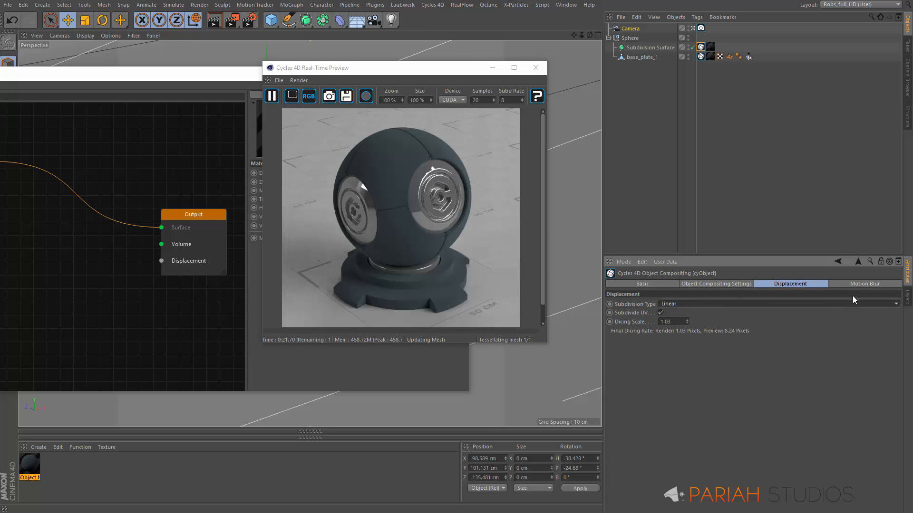
click(657, 285)
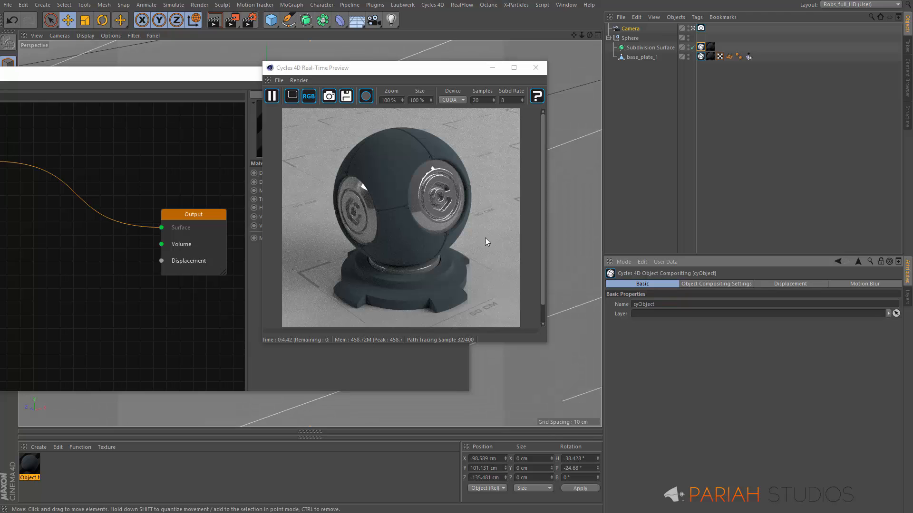
Pause the real-time preview and rearrange the windows so the full node graph shows with the preview beside it.
click(272, 98)
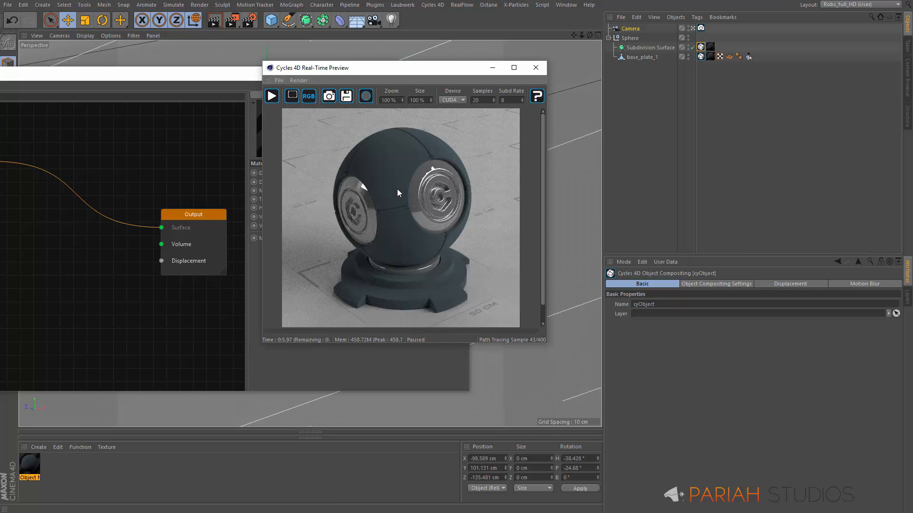
drag(401, 69, 757, 67)
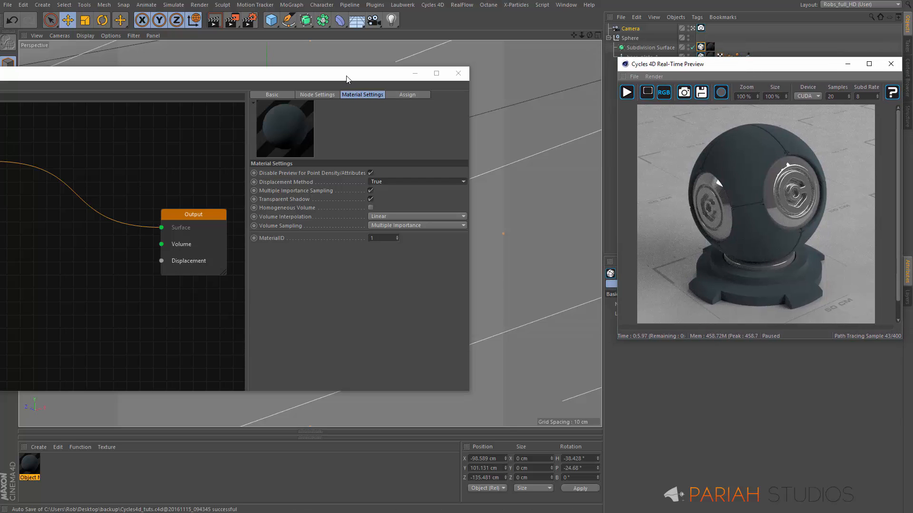
drag(346, 78, 596, 73)
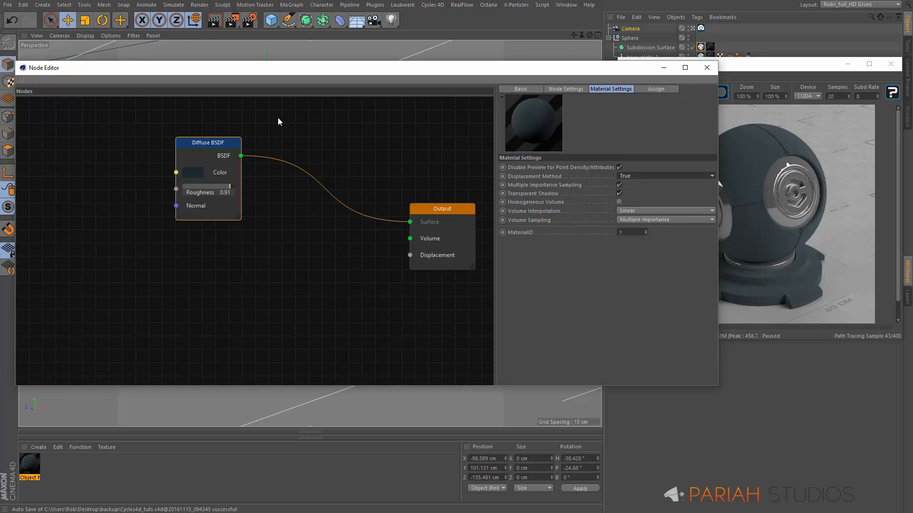
Duplicate the Diffuse BSDF node below the original and set the copy's color to about H 194°, S 32%, V 27%.
drag(213, 151, 245, 140)
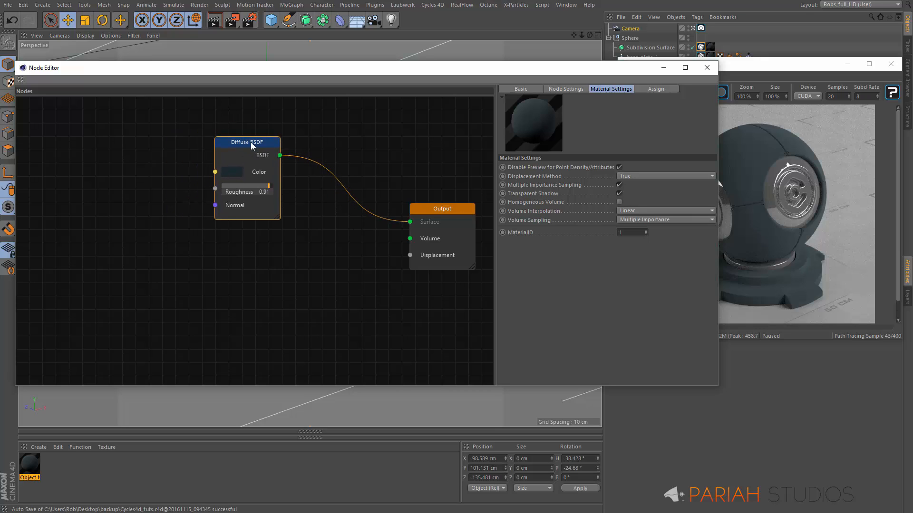
mouse_move(237, 141)
mouse_down()
mouse_move(224, 129)
mouse_move(232, 126)
mouse_up()
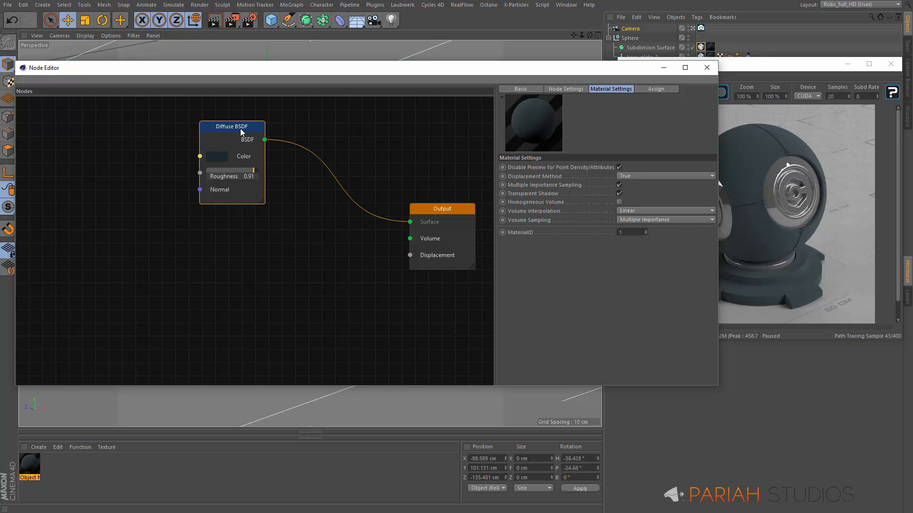
ctrl+drag(242, 127, 242, 223)
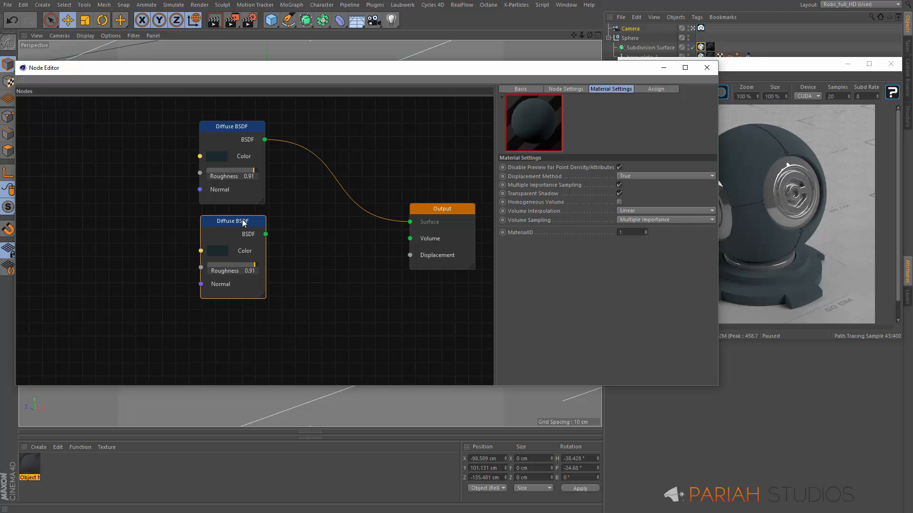
click(219, 253)
click(213, 269)
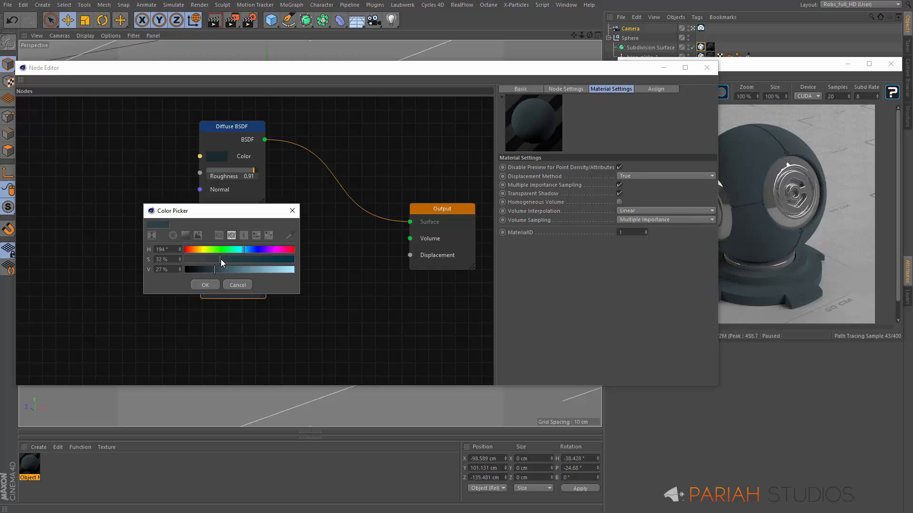
click(210, 285)
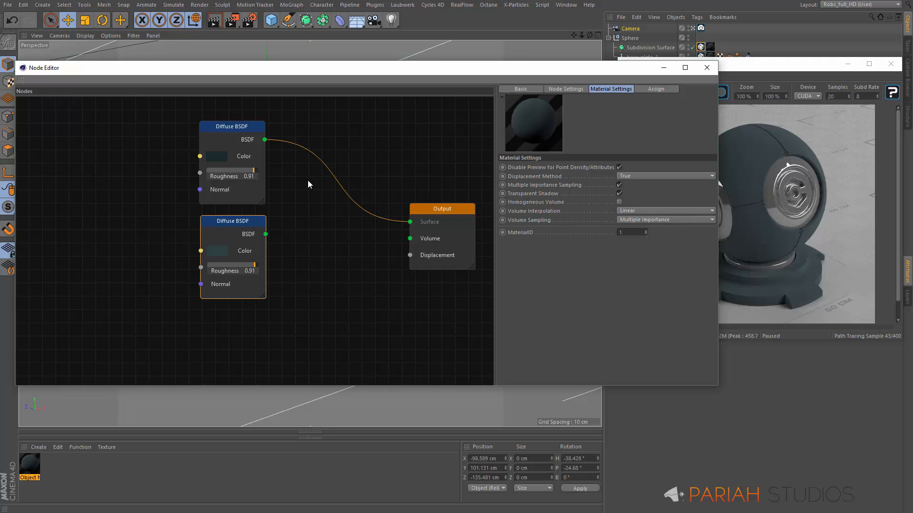
Insert a Mix Shader between the upper Diffuse BSDF and the Output, and connect the second Diffuse BSDF to its Shader2 input.
right_click(314, 201)
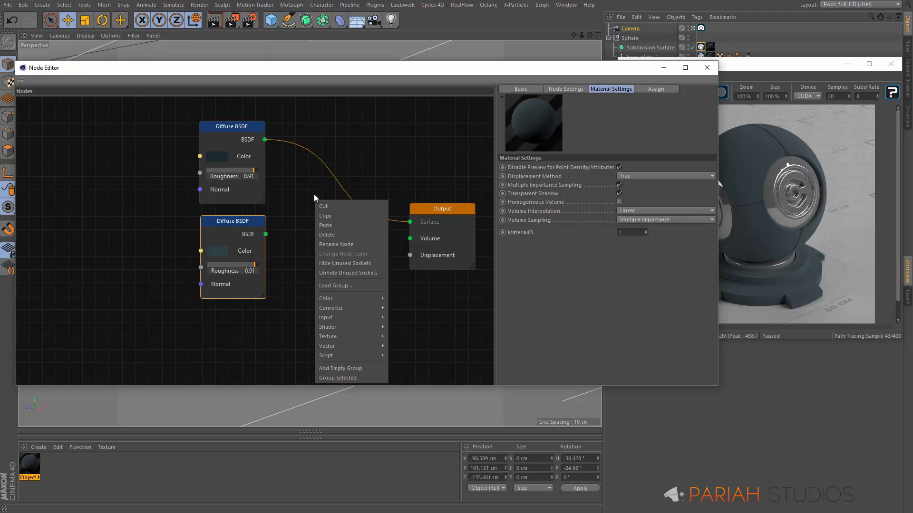
mouse_move(359, 328)
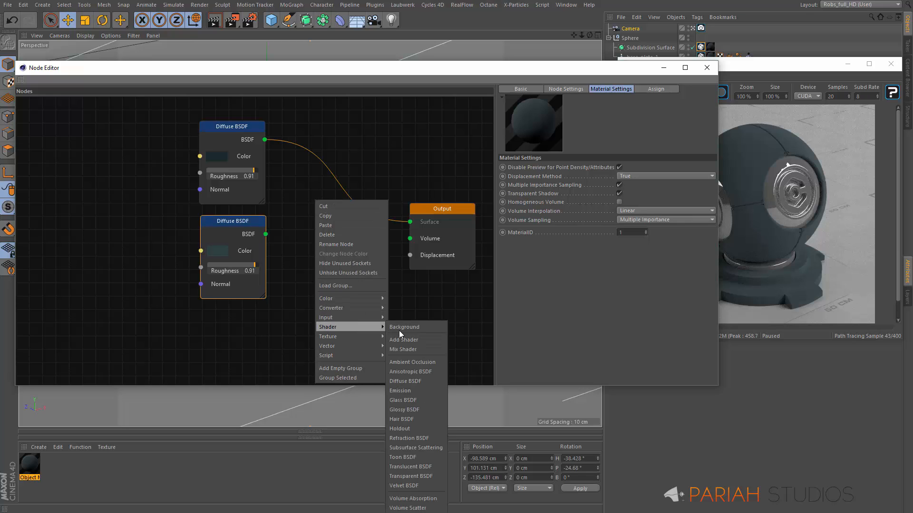
click(405, 350)
drag(340, 209, 334, 179)
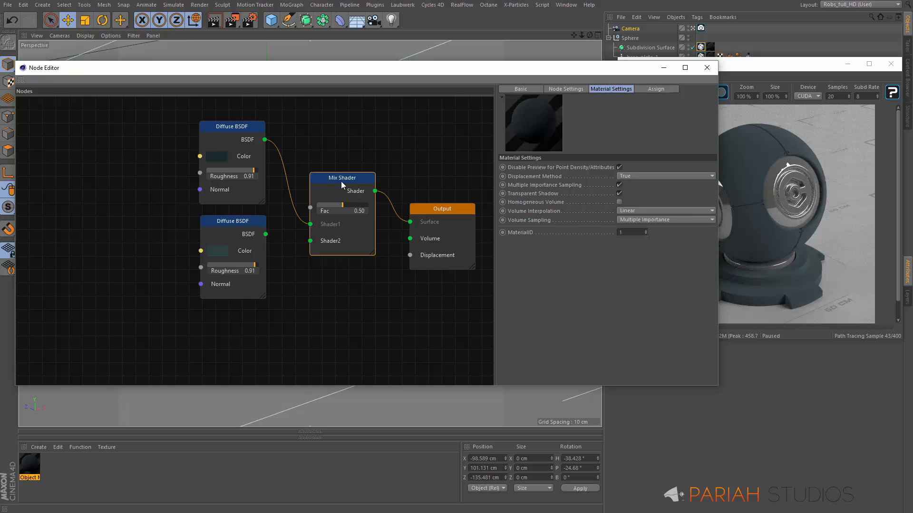
drag(342, 177, 331, 175)
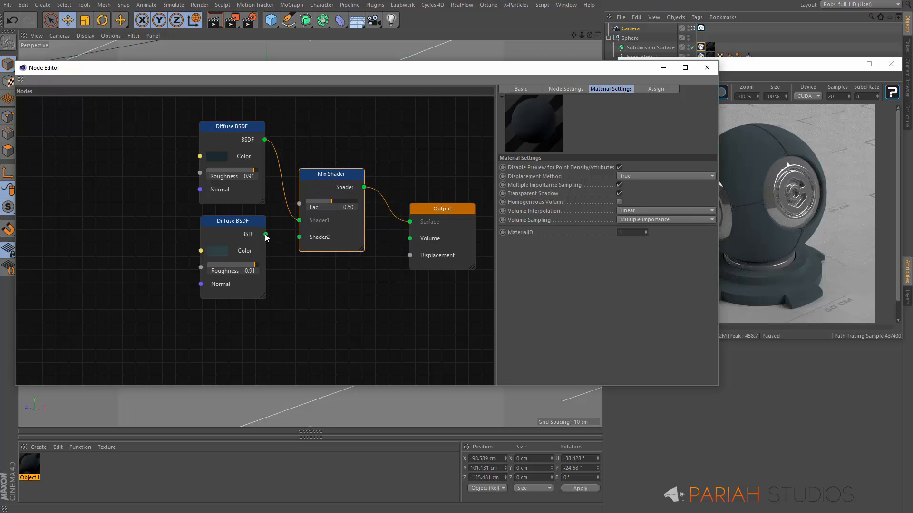
drag(265, 234, 304, 244)
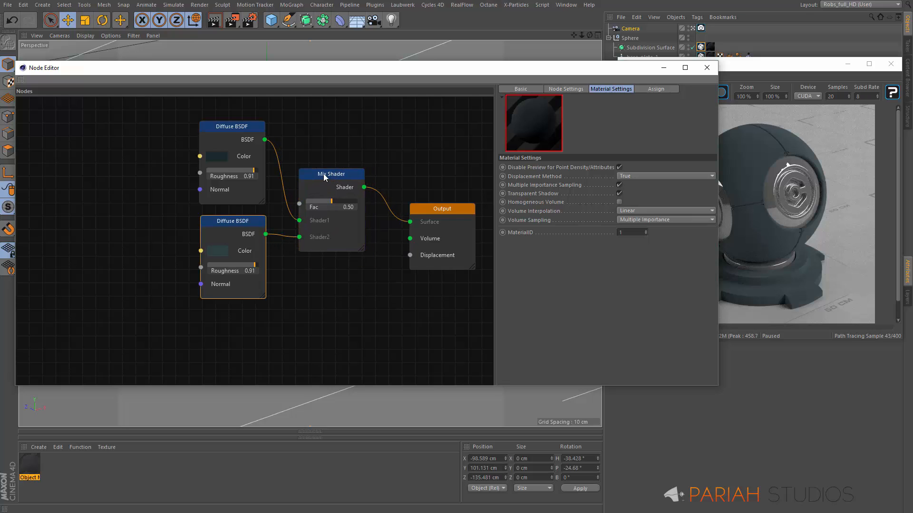
drag(324, 174, 330, 172)
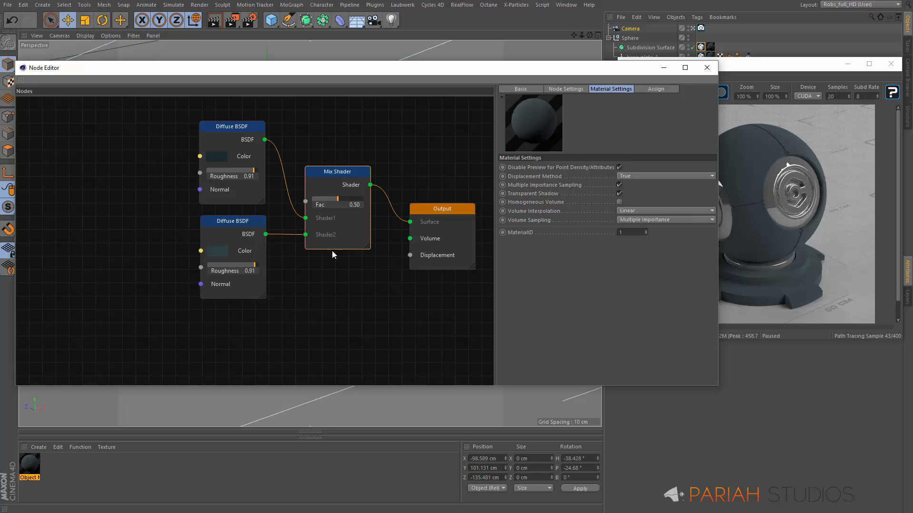
Collapse both Diffuse BSDF nodes, stack them together, and move them with the Mix Shader away from the Output node.
click(238, 126)
double_click(238, 127)
double_click(232, 220)
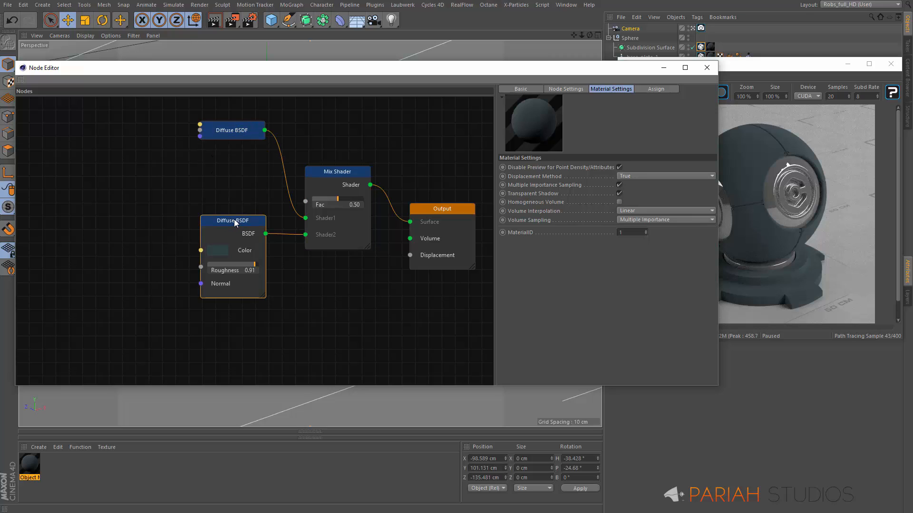
drag(238, 133, 237, 201)
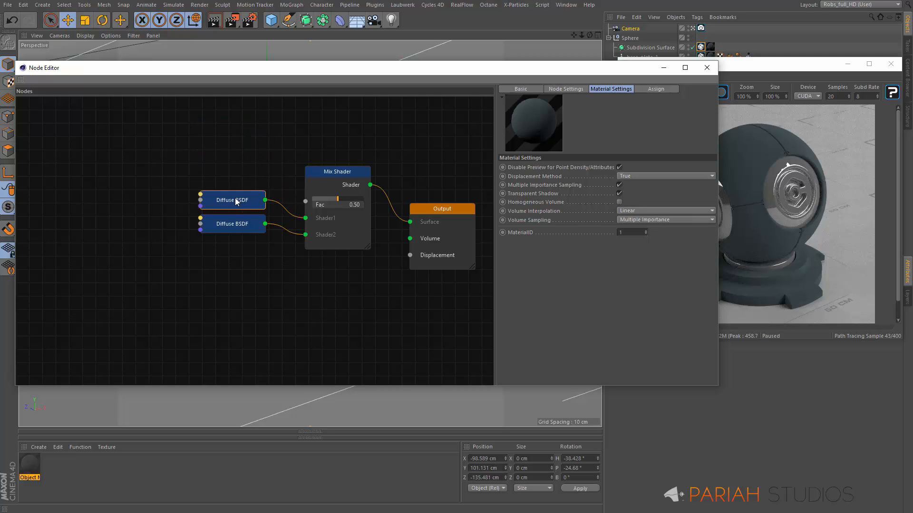
drag(207, 161, 263, 241)
click(334, 190)
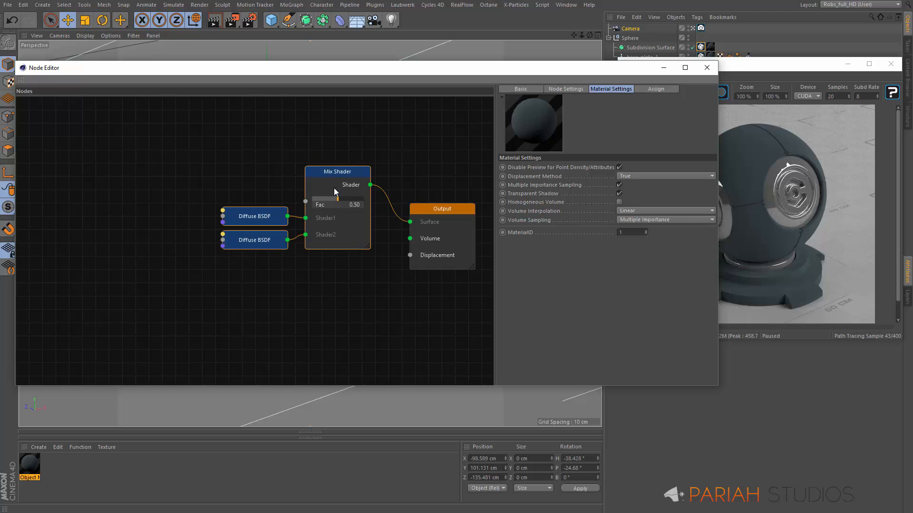
drag(330, 174, 233, 184)
click(95, 153)
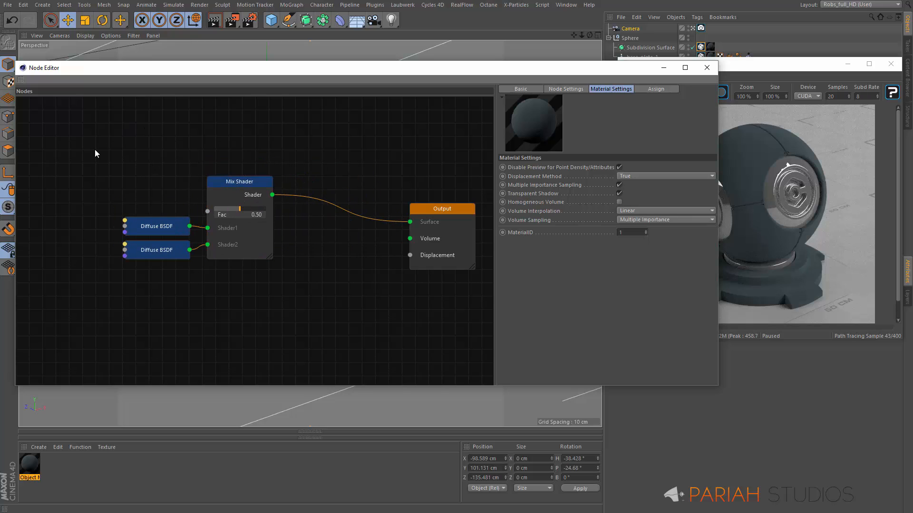
Add an Image Texture node beside the Diffuse nodes and connect its Alpha output to the Mix Shader's Fac input.
right_click(63, 150)
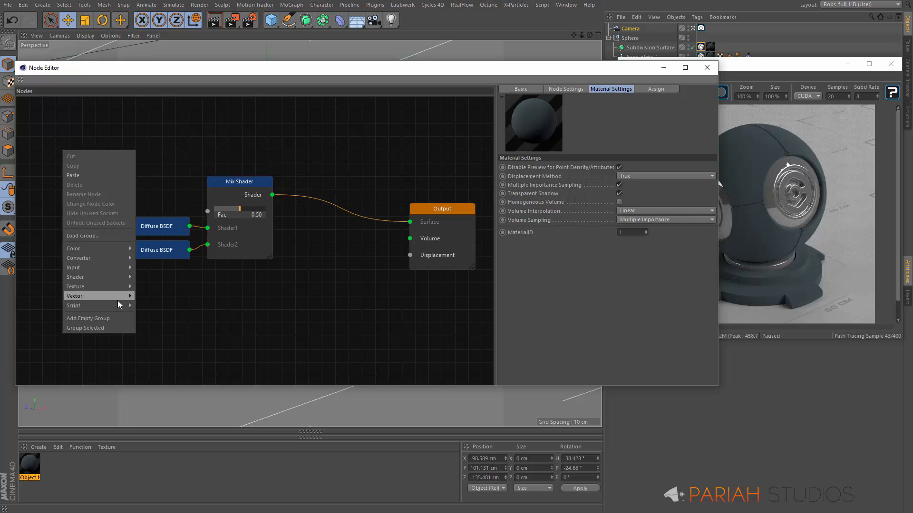
mouse_move(118, 289)
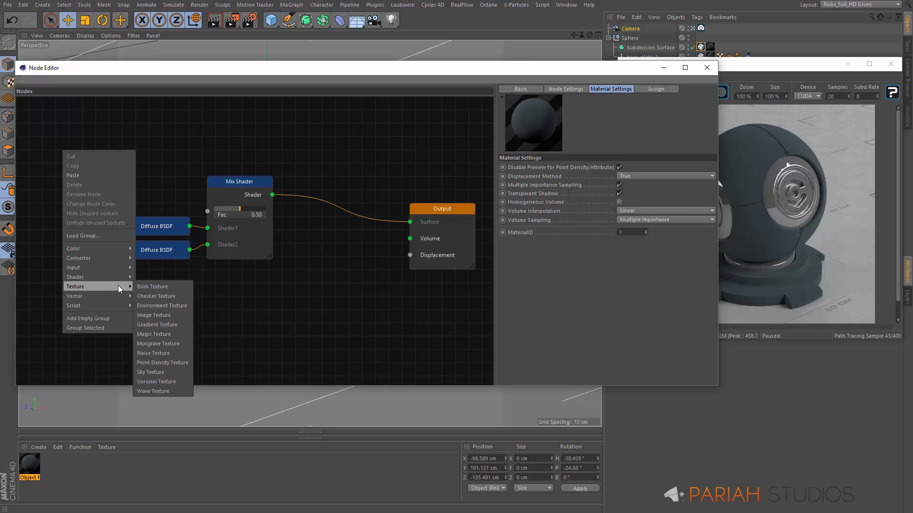
click(183, 316)
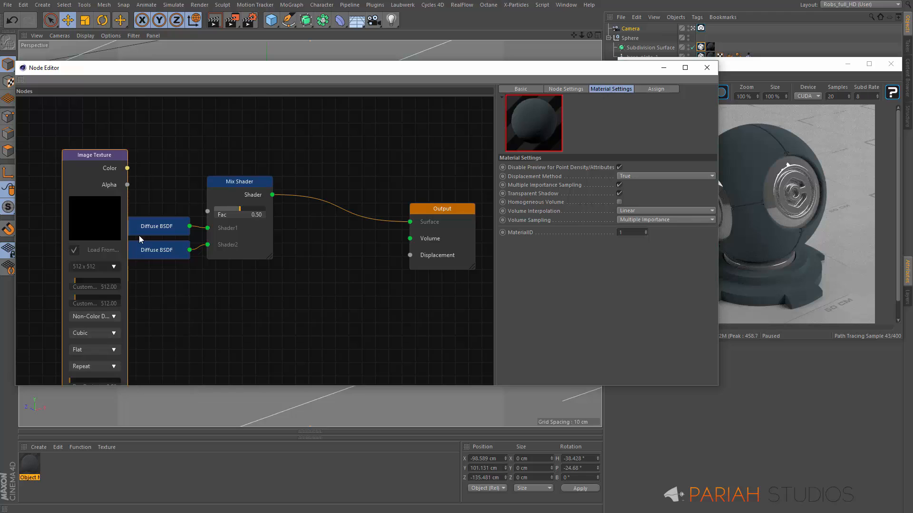
drag(96, 158, 65, 112)
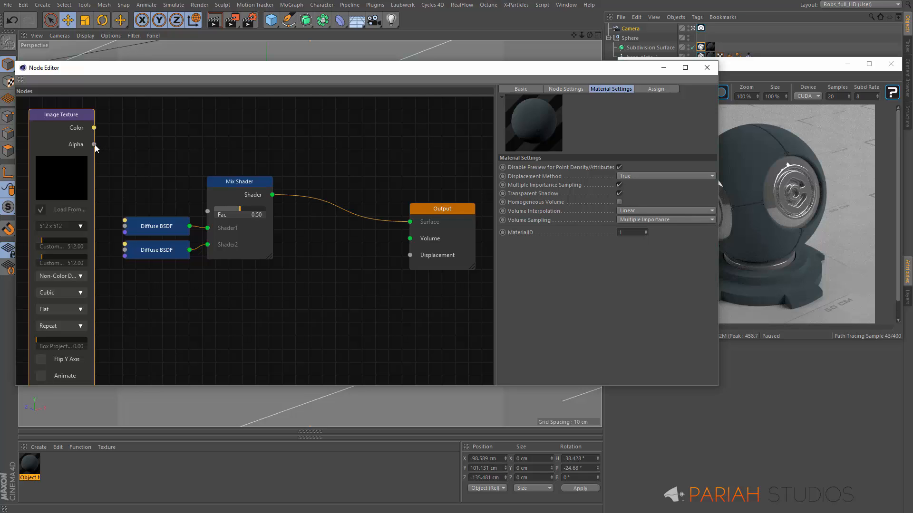
drag(94, 145, 208, 211)
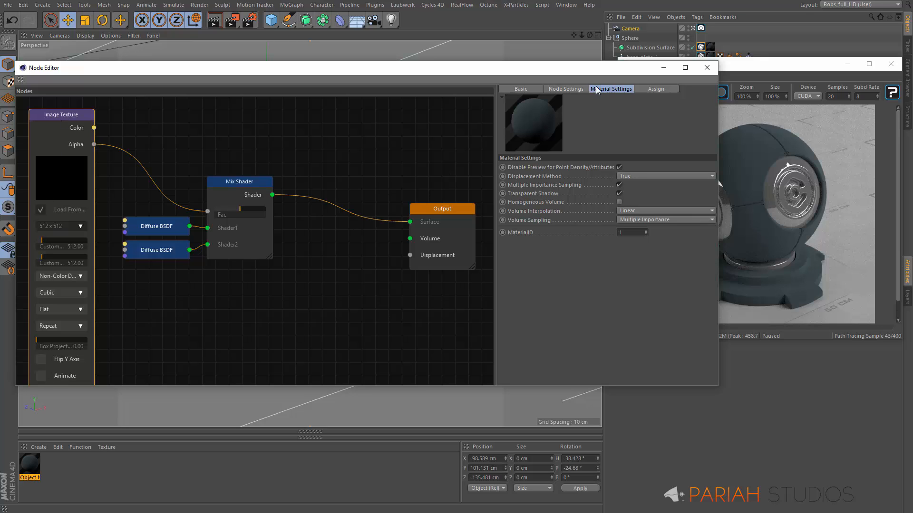
Load a Noise shader as the Image Texture node's texture.
click(578, 89)
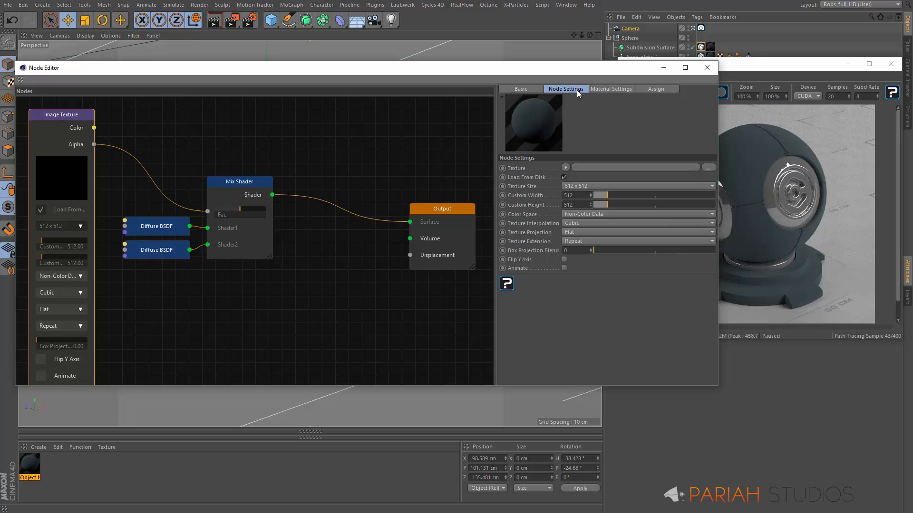
click(566, 167)
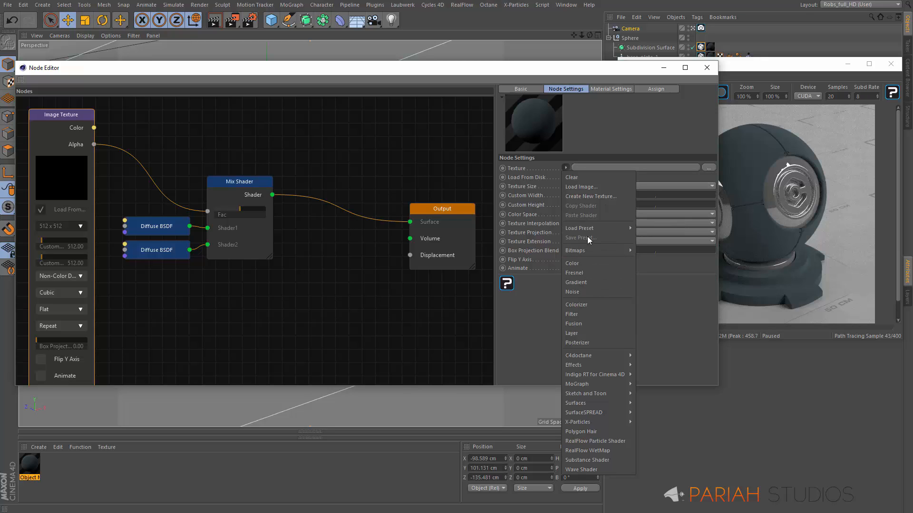
click(595, 292)
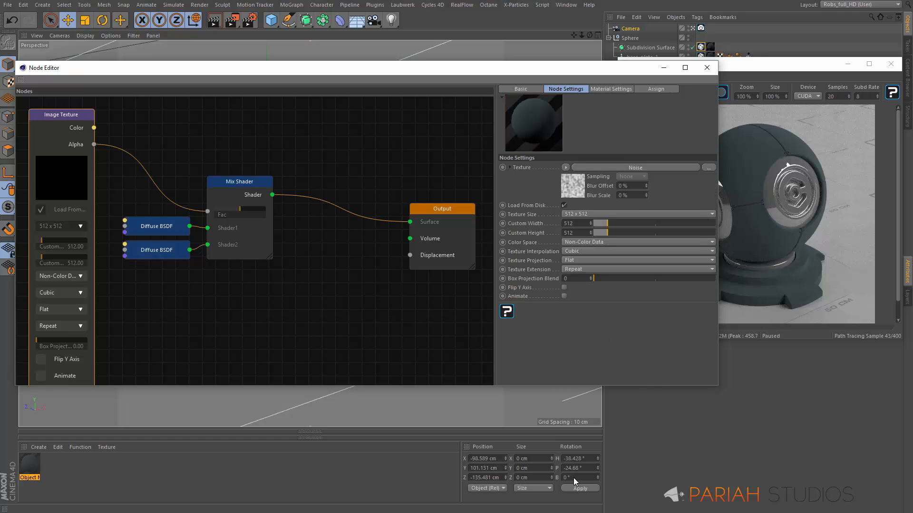
Open the Noise shader's properties, move the covering windows aside, and set the noise type to Fire.
click(686, 167)
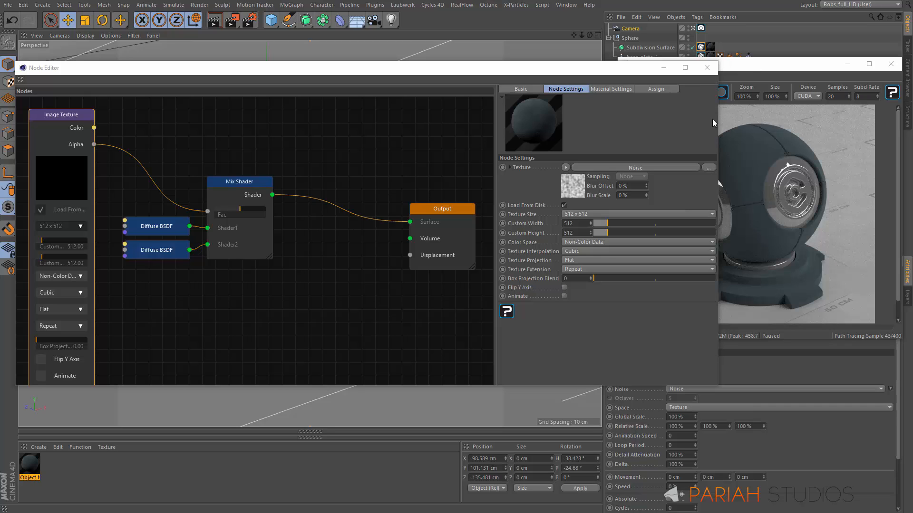
drag(619, 72, 365, 77)
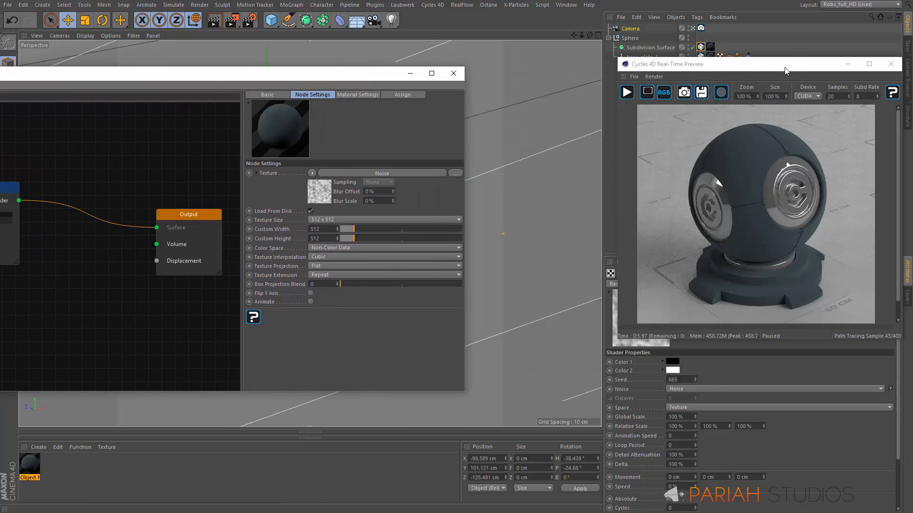
drag(740, 69, 909, 113)
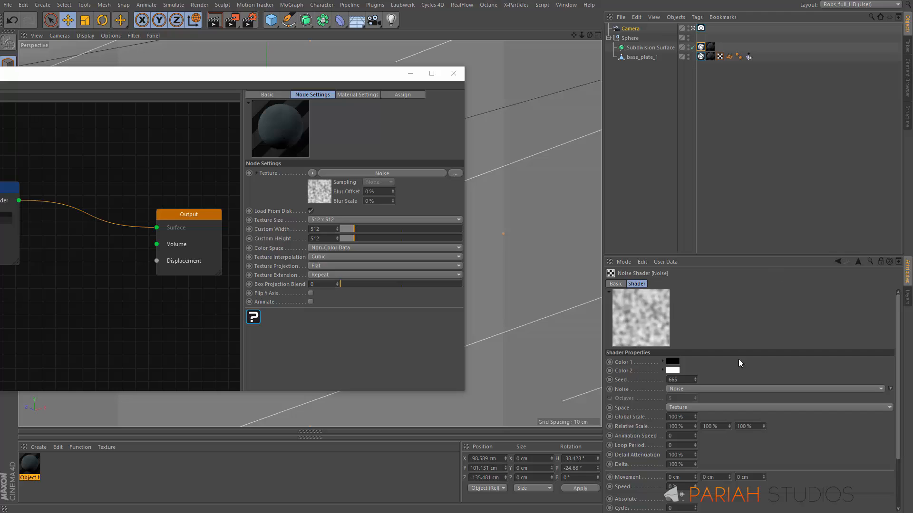
click(880, 389)
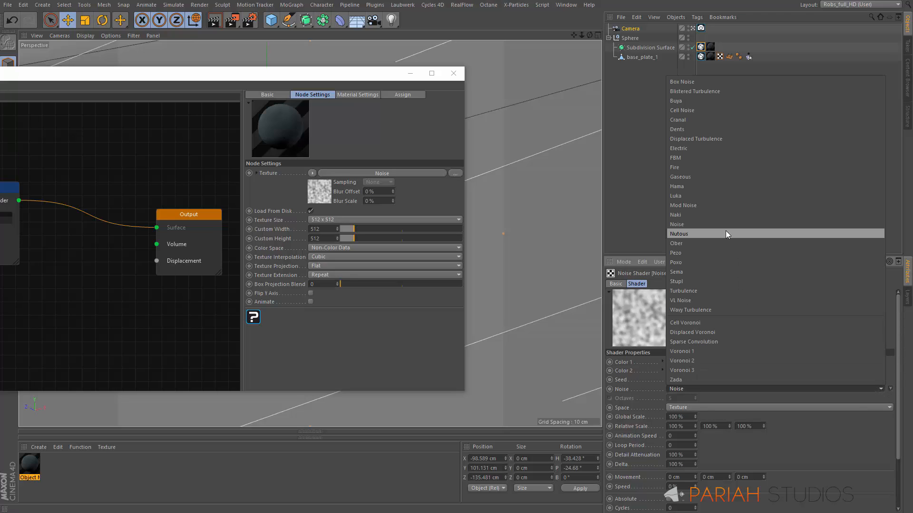
click(697, 167)
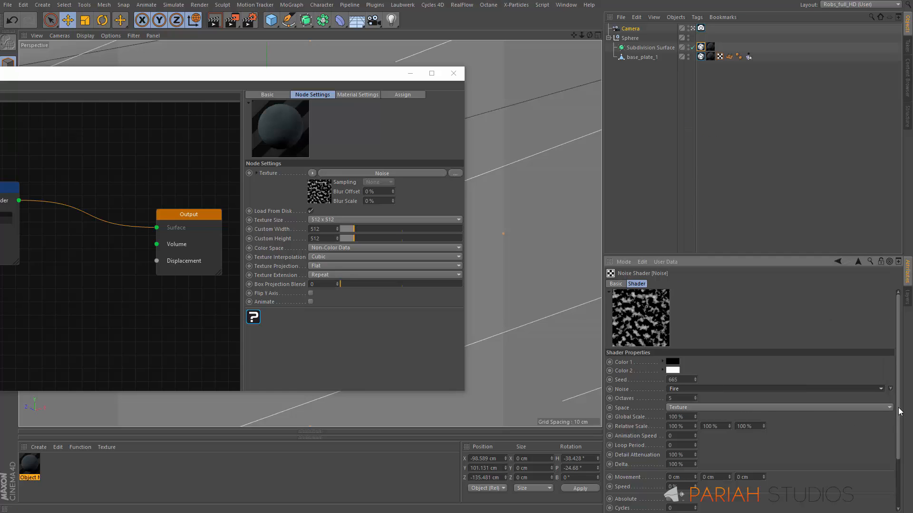
Set the Noise shader's Global Scale to 75%.
drag(896, 408, 904, 443)
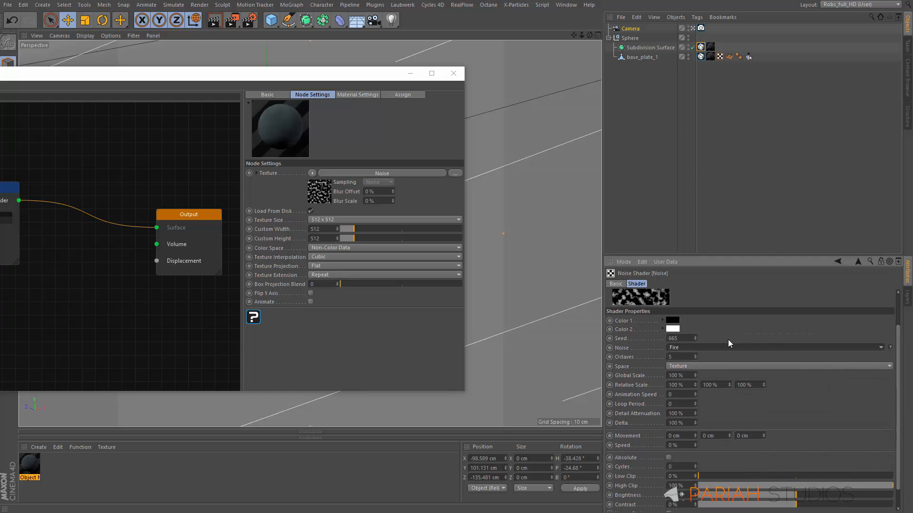
click(688, 375)
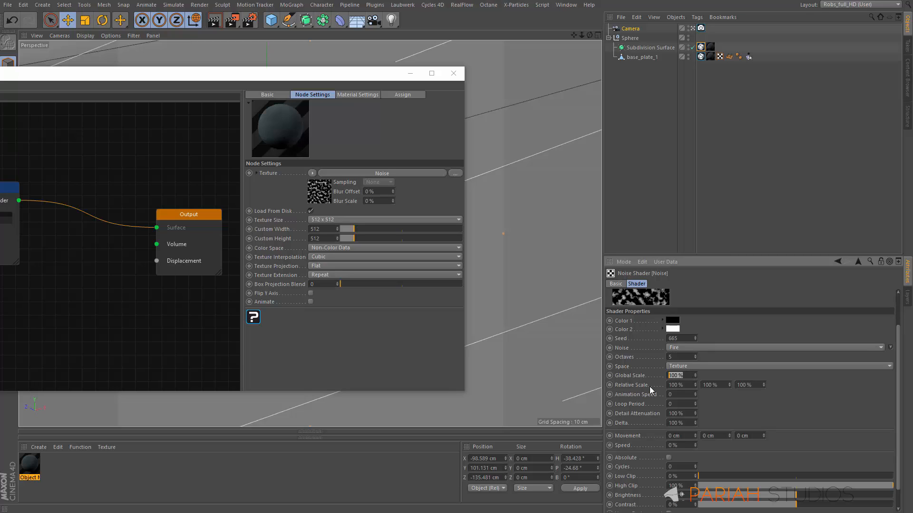
text(75)
key(Return)
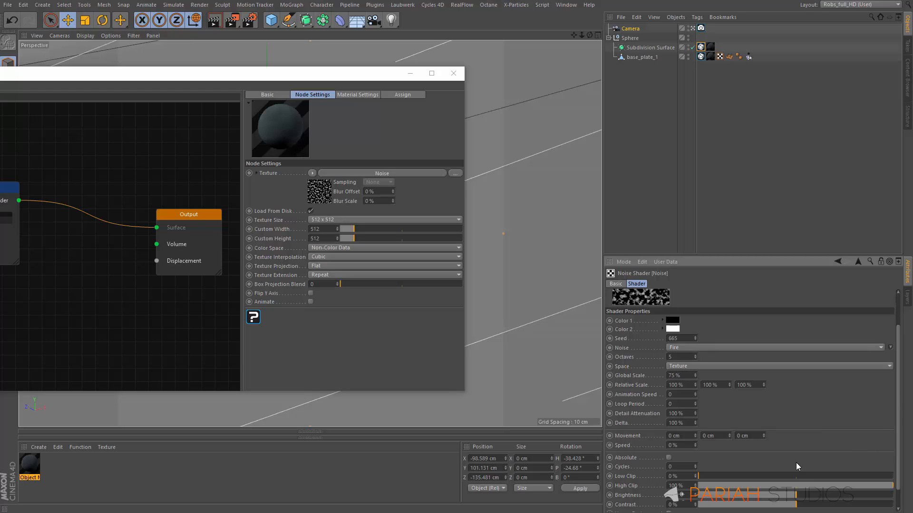
Lower the noise's Contrast to about -9% and raise its Low Clip slightly.
click(784, 504)
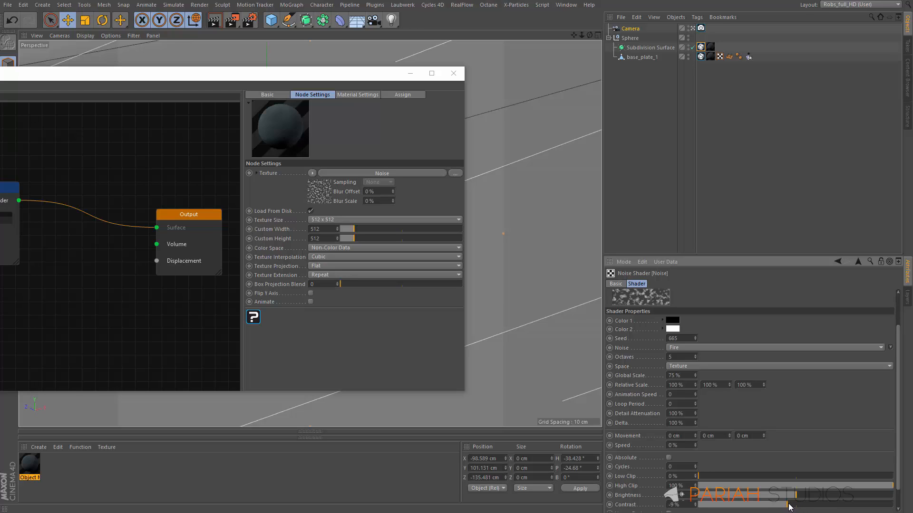
click(704, 477)
click(633, 297)
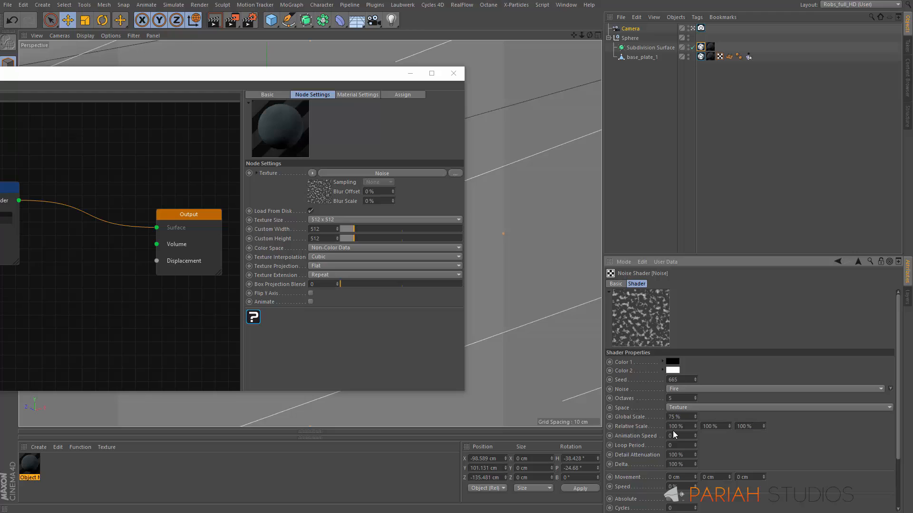
Set the noise's first Relative Scale value to 130% and bring the full Node Editor back into view.
click(688, 426)
text(130)
key(Return)
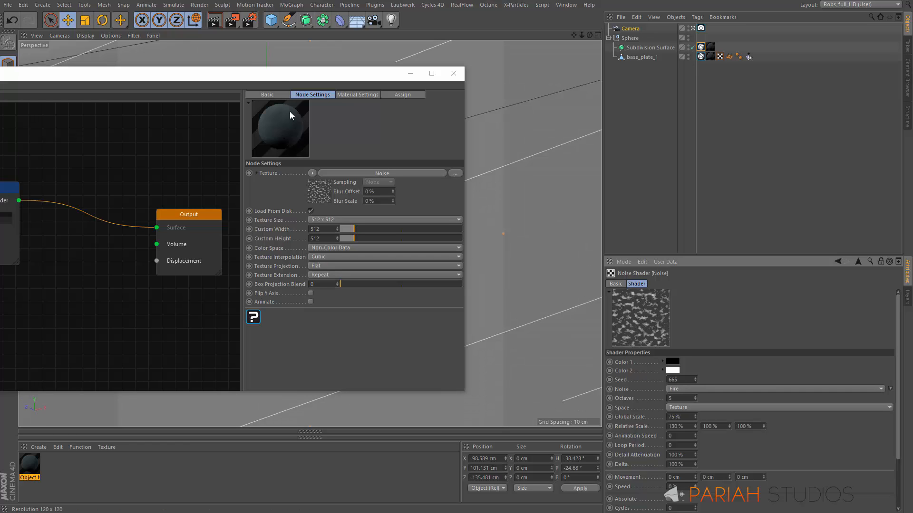
drag(273, 78, 560, 80)
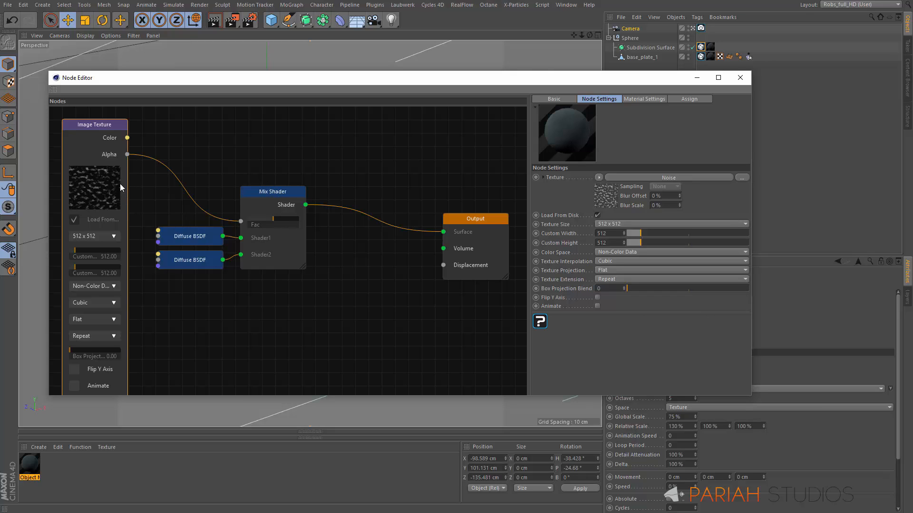
Try adding an Invert node between the Image Texture's Alpha output and the Mix Shader's Fac input.
click(817, 321)
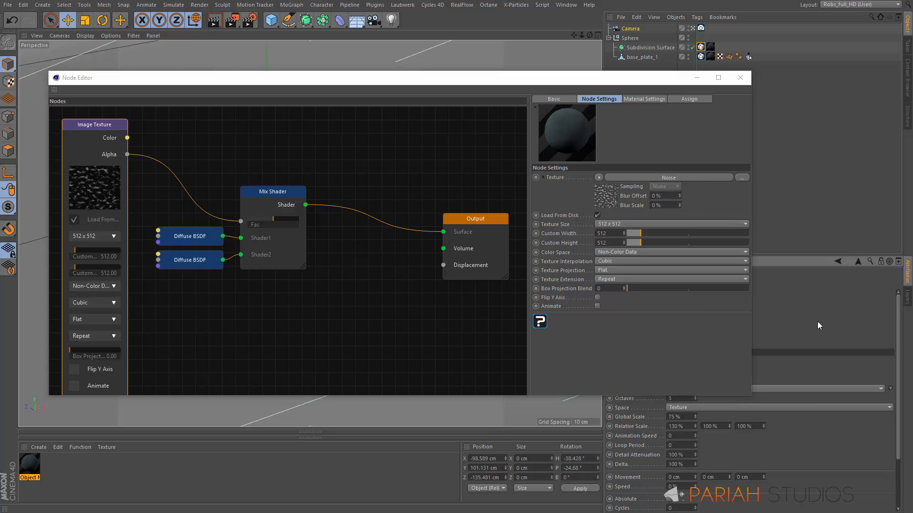
drag(625, 83, 537, 78)
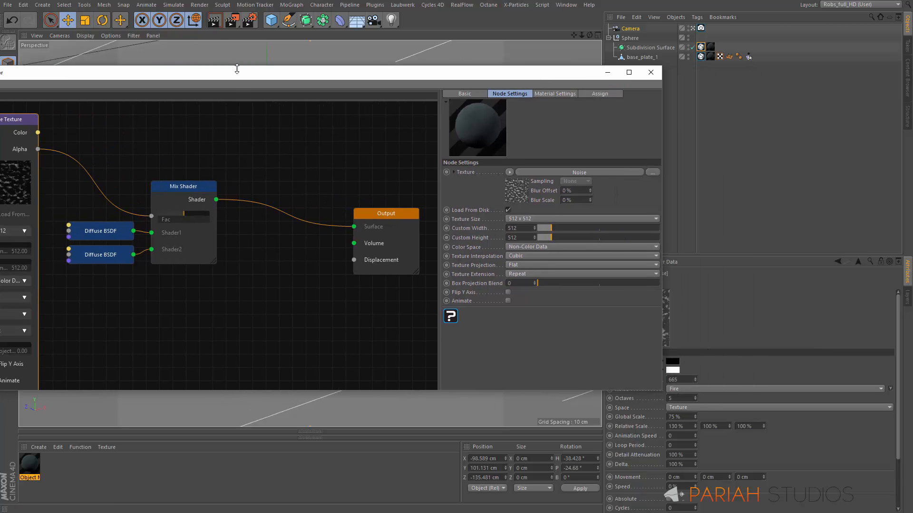
drag(236, 67, 317, 64)
right_click(199, 137)
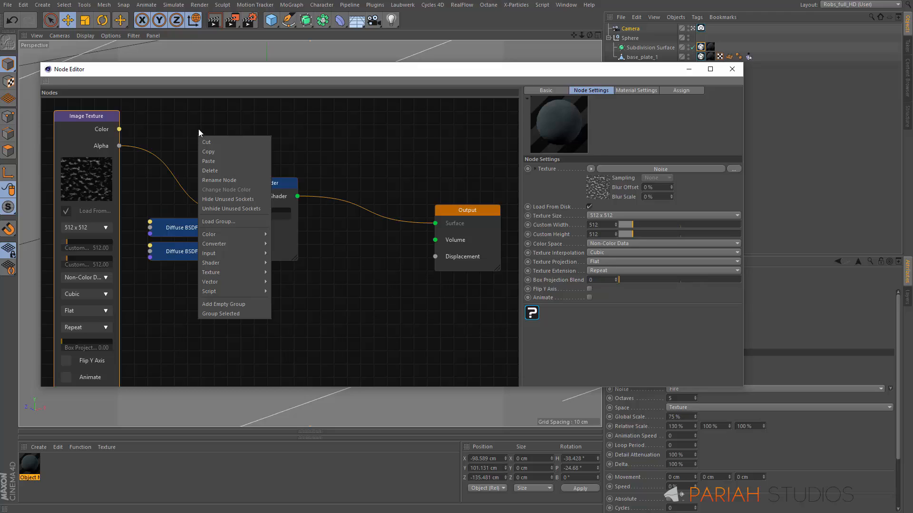
mouse_move(261, 245)
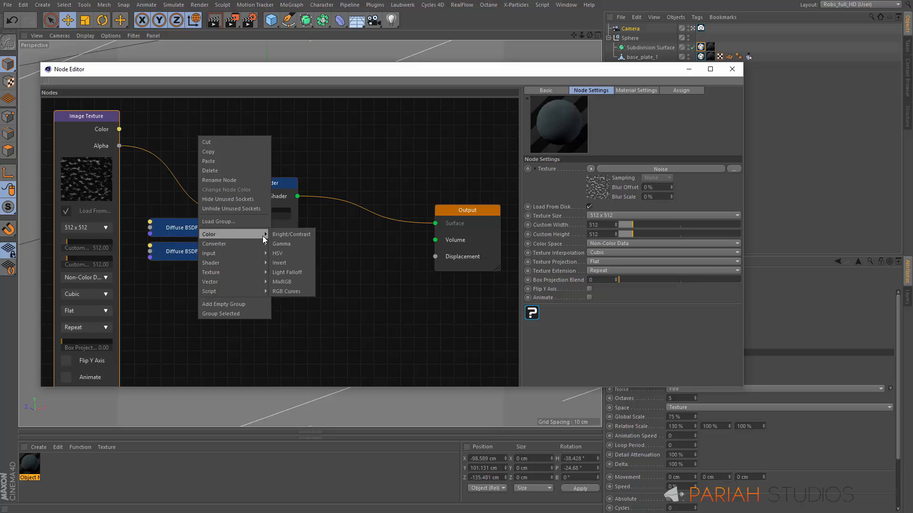
click(287, 262)
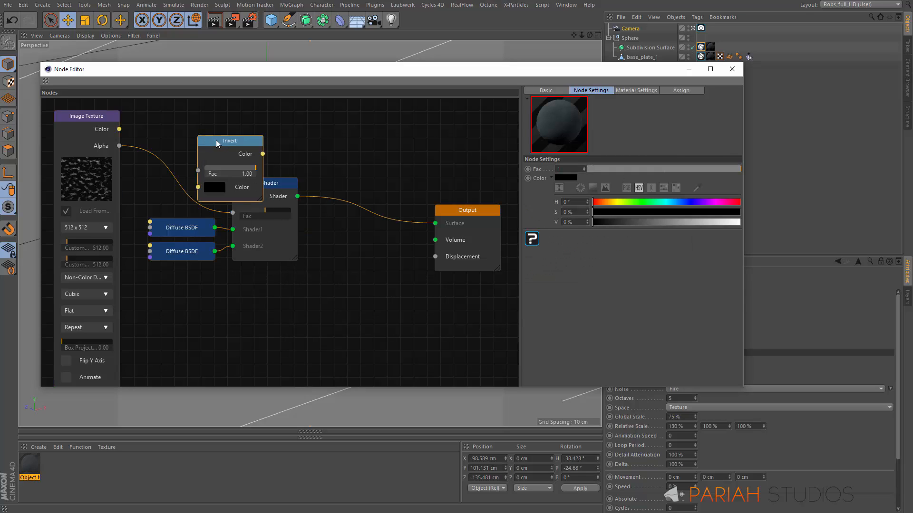
drag(216, 139, 159, 141)
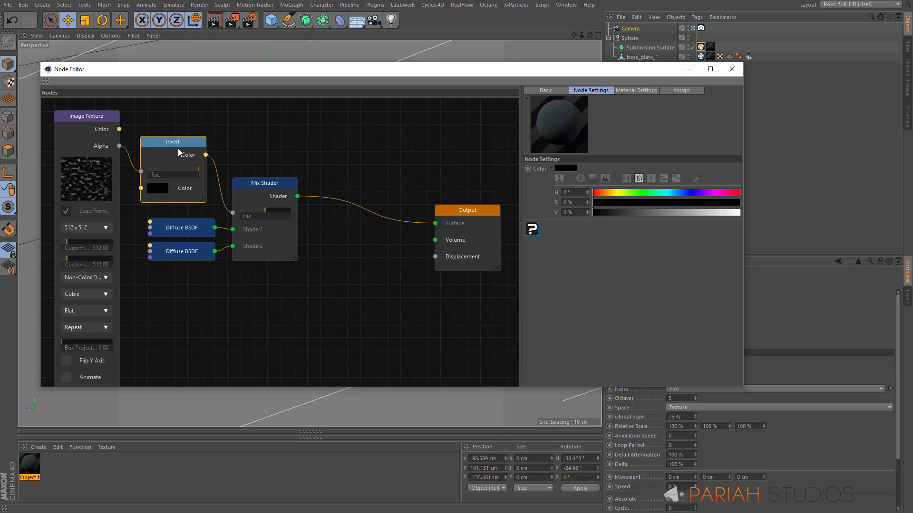
Delete the Invert node and reconnect the Image Texture's Alpha to the Mix Shader's Fac.
drag(176, 141, 233, 140)
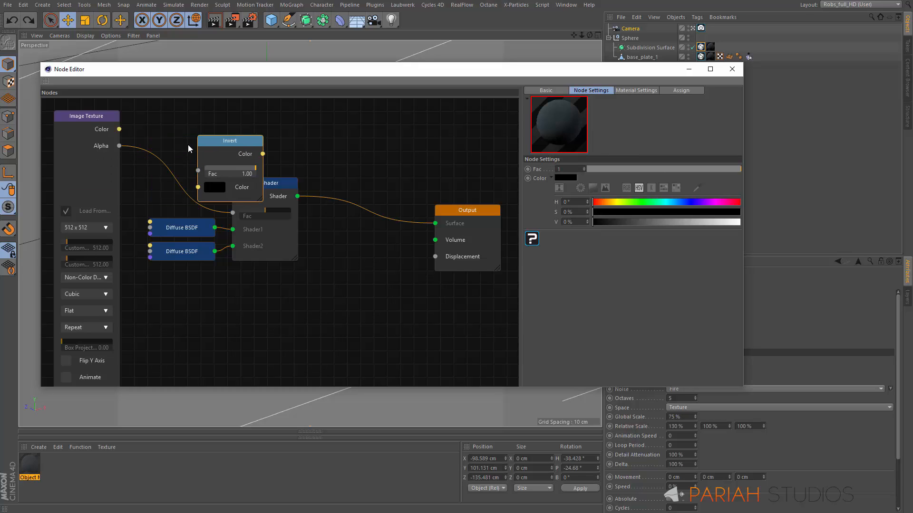
click(218, 138)
right_click(226, 144)
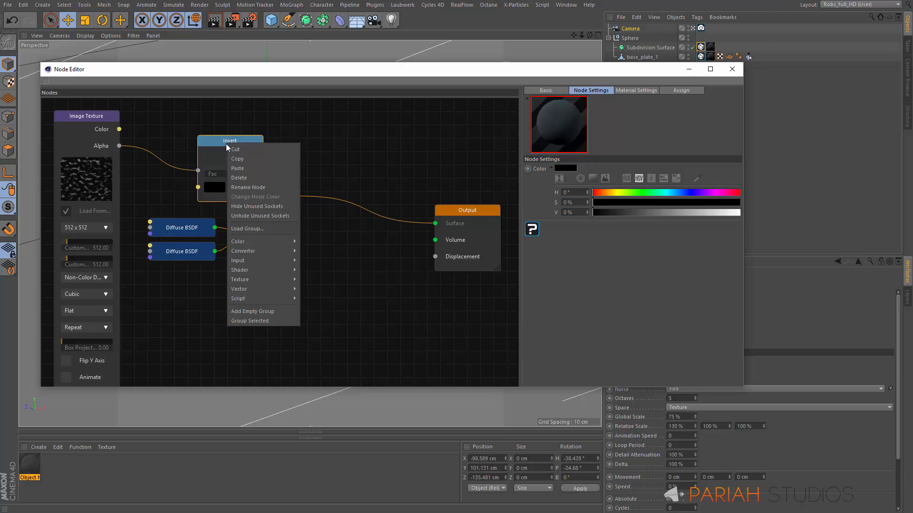
click(256, 178)
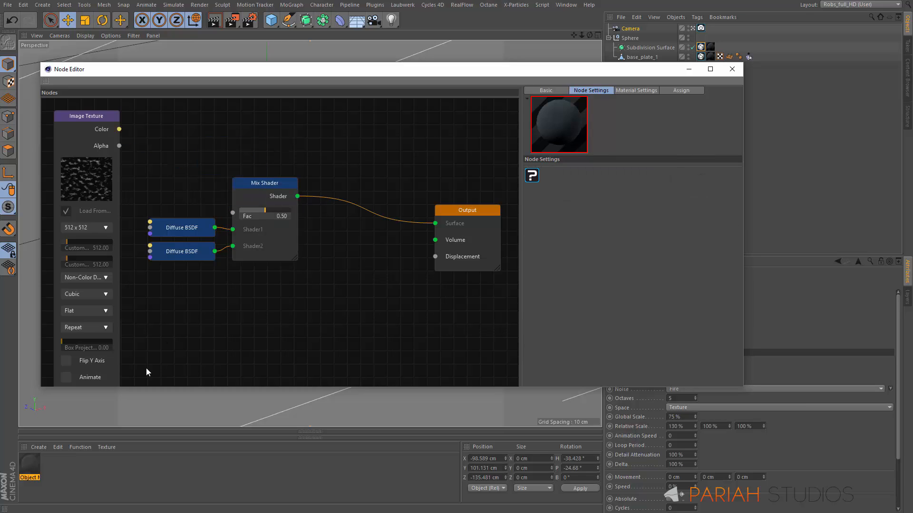
drag(119, 145, 232, 213)
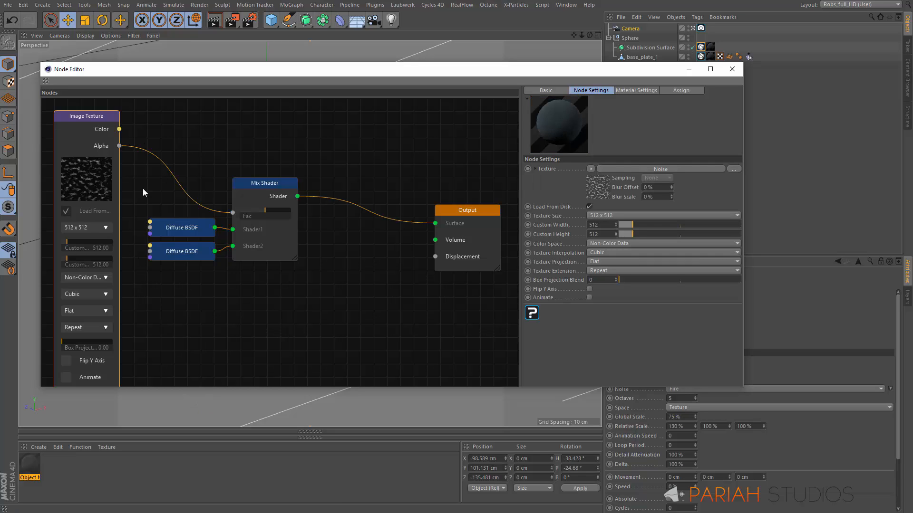
Collapse the Image Texture node, space out the nodes, and connect the texture's Alpha to the Output's Displacement.
double_click(91, 116)
drag(92, 127, 78, 213)
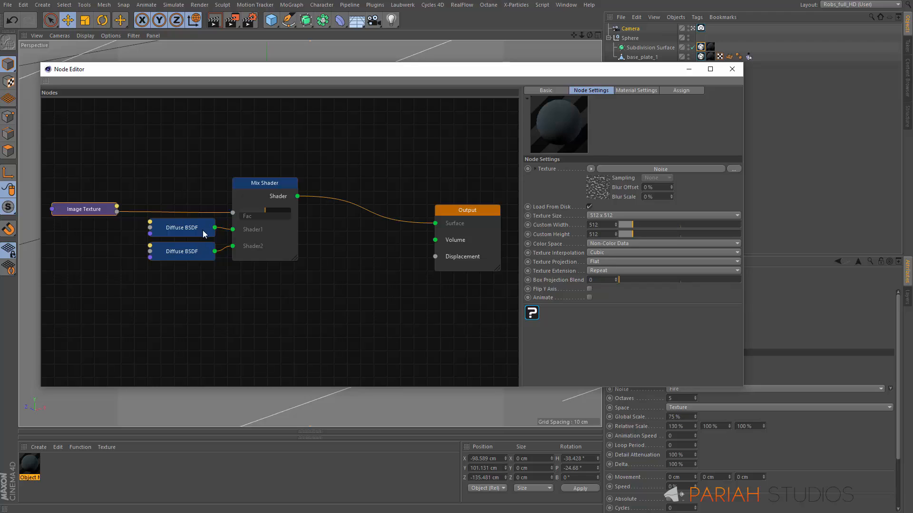
drag(174, 290, 312, 185)
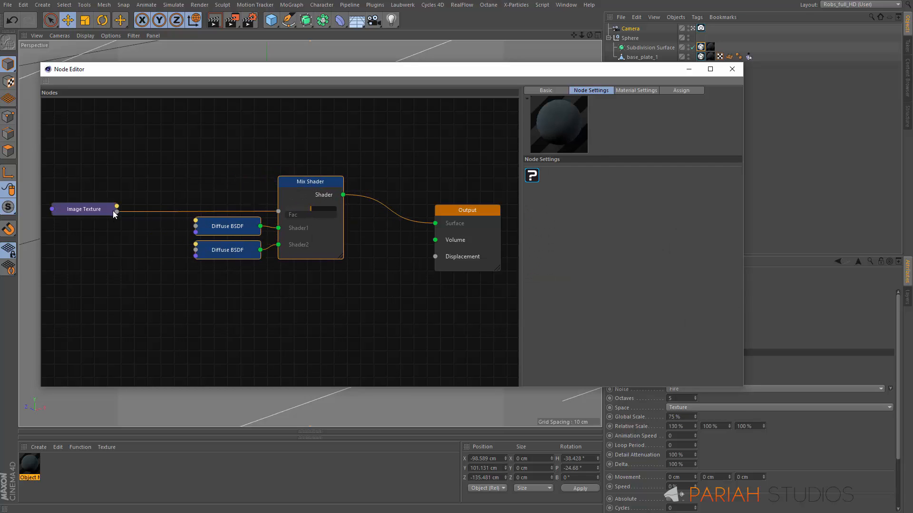
drag(116, 212, 435, 257)
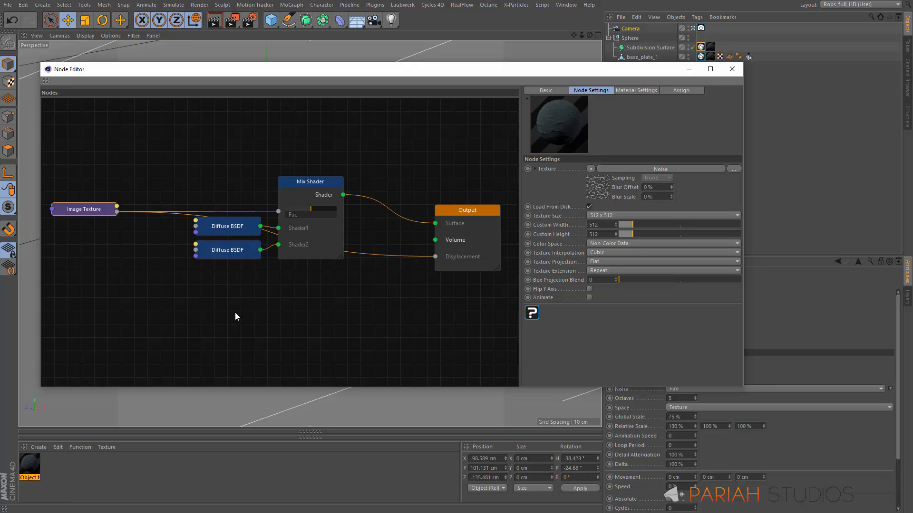
Insert an Invert node before the Output's Displacement, feeding its Fac from the Image Texture's Color output.
right_click(269, 309)
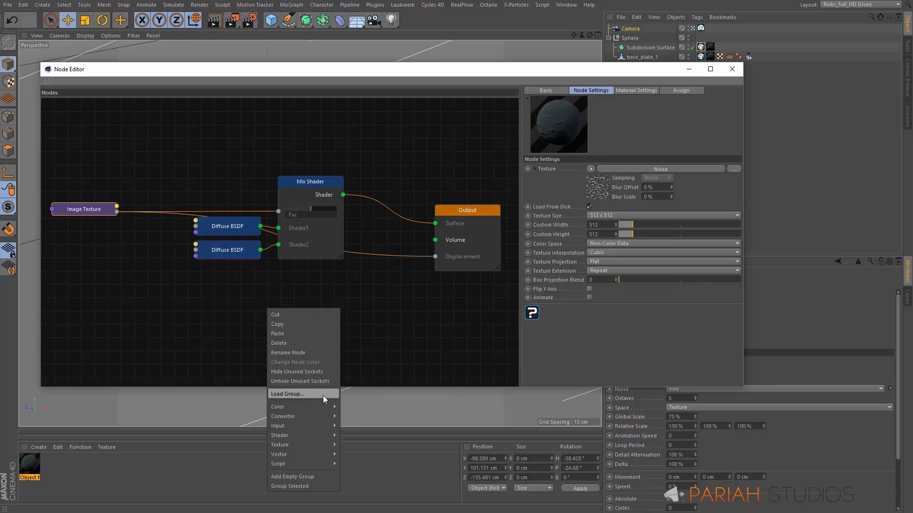
mouse_move(319, 408)
click(362, 434)
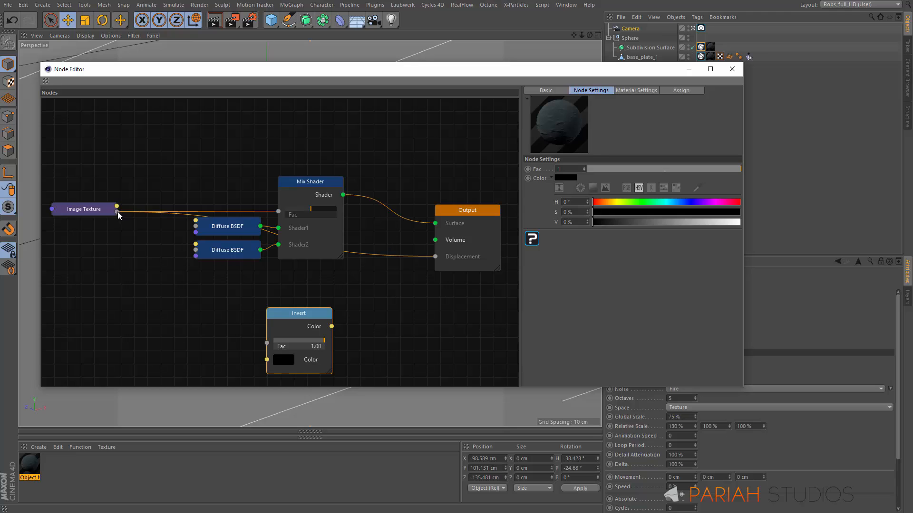
drag(117, 212, 266, 343)
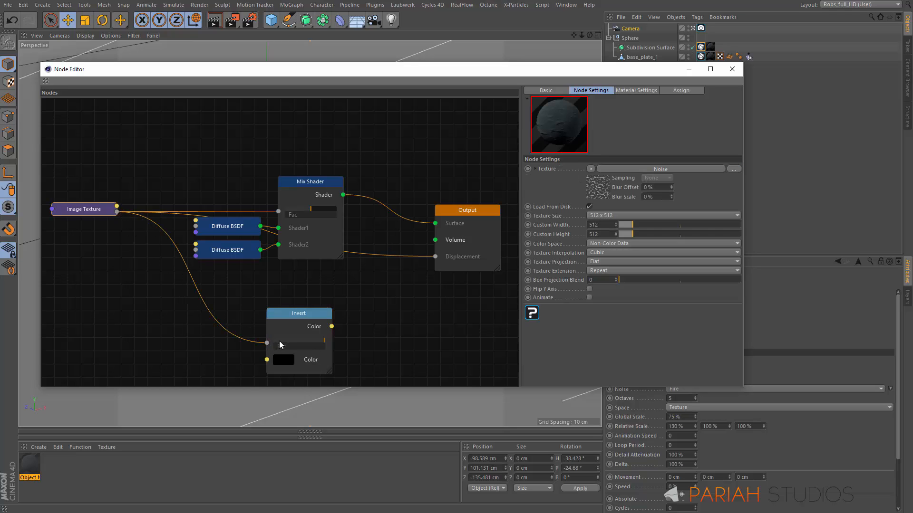
drag(331, 327, 436, 256)
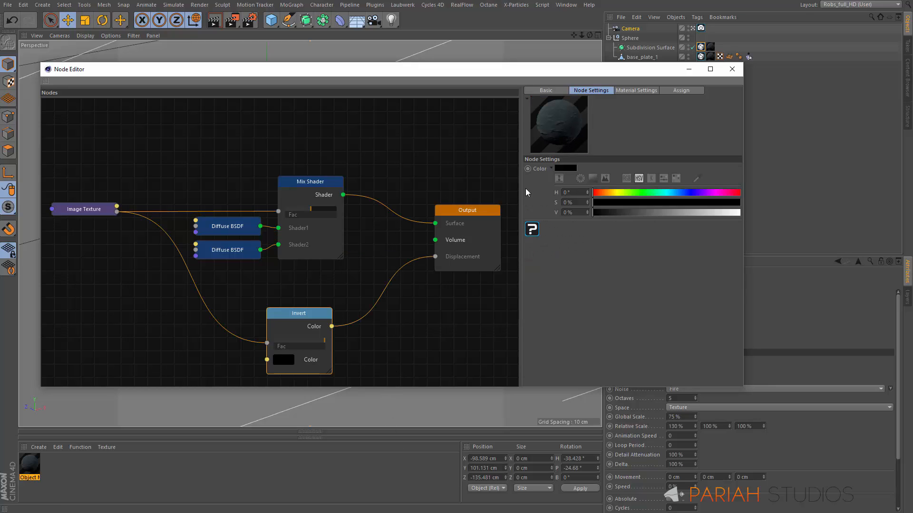
drag(116, 207, 272, 354)
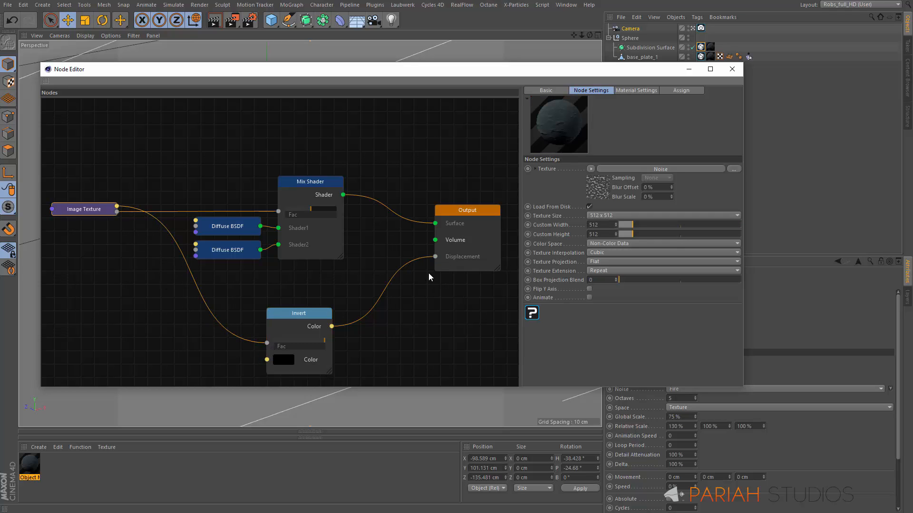
drag(306, 315, 299, 321)
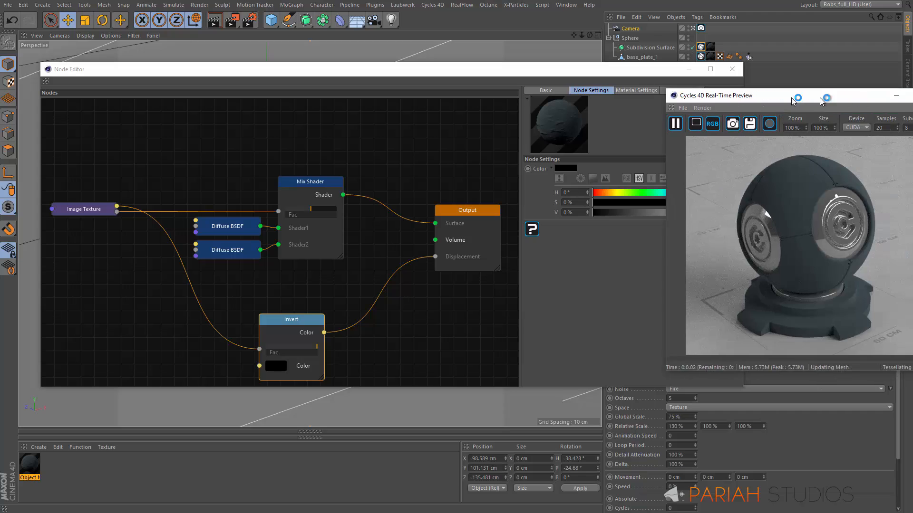
Check the displaced material ball in the Cycles 4D Real-Time Preview, pause the render, and move the preview out of the way.
drag(827, 98, 699, 75)
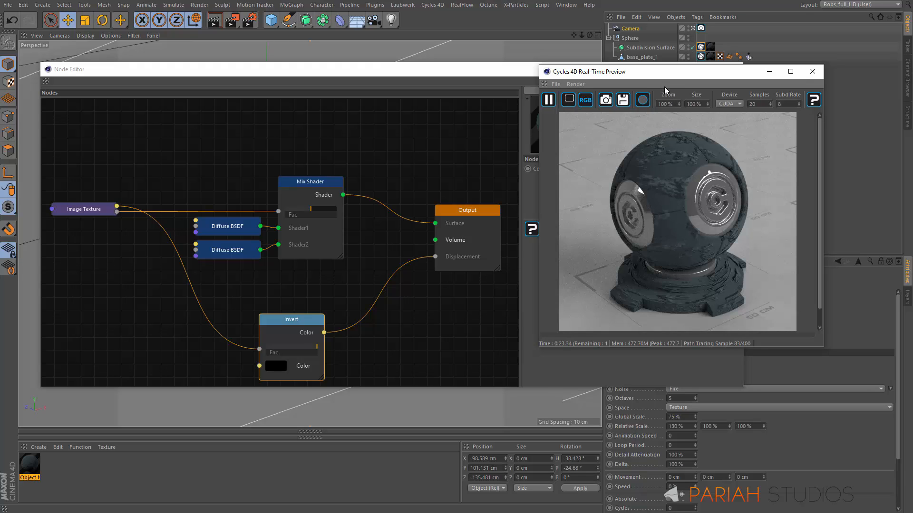
click(550, 101)
drag(618, 71, 912, 73)
Add a Noise Texture node and place it directly below the Image Texture node.
right_click(100, 297)
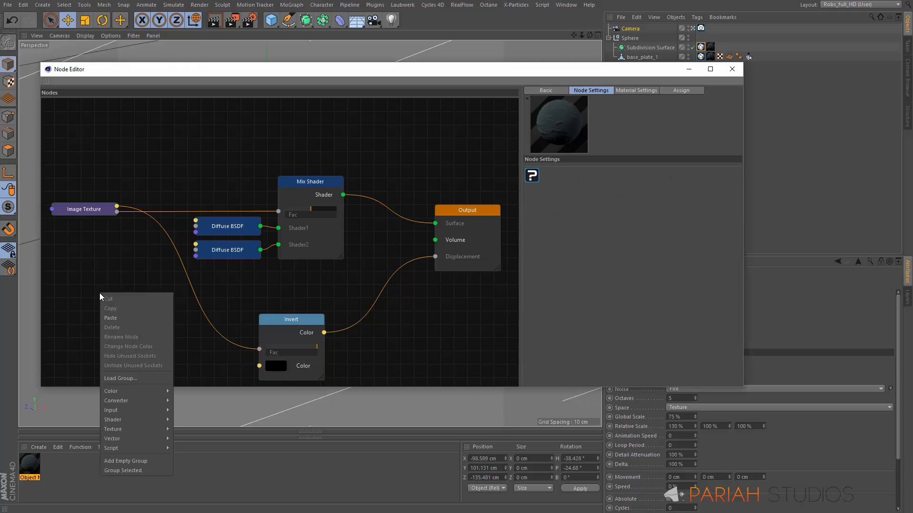
mouse_move(162, 420)
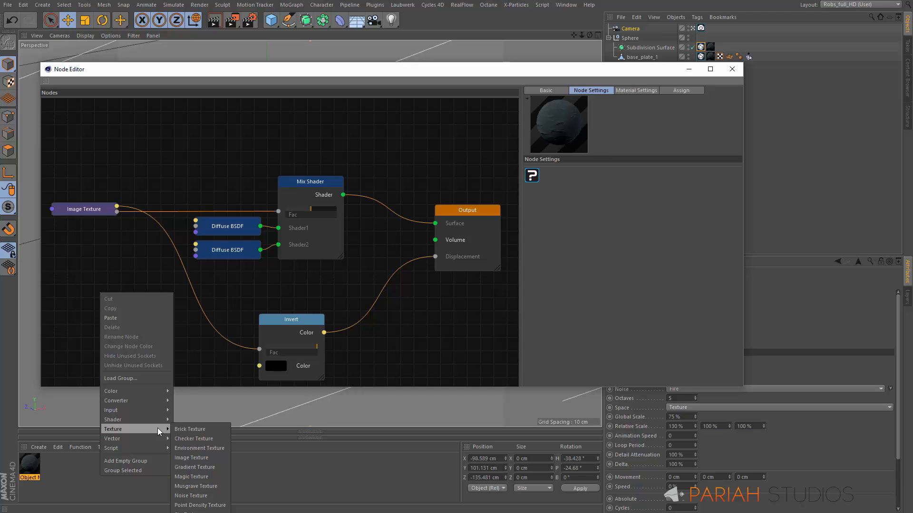
click(194, 495)
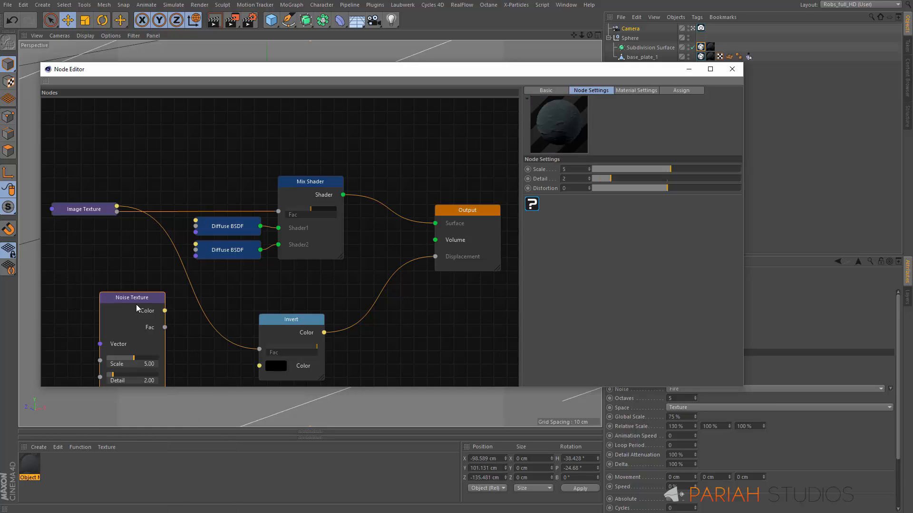
drag(118, 295, 82, 255)
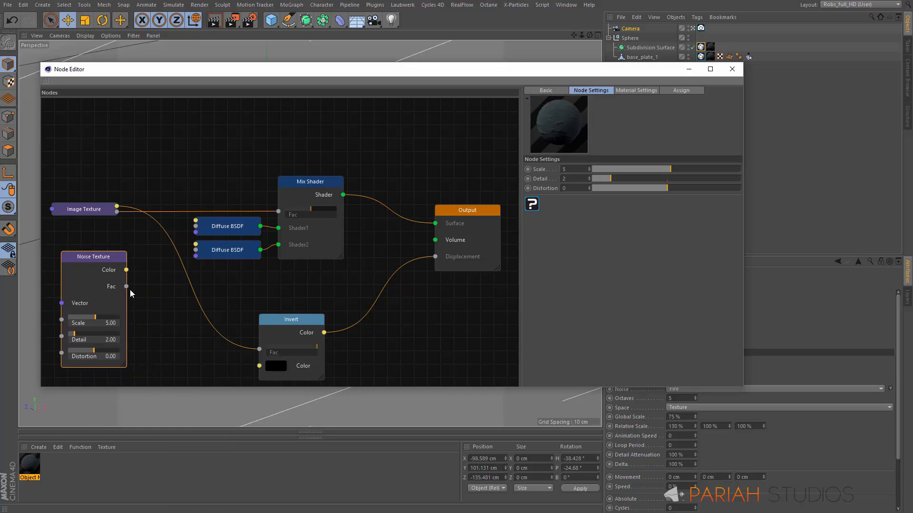
drag(106, 258, 96, 257)
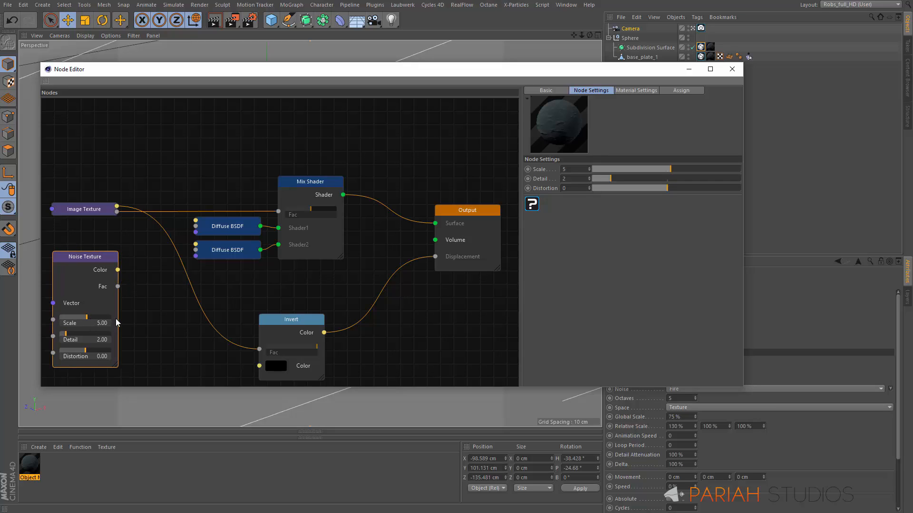
Add a MixRGB node before the Invert's Fac, taking the Image Texture's Color as Color1 and the Noise Texture's Color as Color2.
right_click(154, 308)
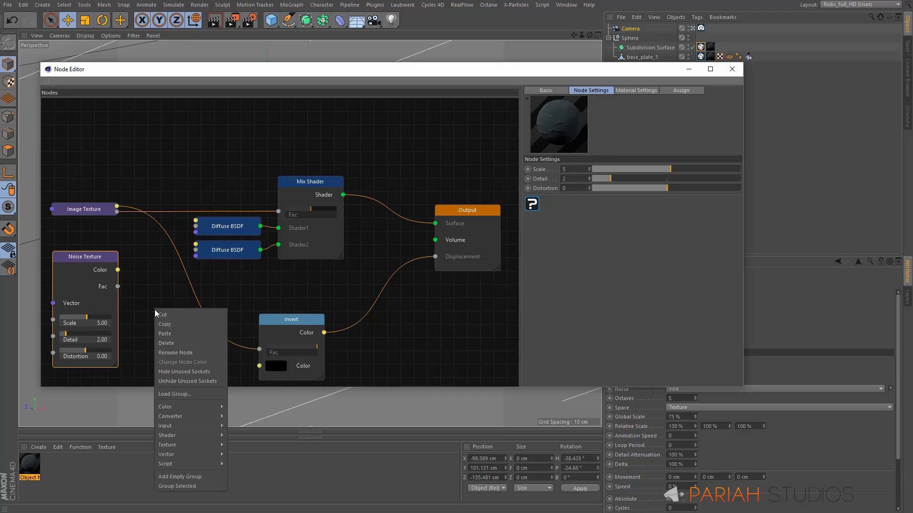
mouse_move(202, 434)
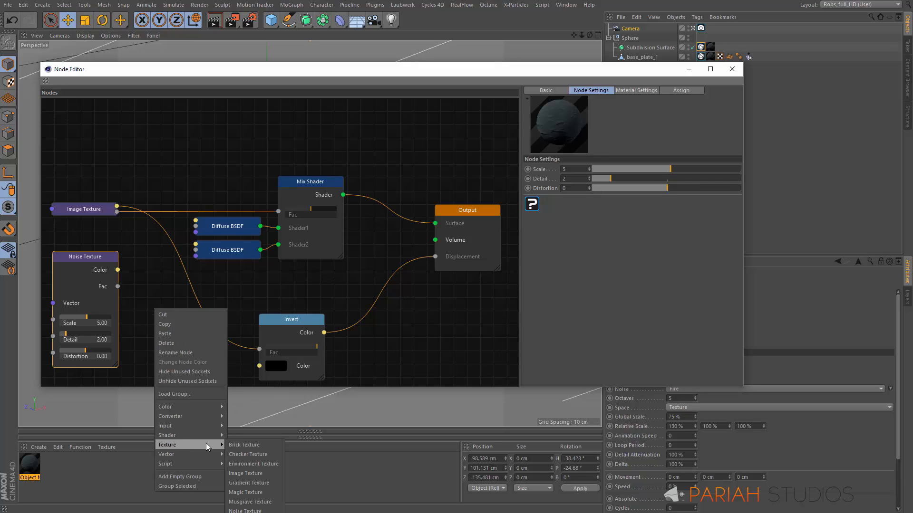
mouse_move(209, 403)
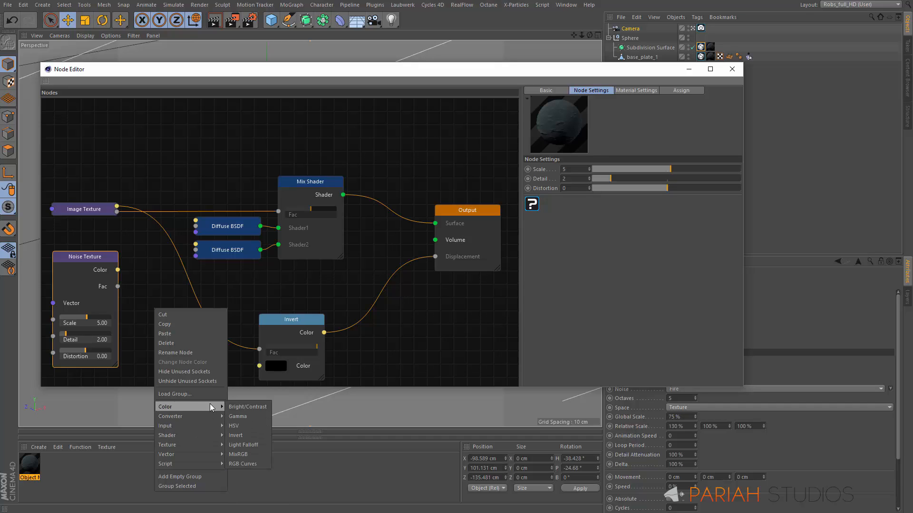
click(250, 452)
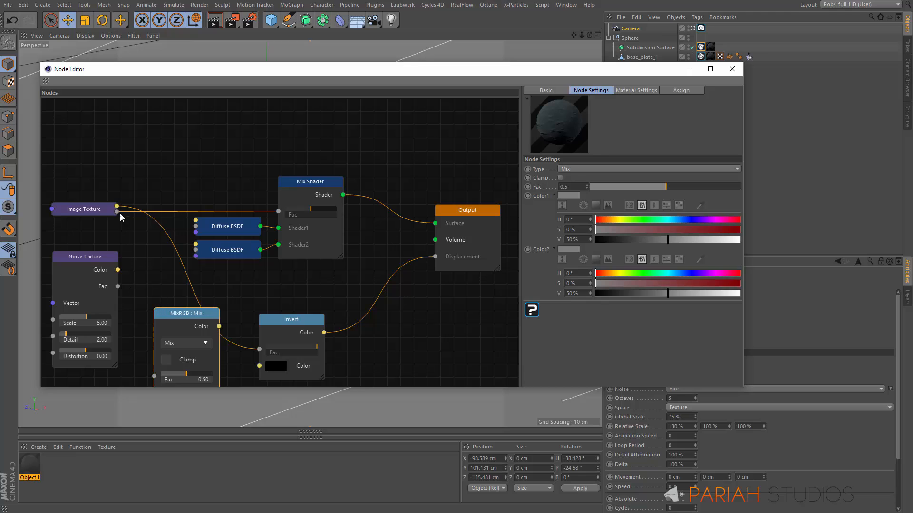
drag(120, 210, 142, 272)
drag(164, 311, 153, 278)
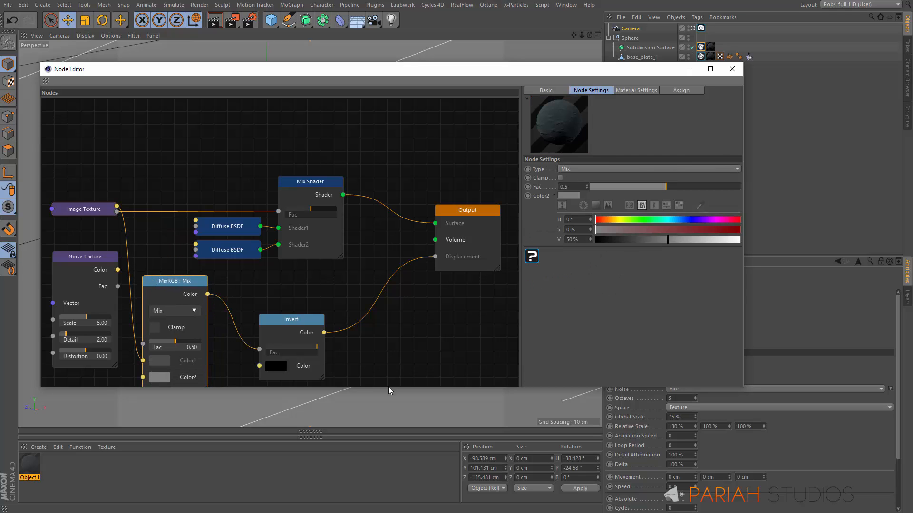
drag(388, 387, 390, 470)
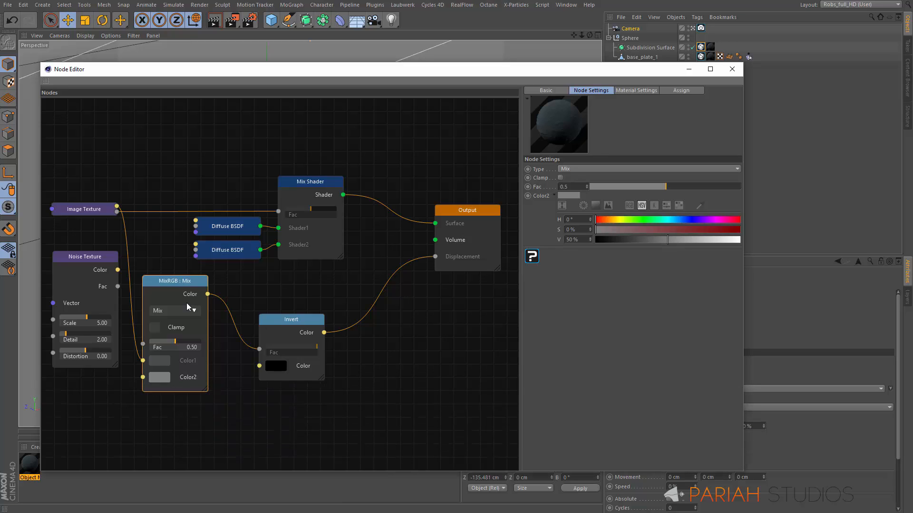
drag(175, 281, 192, 298)
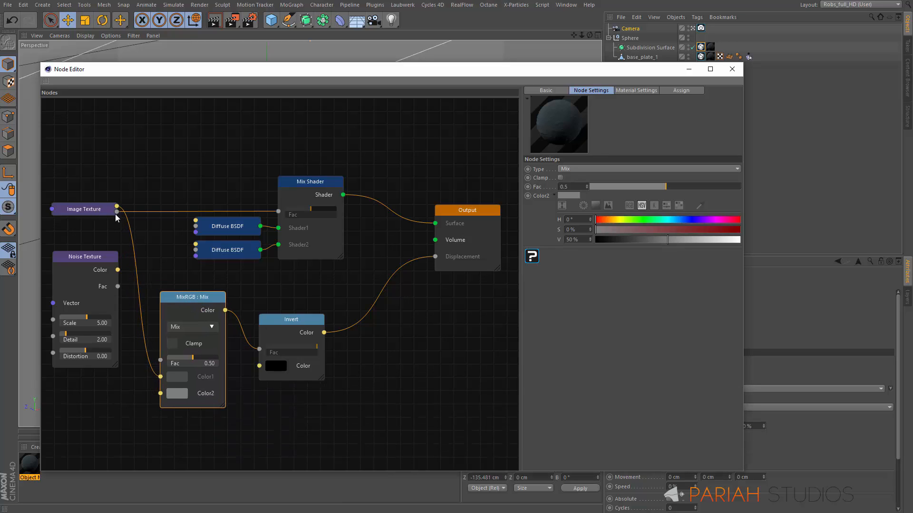
drag(134, 321, 160, 394)
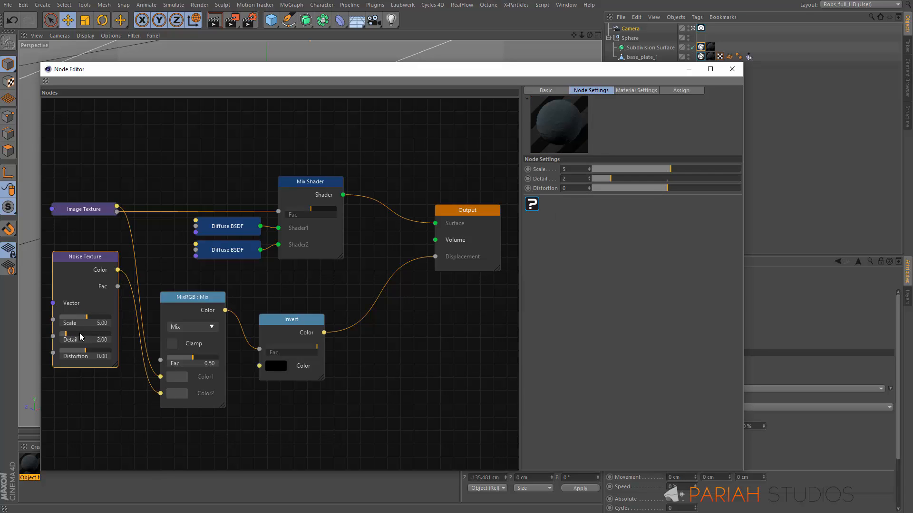
Set the Noise Texture's Scale to about 17.65 and Detail to about 9.41, and render the result in the real-time preview.
mouse_move(80, 336)
mouse_down()
mouse_move(95, 335)
mouse_move(90, 321)
mouse_up()
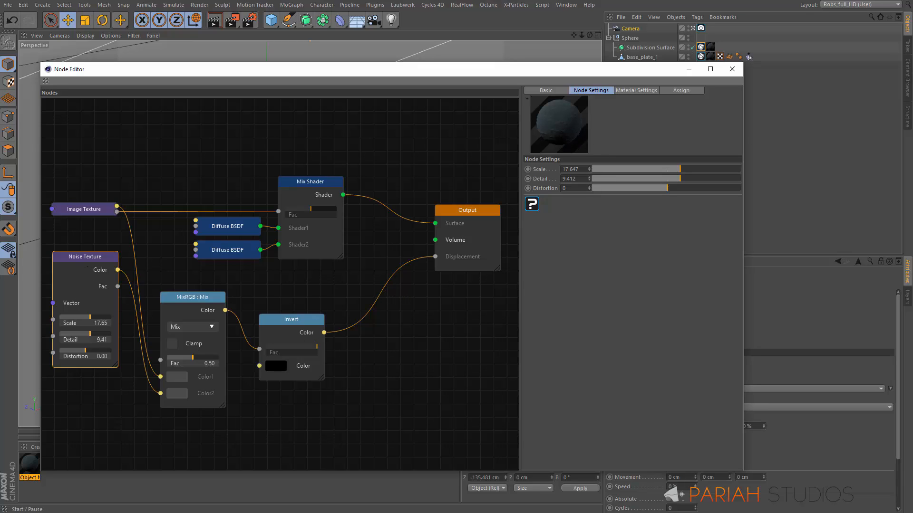
drag(912, 67, 642, 98)
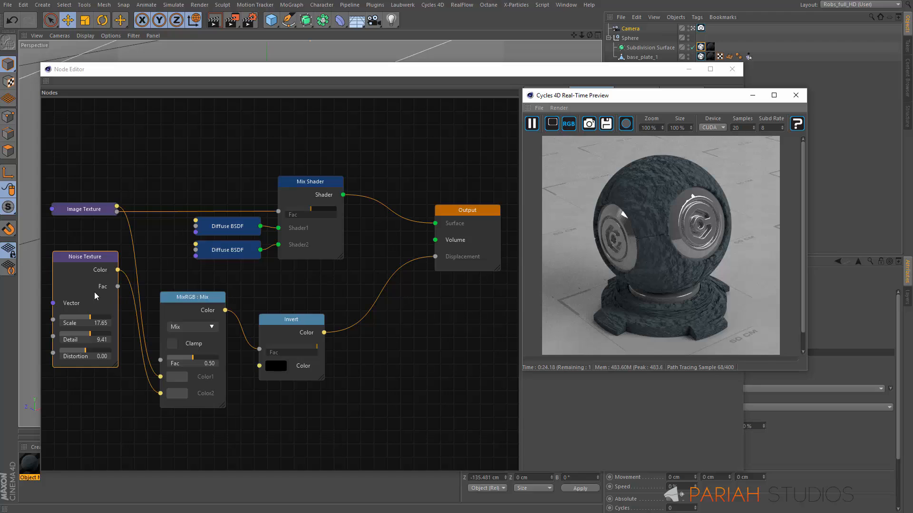
Collapse the Noise Texture, Invert and MixRGB nodes and line them up in one row below the shader nodes.
click(87, 259)
double_click(86, 262)
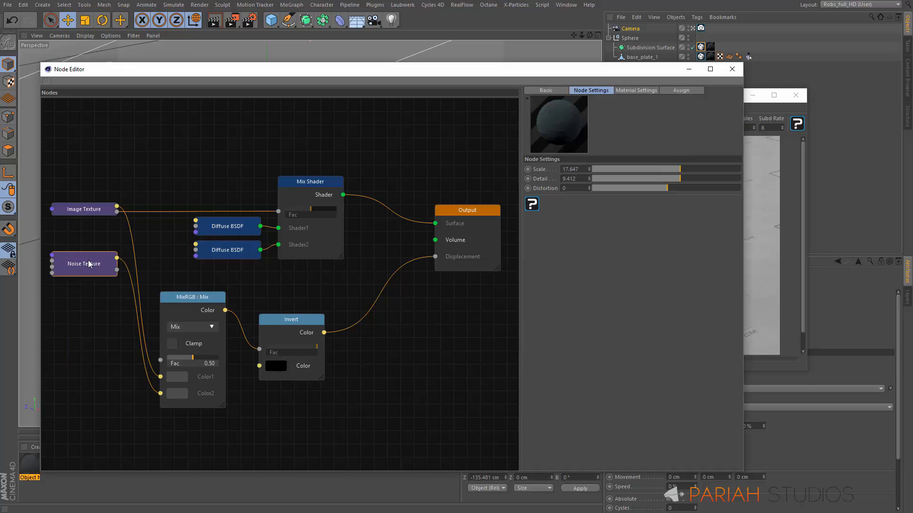
drag(91, 268, 88, 384)
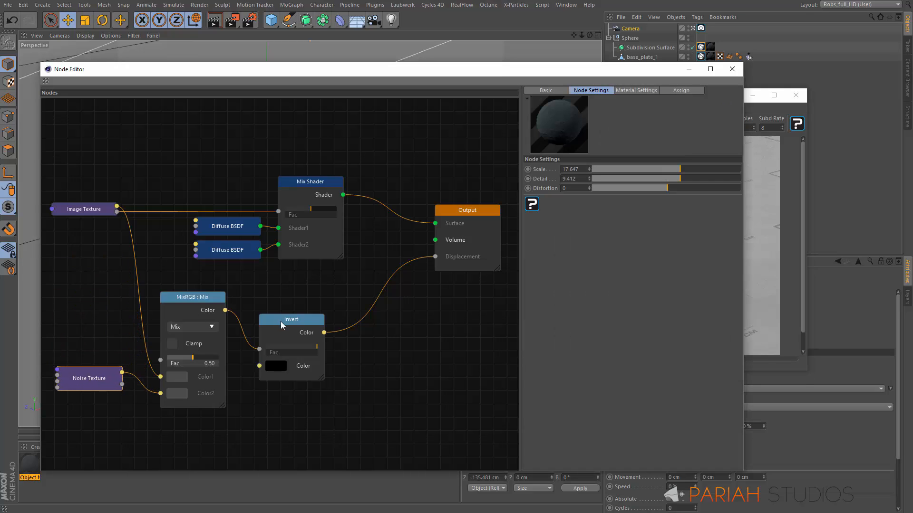
drag(274, 325, 313, 326)
double_click(313, 326)
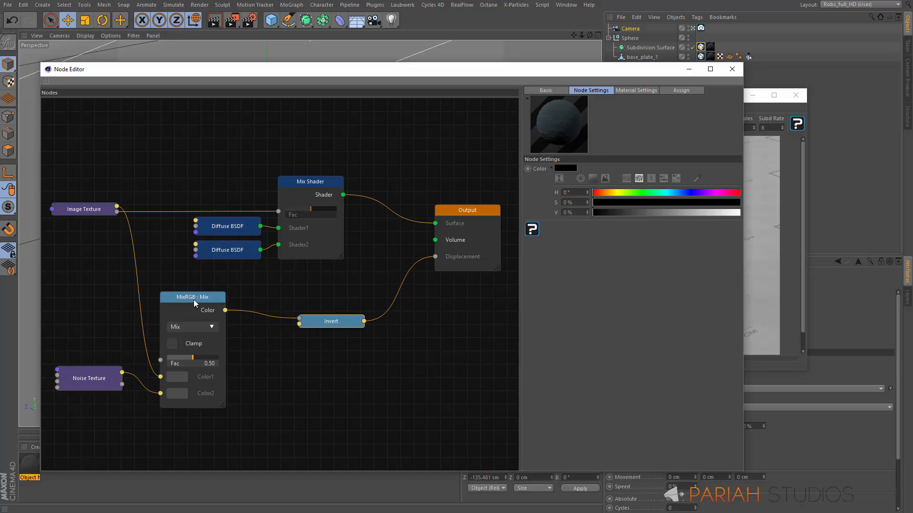
double_click(194, 298)
drag(194, 299, 177, 386)
drag(343, 321, 265, 384)
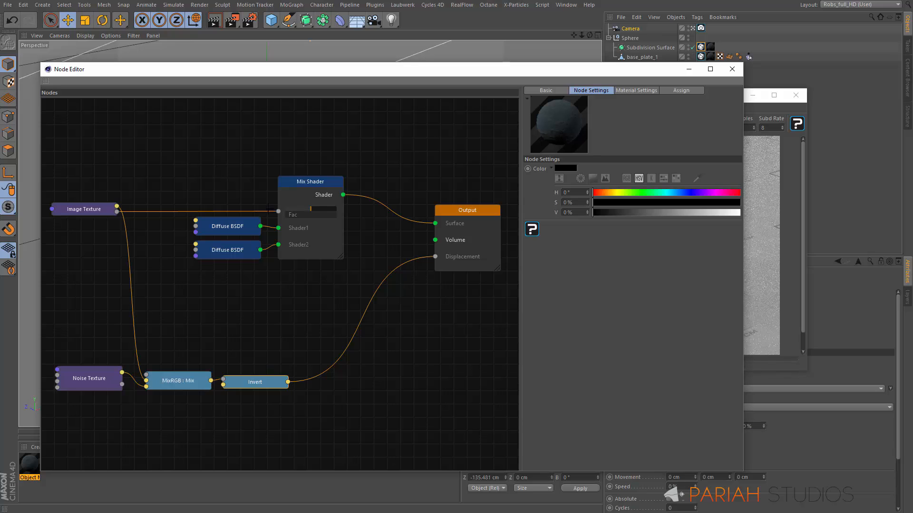
Move the Mix Shader and both Diffuse BSDF nodes up beside the Image Texture, and lower the Output node level with the Invert.
drag(214, 164, 248, 127)
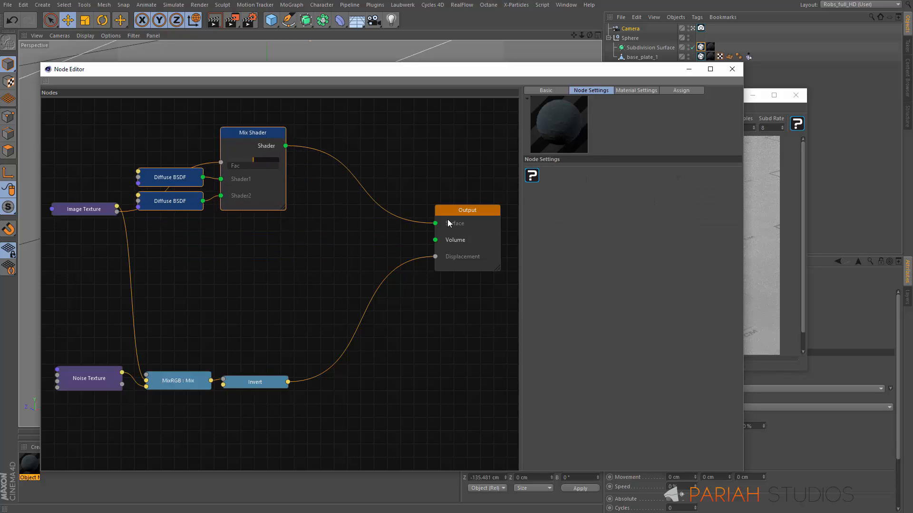
drag(470, 211, 488, 351)
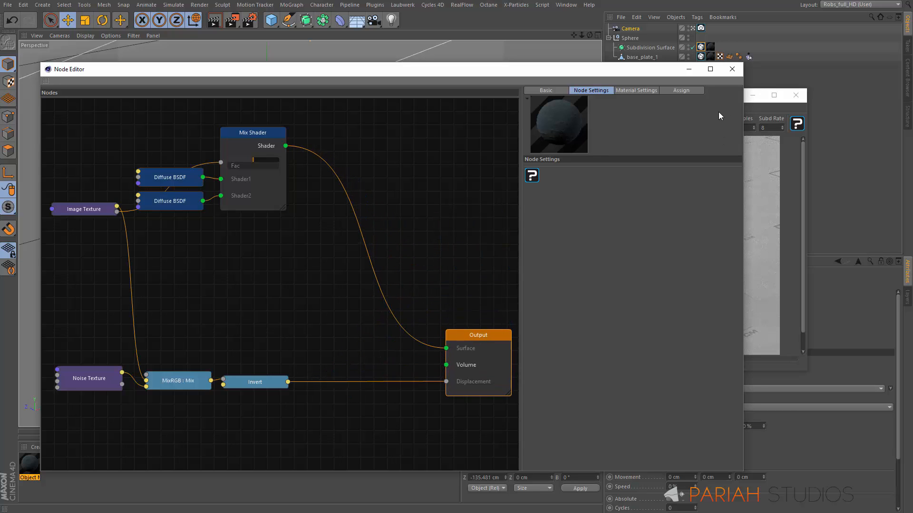
Check the material ball in the real-time preview and move the preview further off the node graph.
click(793, 213)
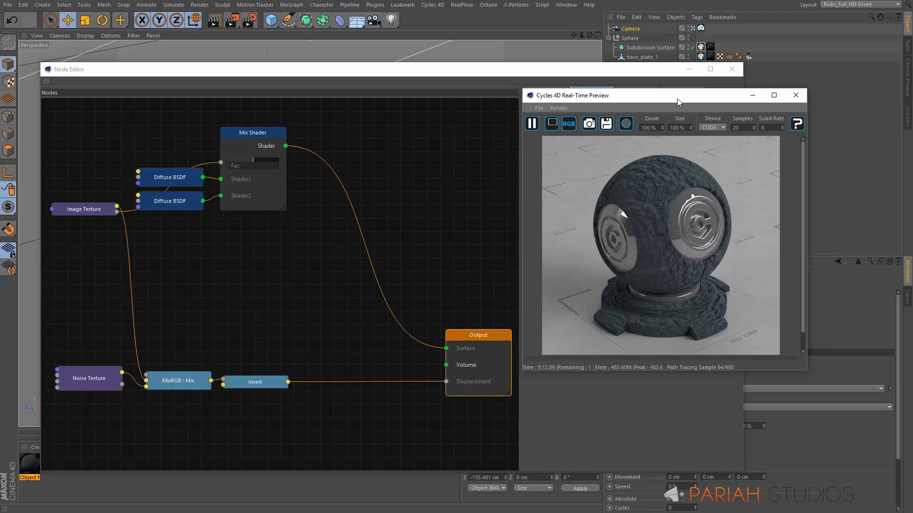
drag(676, 99, 739, 90)
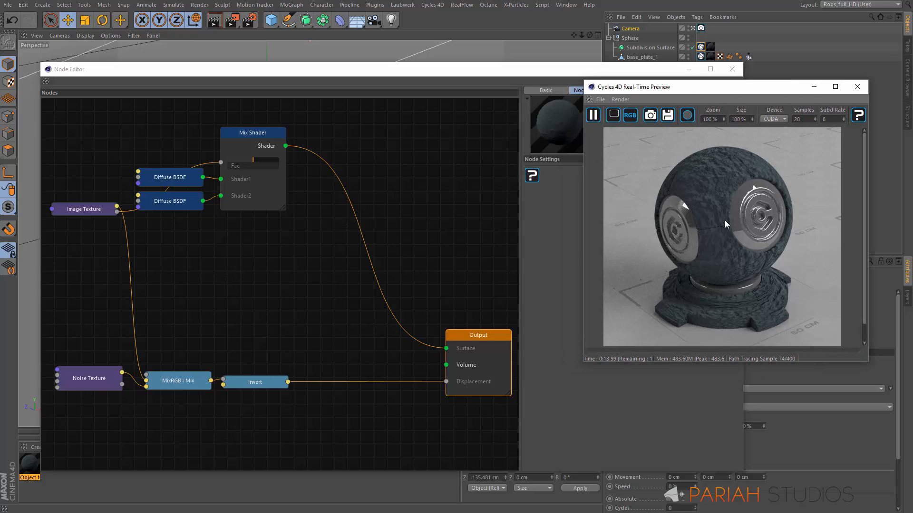
click(318, 272)
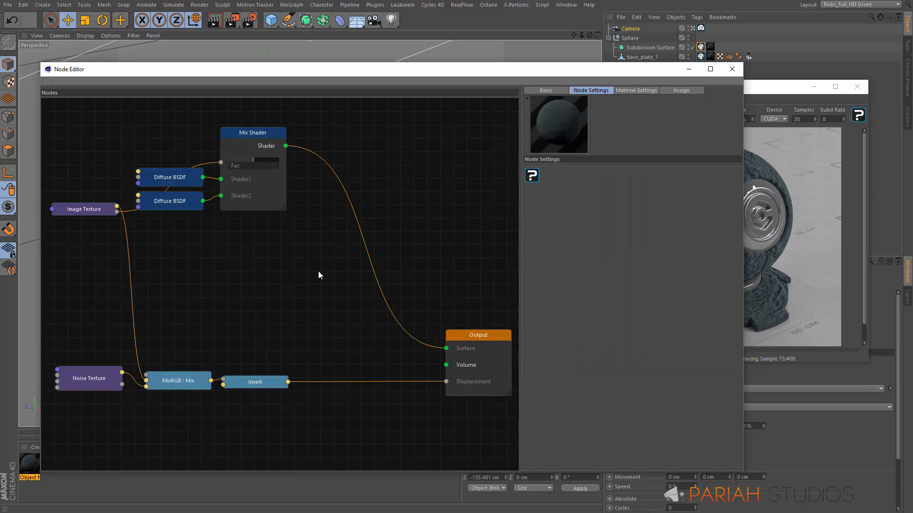
Add a Glossy BSDF node below the Mix Shader with Roughness about 0.08 and the GGX MultiScatter distribution.
right_click(307, 245)
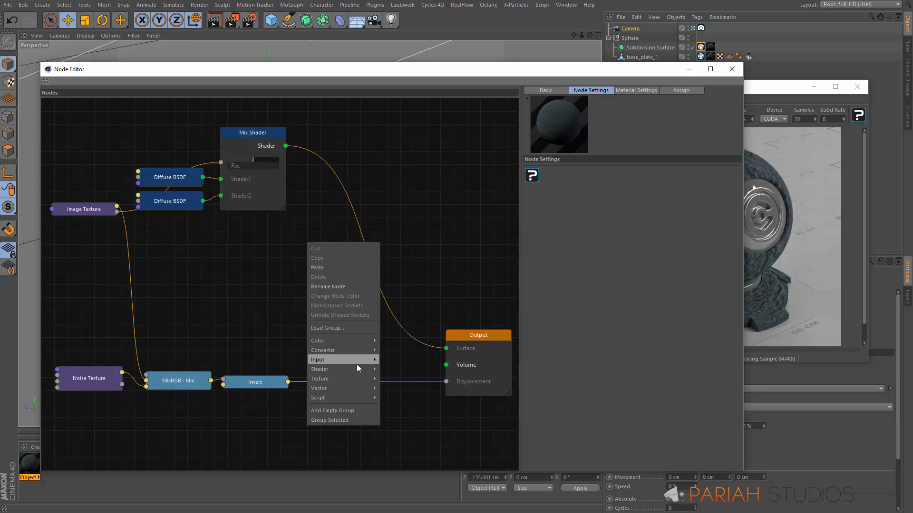
mouse_move(356, 369)
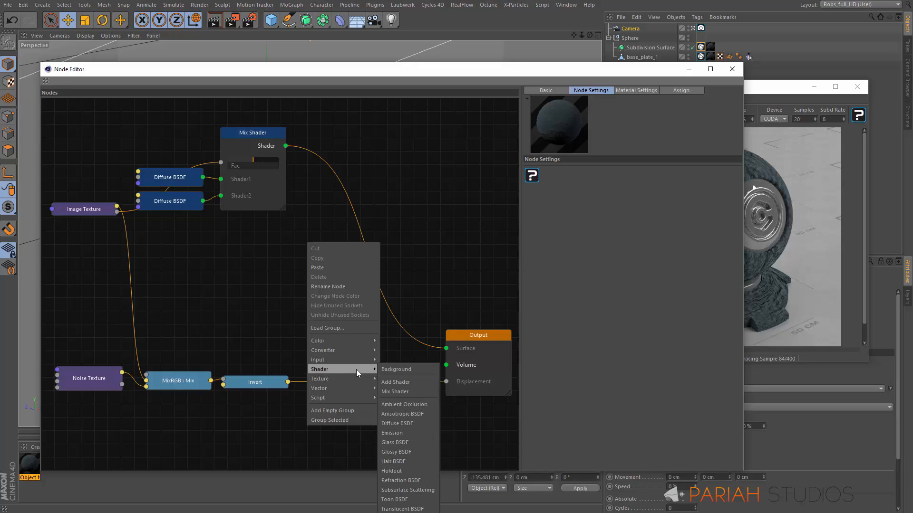
click(412, 452)
drag(336, 246, 246, 223)
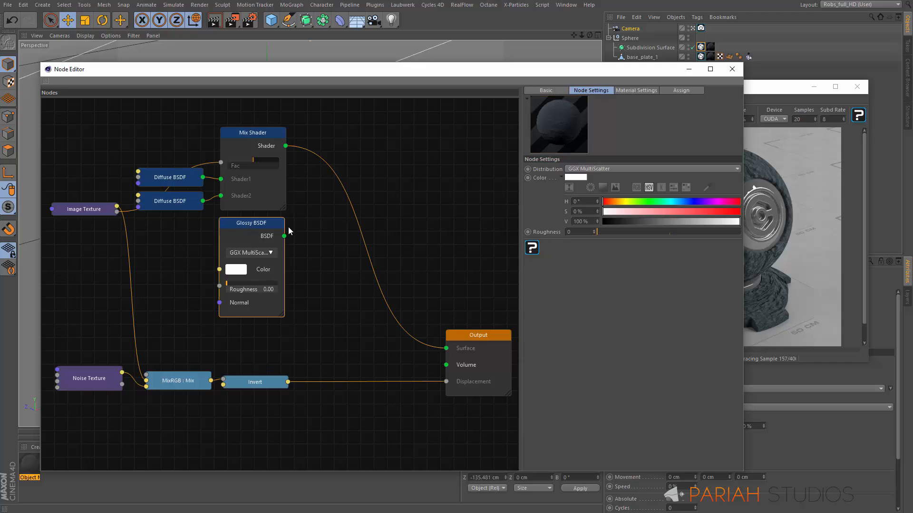
click(231, 284)
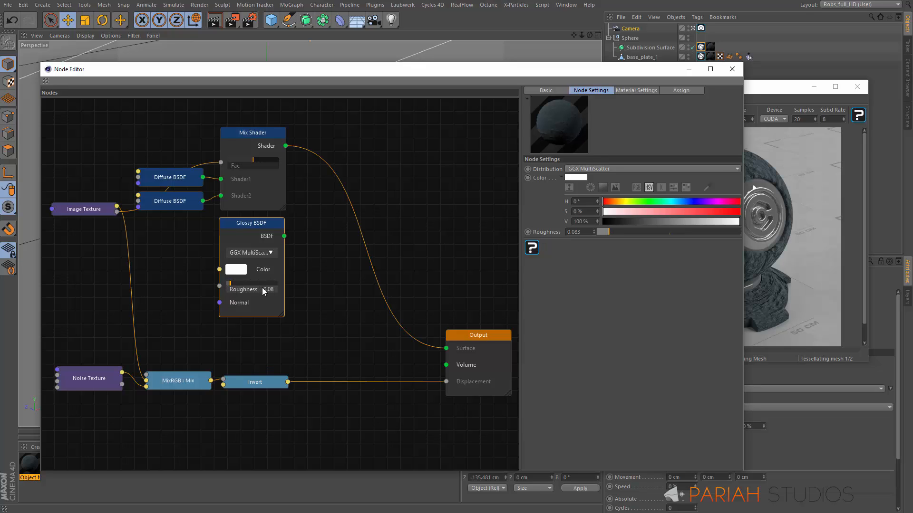
click(270, 252)
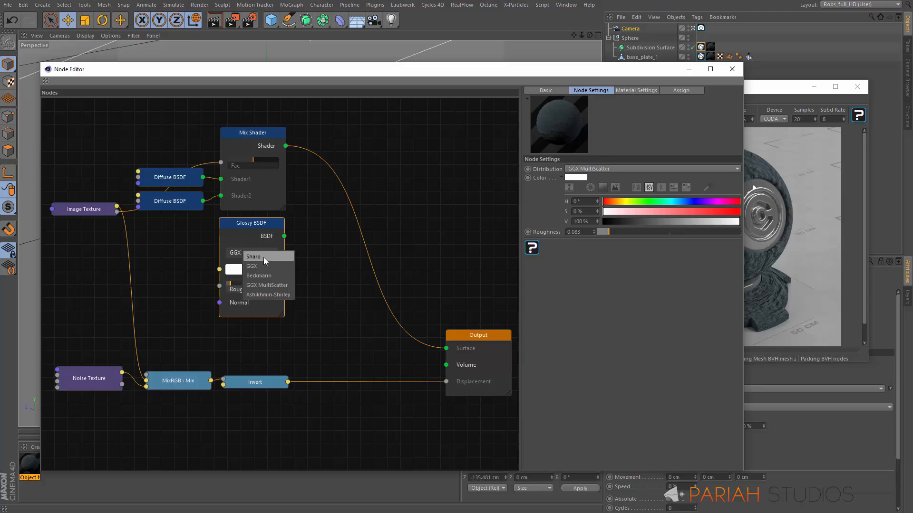
click(275, 284)
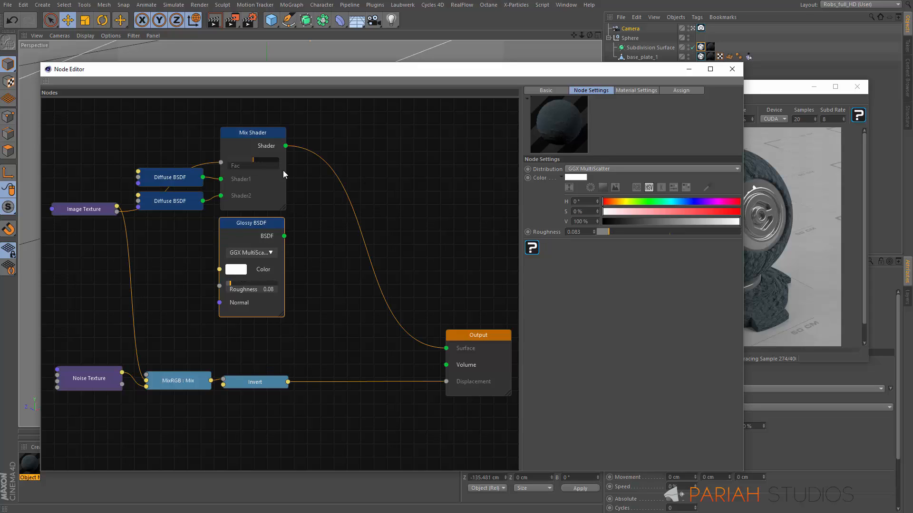
Insert a second Mix Shader before the Output's Surface, taking the diffuse mix as Shader1 and the Glossy BSDF as Shader2.
right_click(378, 182)
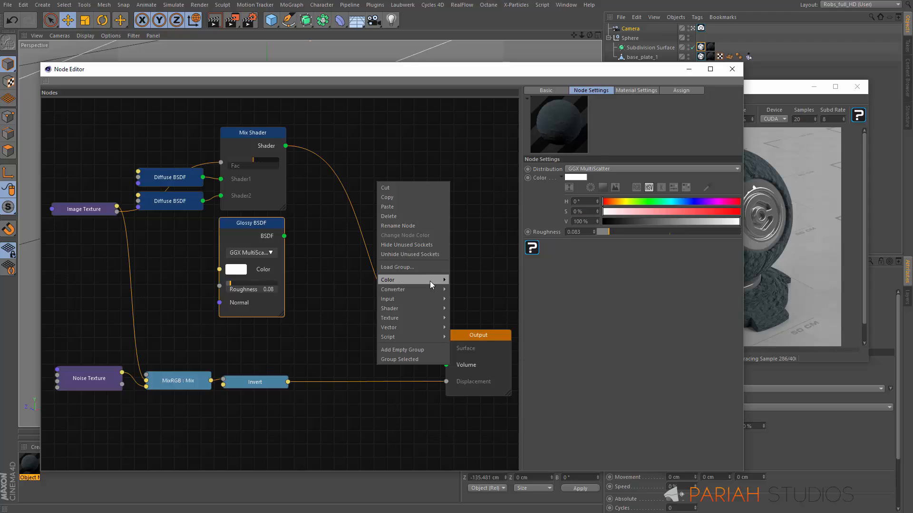
mouse_move(428, 309)
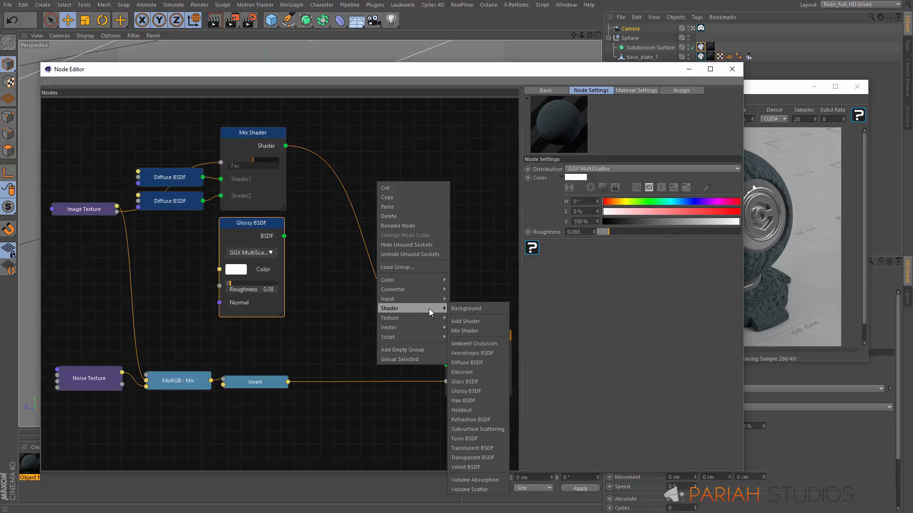
click(464, 330)
drag(402, 187, 347, 196)
drag(284, 236, 324, 261)
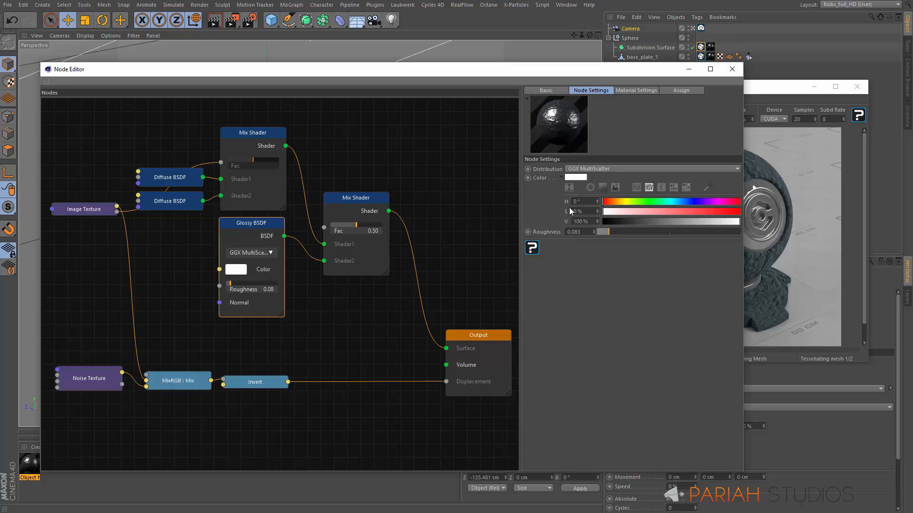
click(352, 202)
Check the glossy material ball in the real-time preview, pause the render, and return to the Node Editor.
click(768, 90)
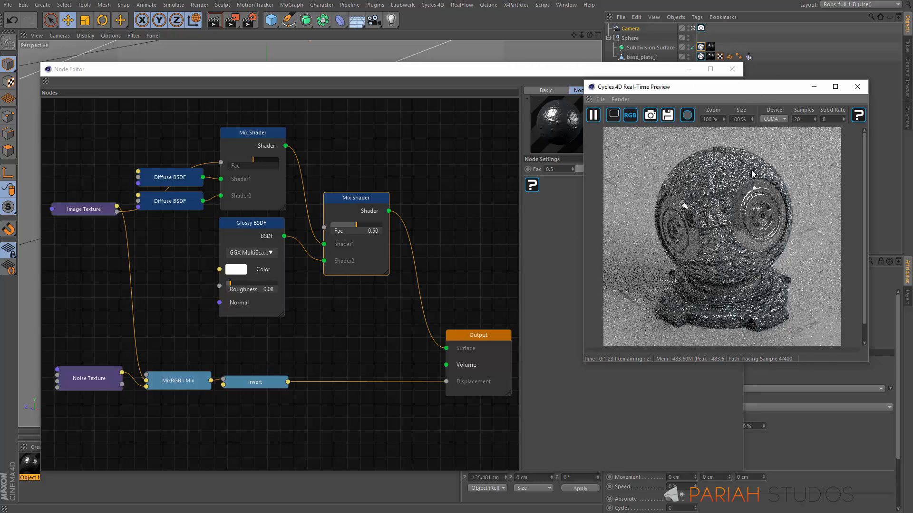
click(594, 115)
click(398, 70)
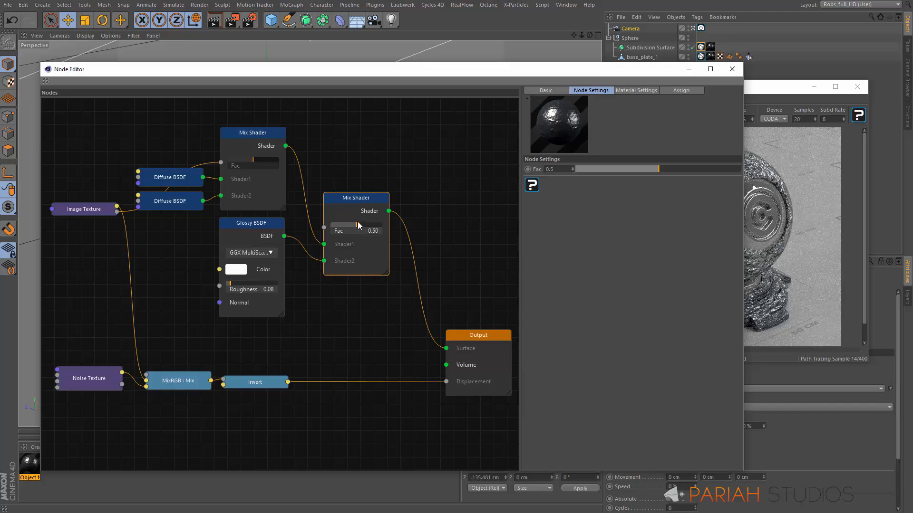
Try the glossy Mix Shader's Fac at about 0.09 and 0.87, and leave it at about 0.49.
drag(356, 227, 336, 228)
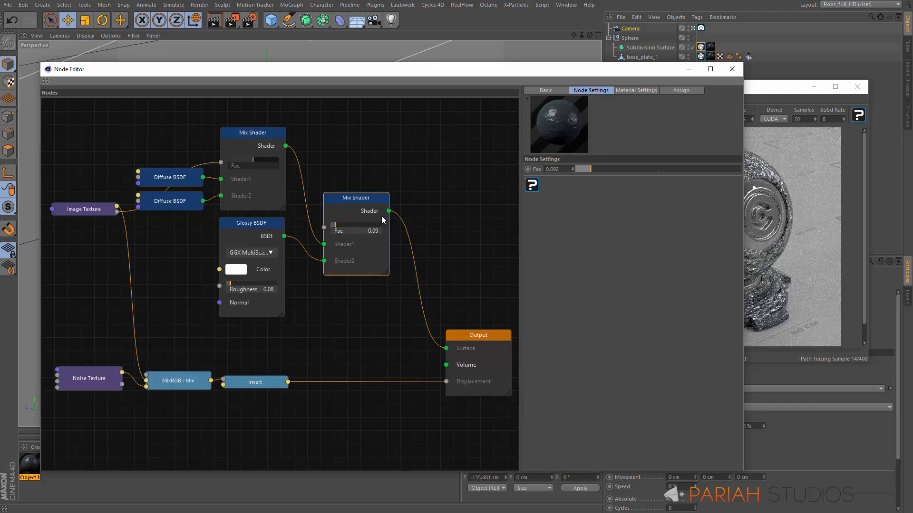
drag(333, 227, 375, 228)
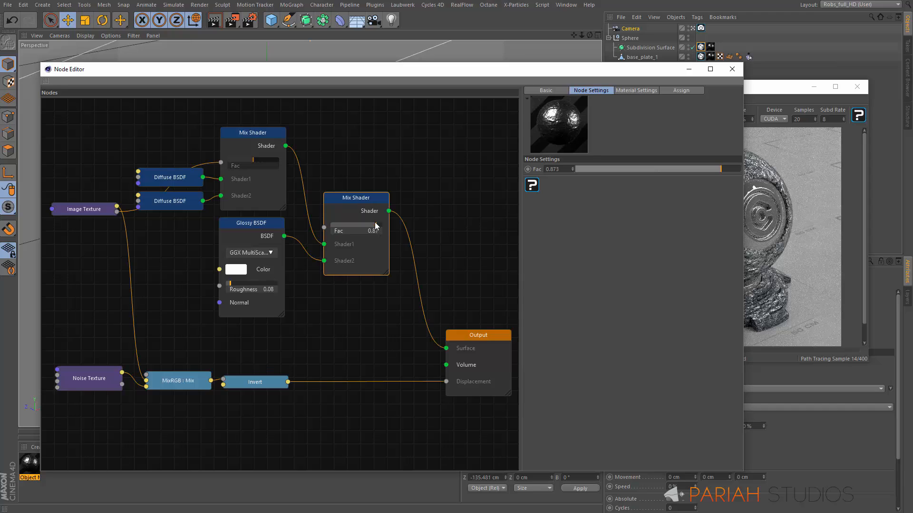
drag(373, 224, 356, 224)
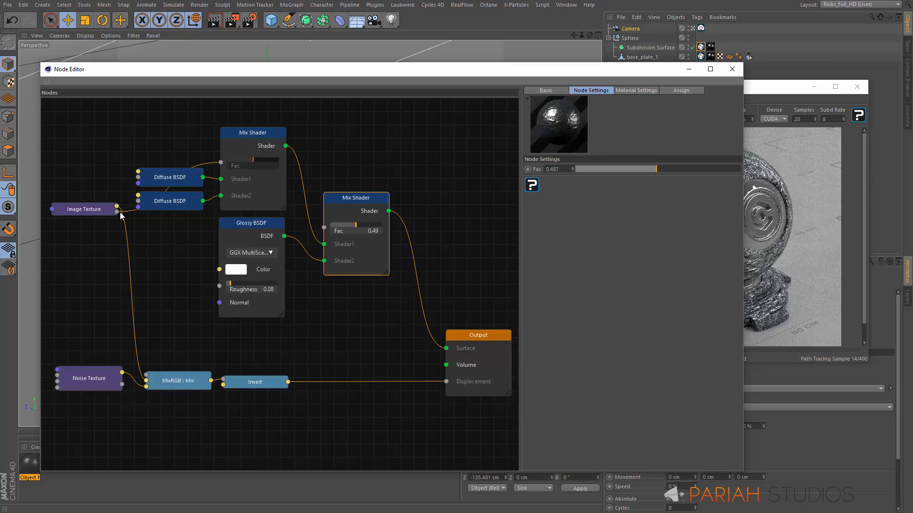
Try driving the glossy Mix Shader's Fac with the Image Texture's second output, and disconnect it again.
drag(117, 212, 324, 228)
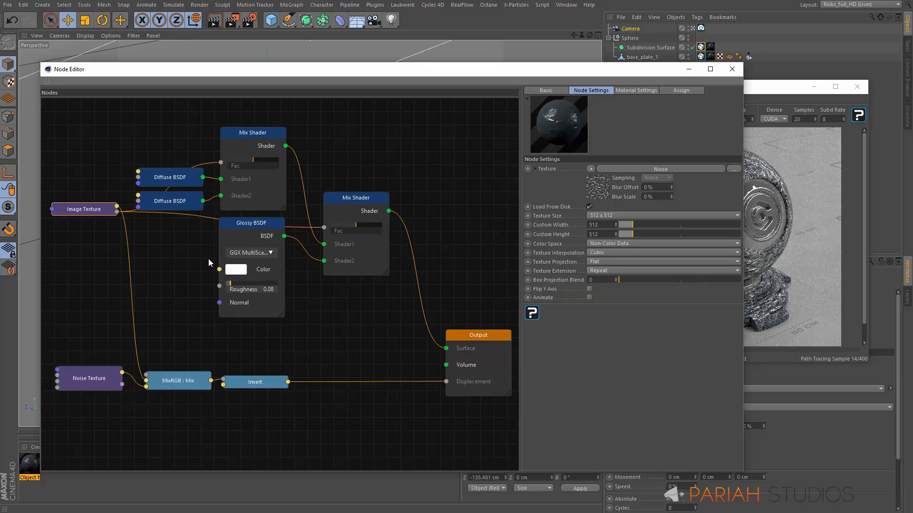
drag(324, 228, 169, 252)
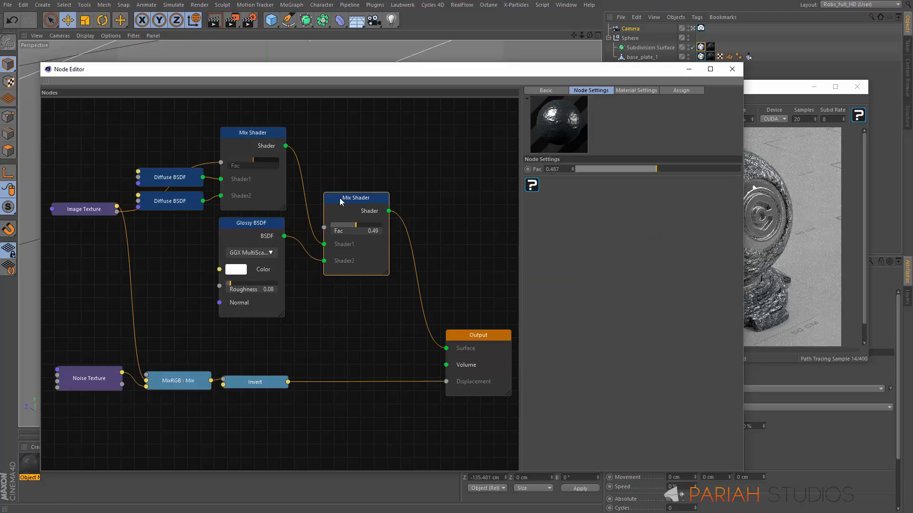
Add a Layer Weight node and place it directly above the diffuse Mix Shader.
middle_drag(332, 312, 338, 320)
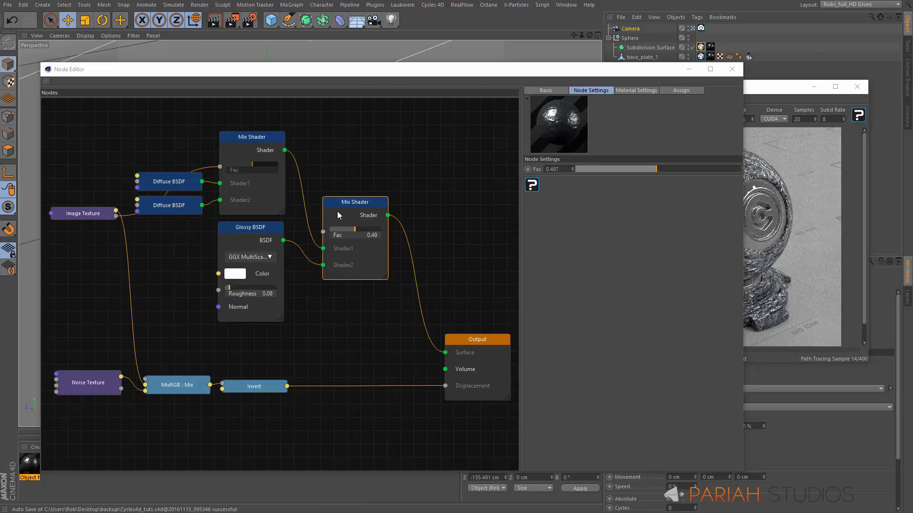
right_click(360, 139)
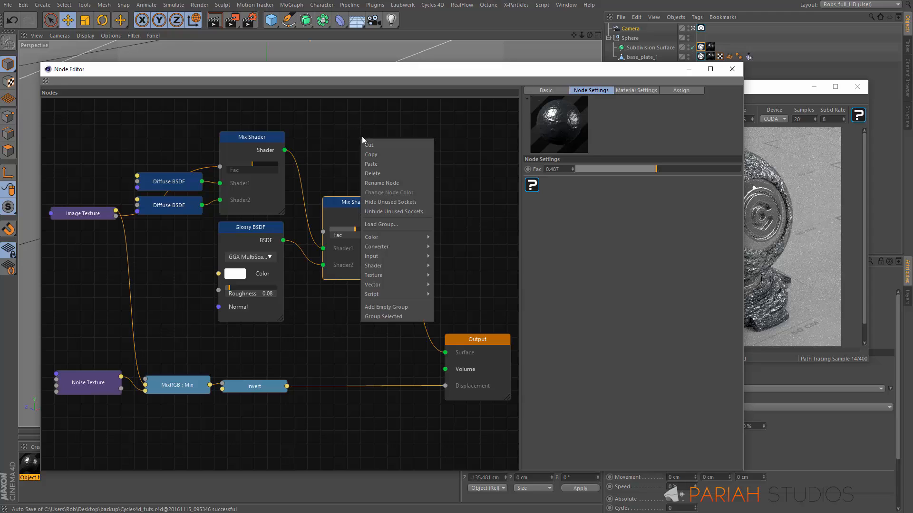
mouse_move(417, 258)
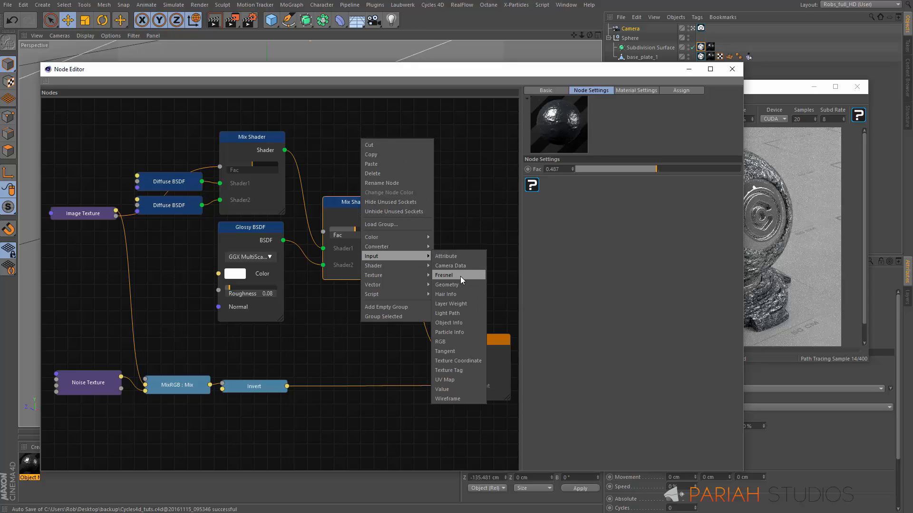
click(466, 303)
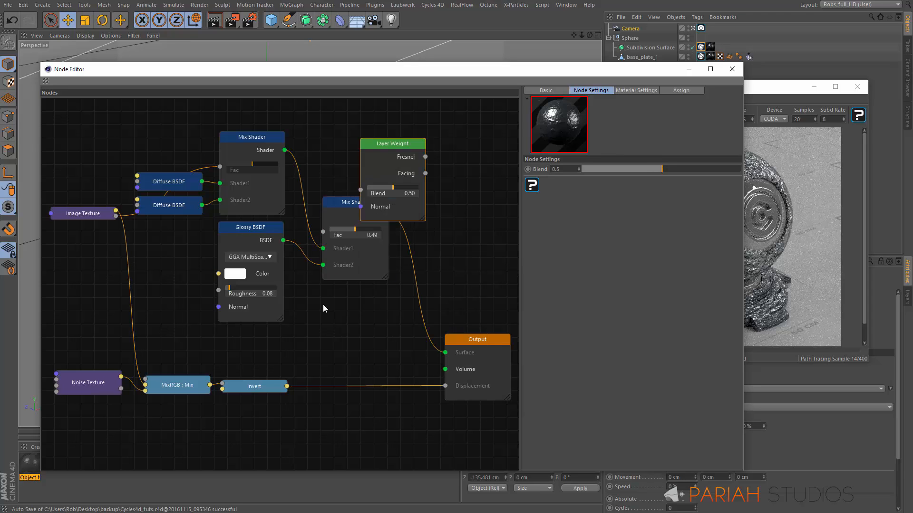
middle_drag(326, 329, 323, 381)
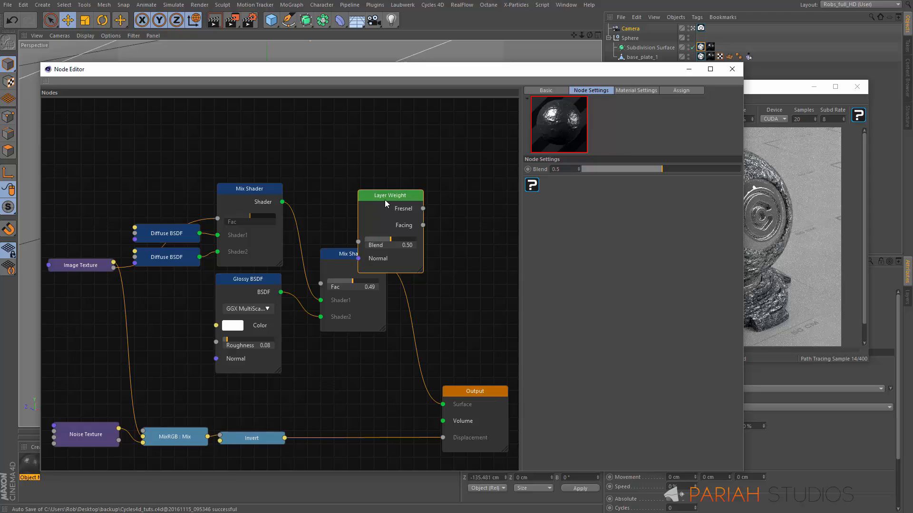
drag(385, 195, 249, 102)
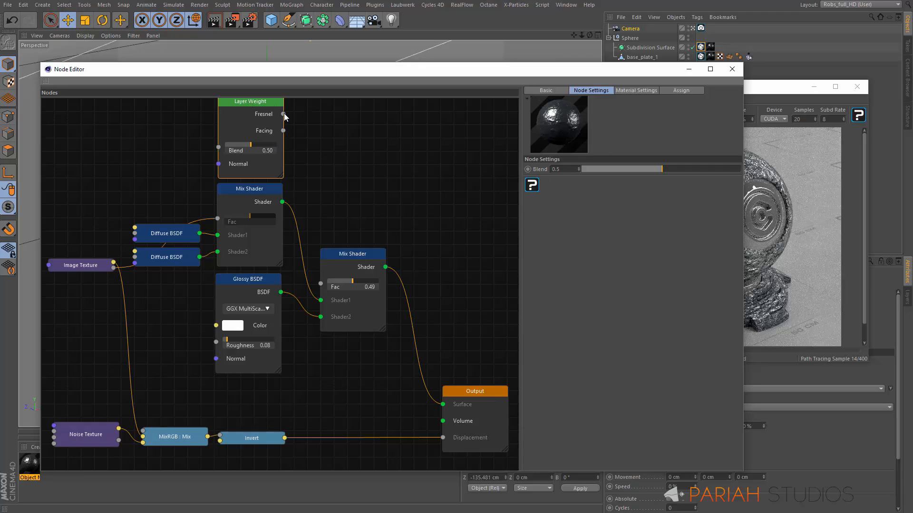
Drive the glossy Mix Shader's Fac with the Layer Weight's Fresnel output and set its Blend to about 0.38.
drag(243, 150, 236, 147)
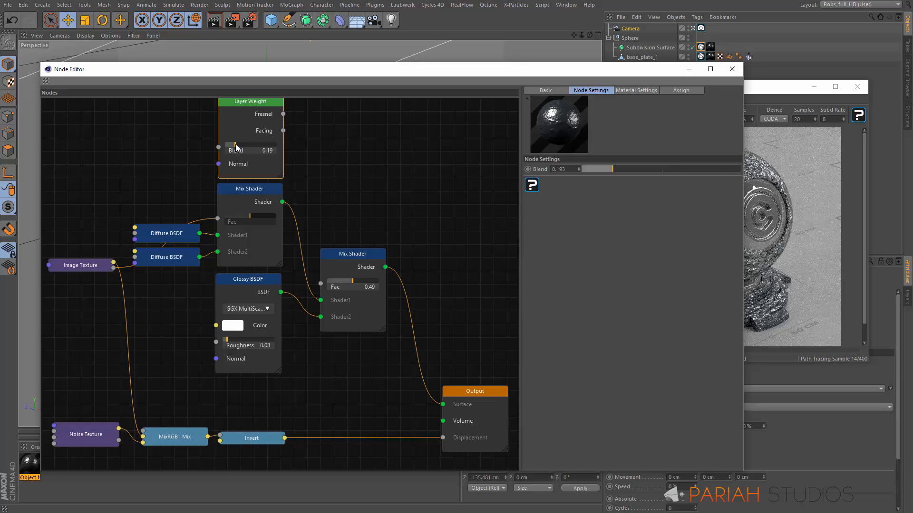
drag(283, 114, 320, 284)
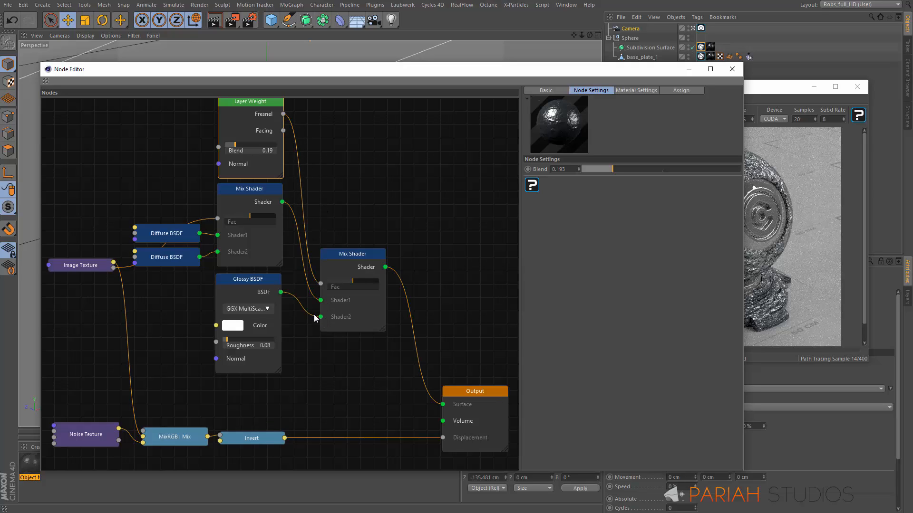
drag(314, 317, 321, 317)
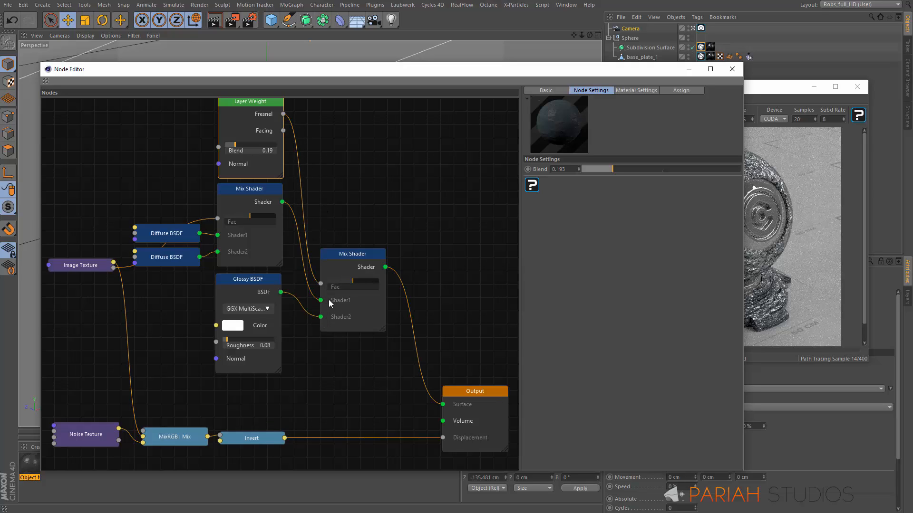
drag(238, 144, 247, 145)
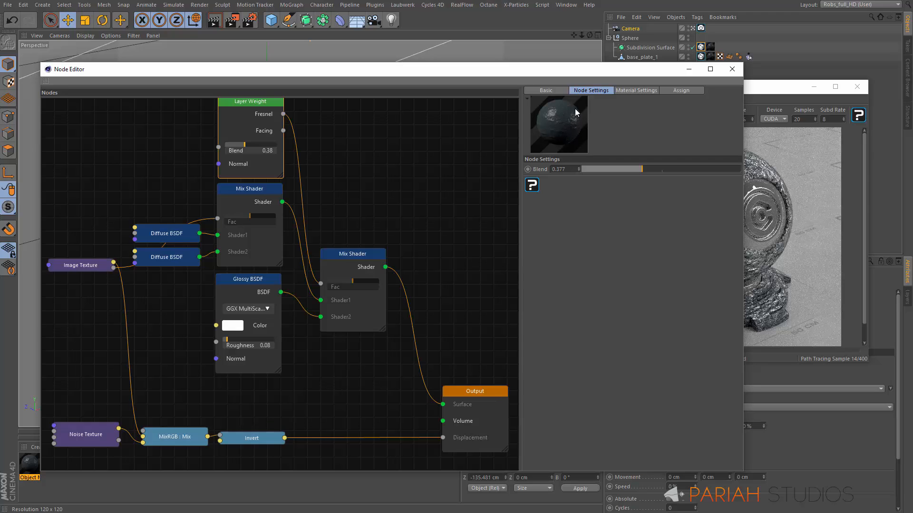
Collapse the Layer Weight, diffuse Mix Shader and Glossy BSDF nodes and stack them closely together beside the Diffuse BSDFs.
double_click(253, 101)
drag(253, 101, 254, 176)
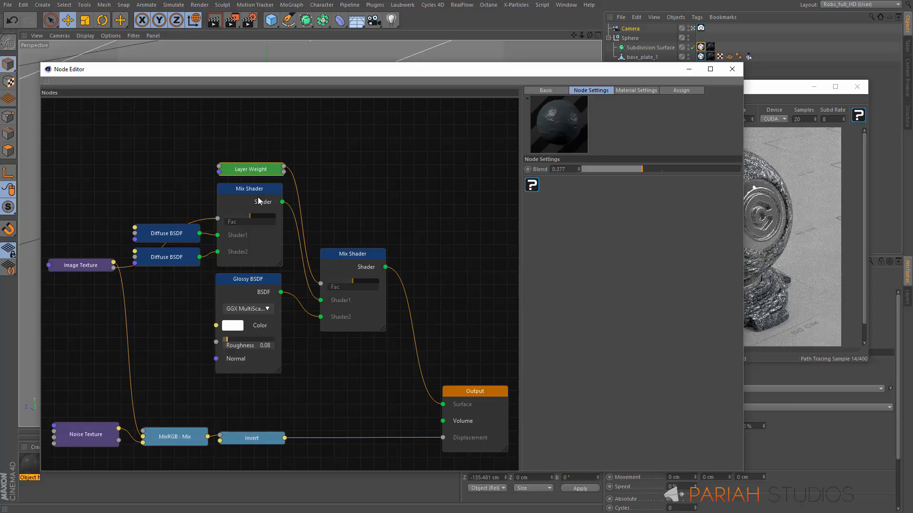
double_click(258, 191)
double_click(255, 280)
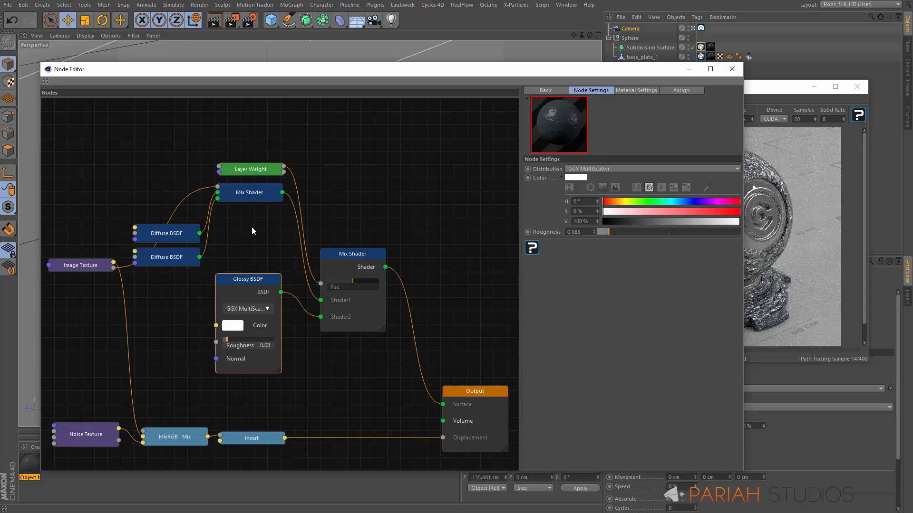
drag(255, 199, 254, 263)
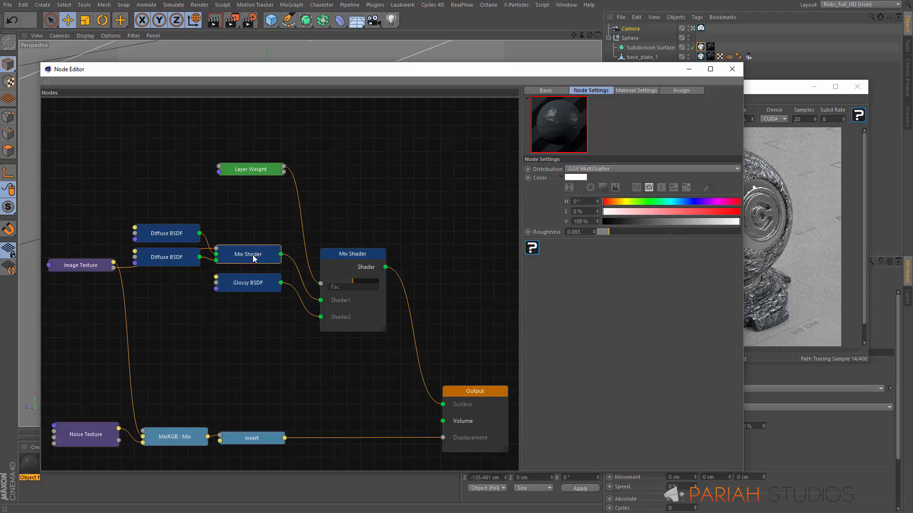
drag(259, 173, 253, 238)
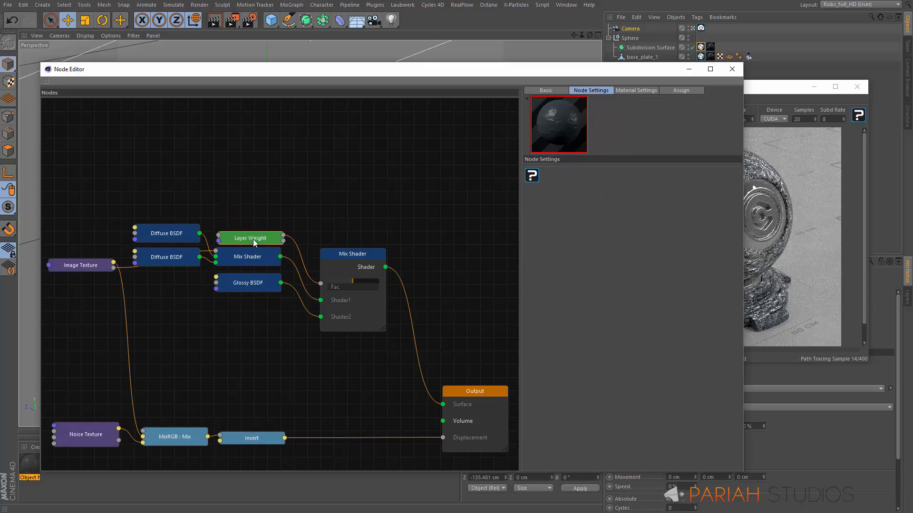
Collapse the glossy Mix Shader and move it closer to the stacked nodes that feed it.
click(344, 254)
double_click(354, 255)
drag(359, 254, 340, 254)
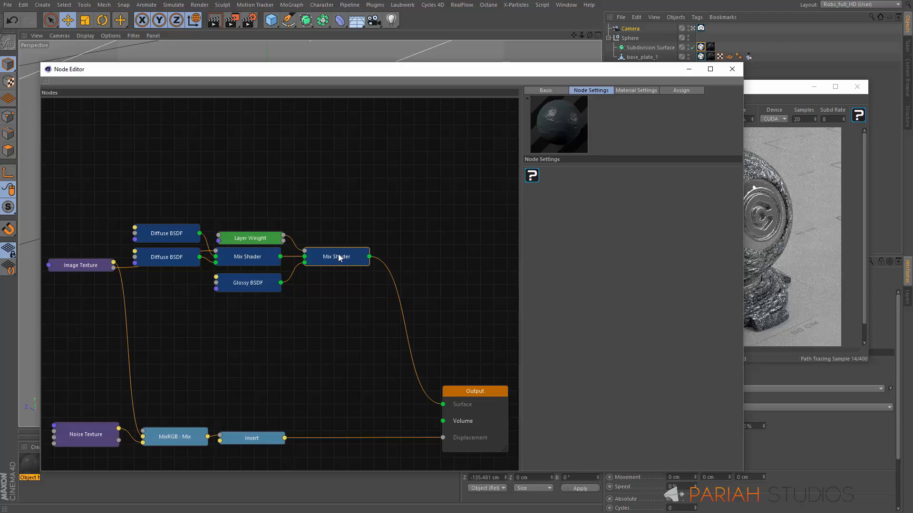
Darken the upper Diffuse BSDF's color, setting its saturation to 25% and its value to 10%.
click(782, 87)
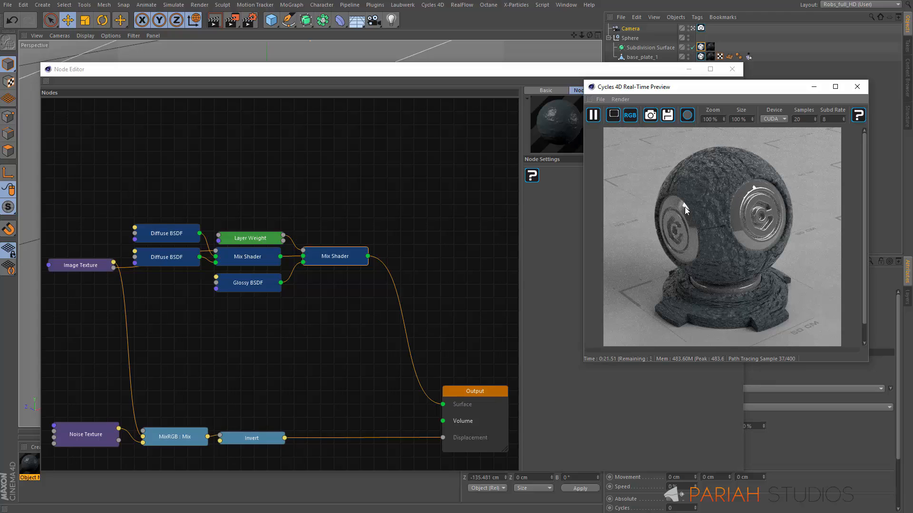
click(170, 238)
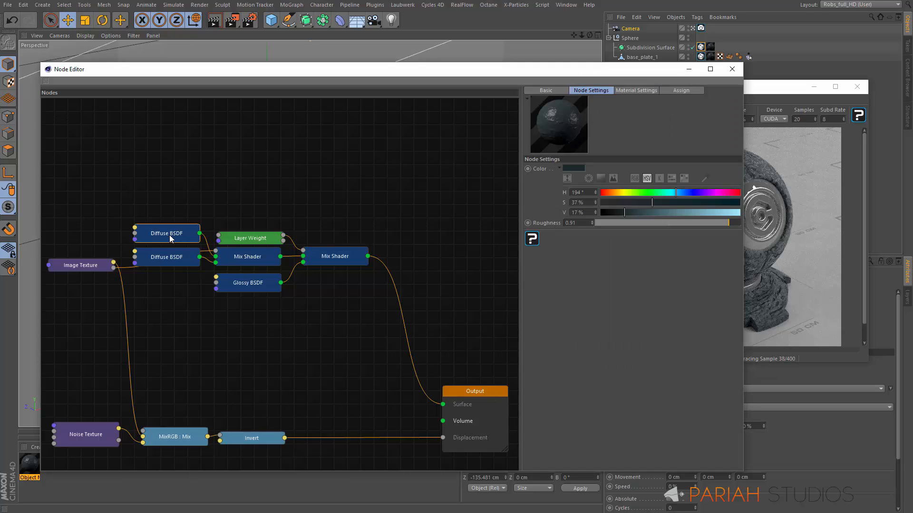
click(615, 212)
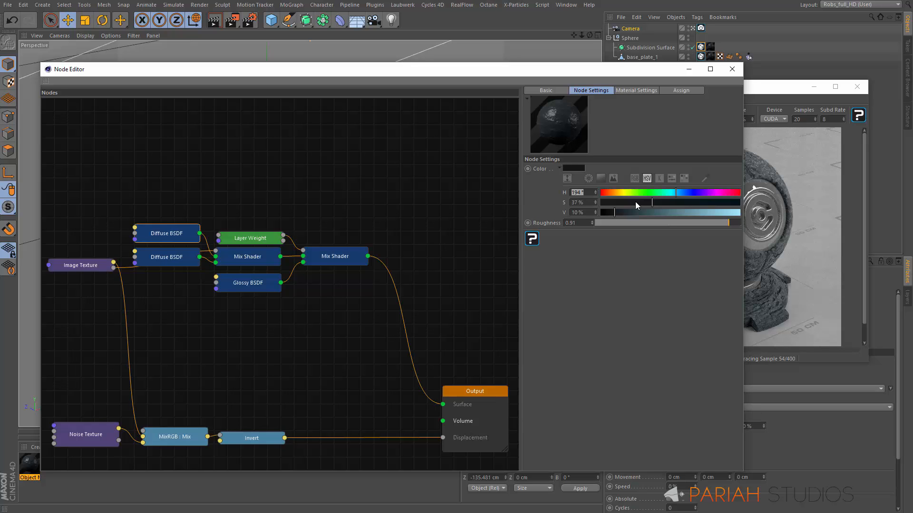
click(635, 202)
Pause the Cycles 4D Real-Time Preview and move its window out of the way.
click(771, 89)
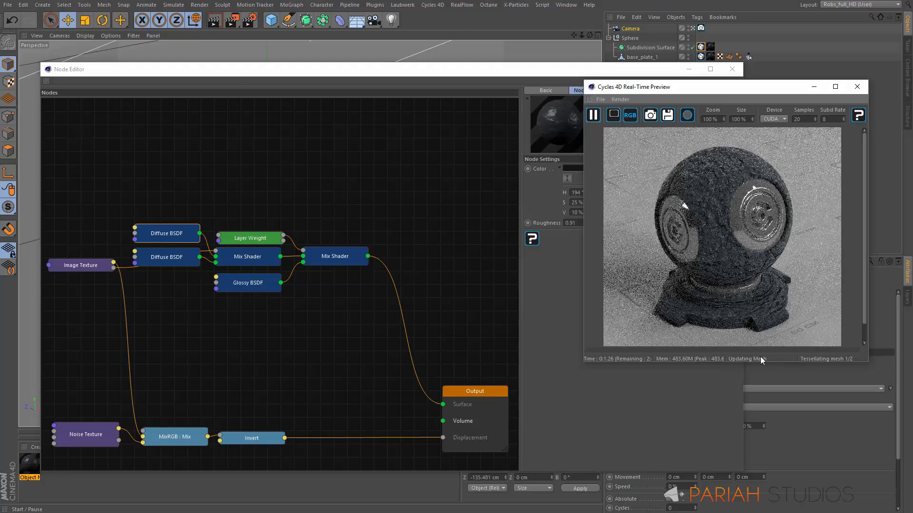
click(593, 120)
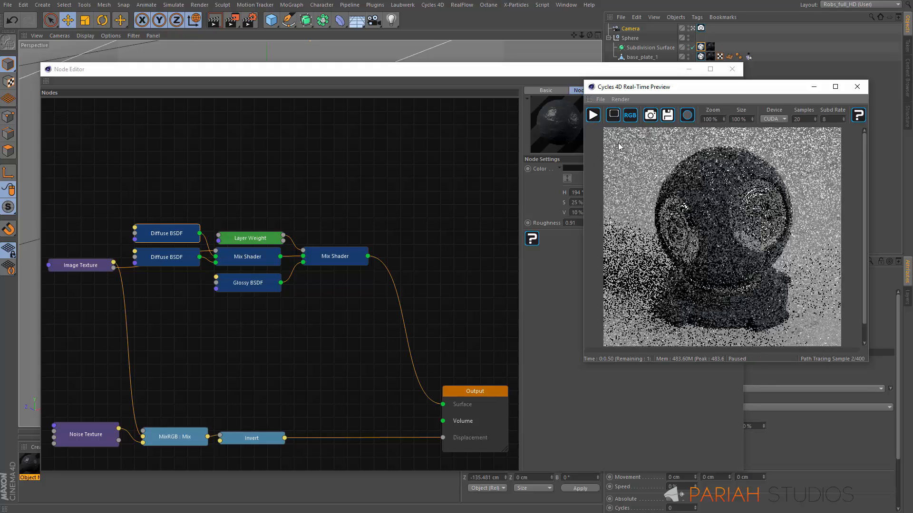
drag(681, 90, 912, 99)
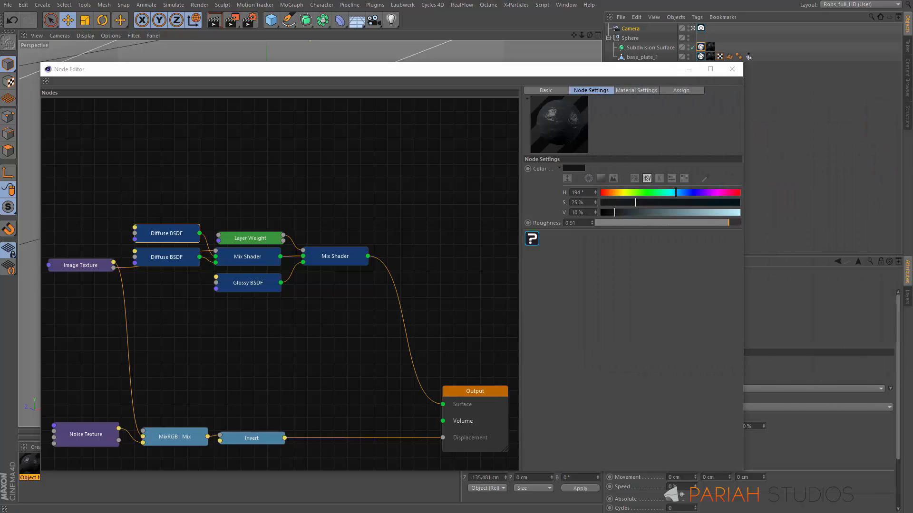
Set the lower Diffuse BSDF's color value to 20%.
click(180, 259)
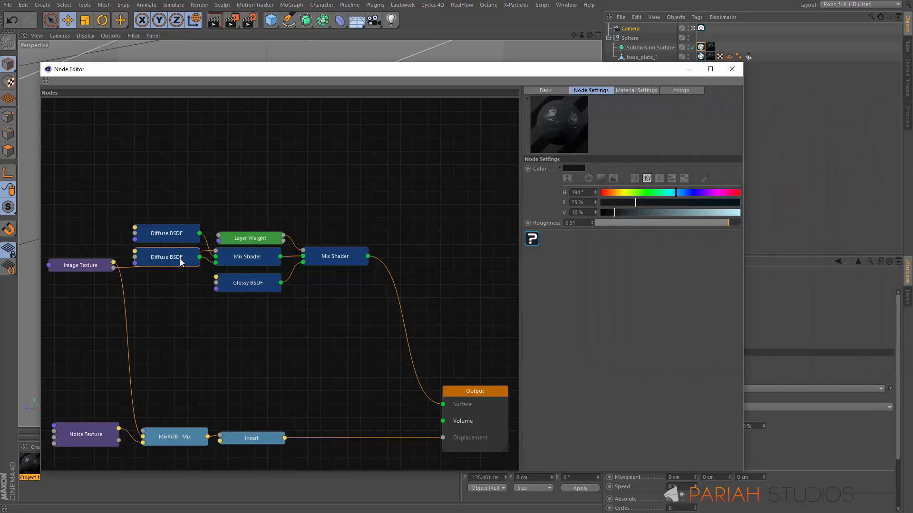
click(628, 212)
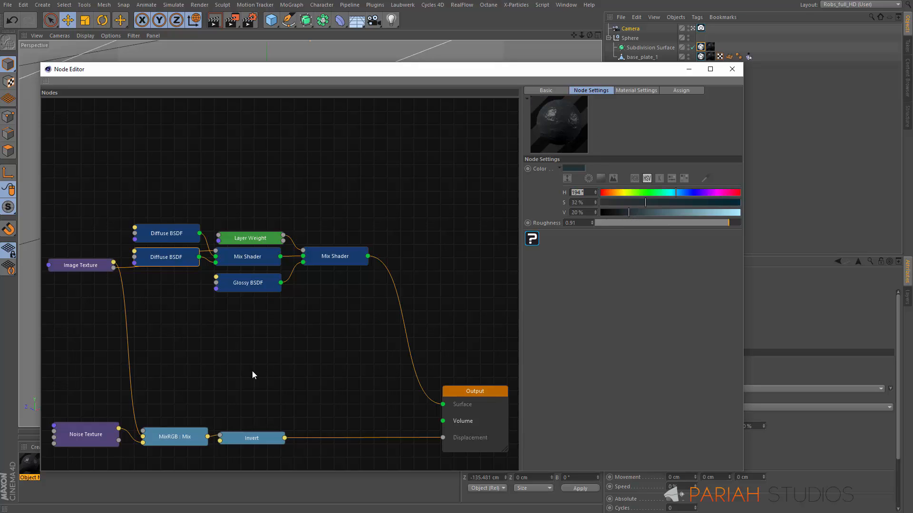
middle_drag(255, 386, 258, 339)
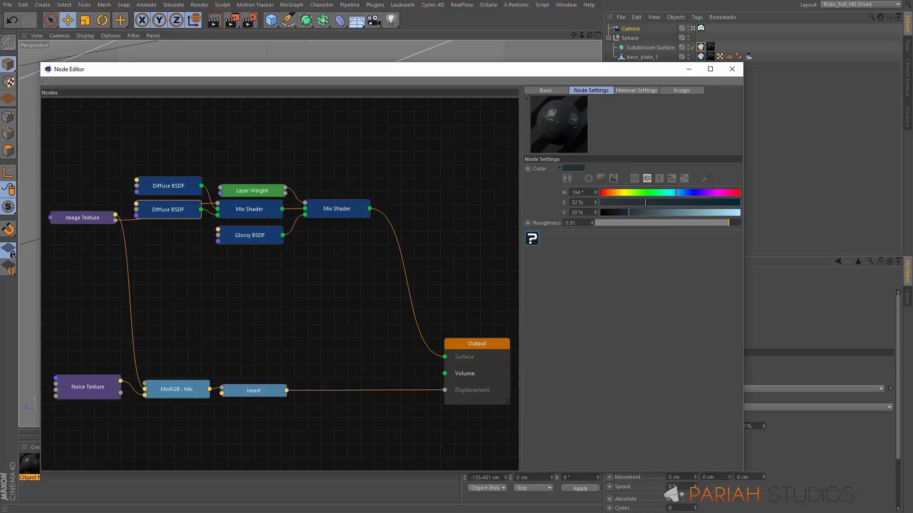
drag(912, 100, 508, 117)
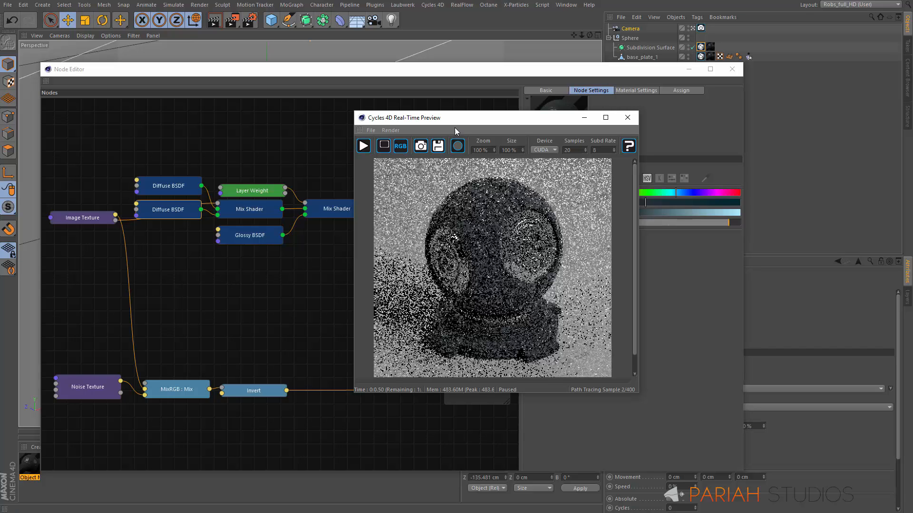
drag(452, 123, 905, 62)
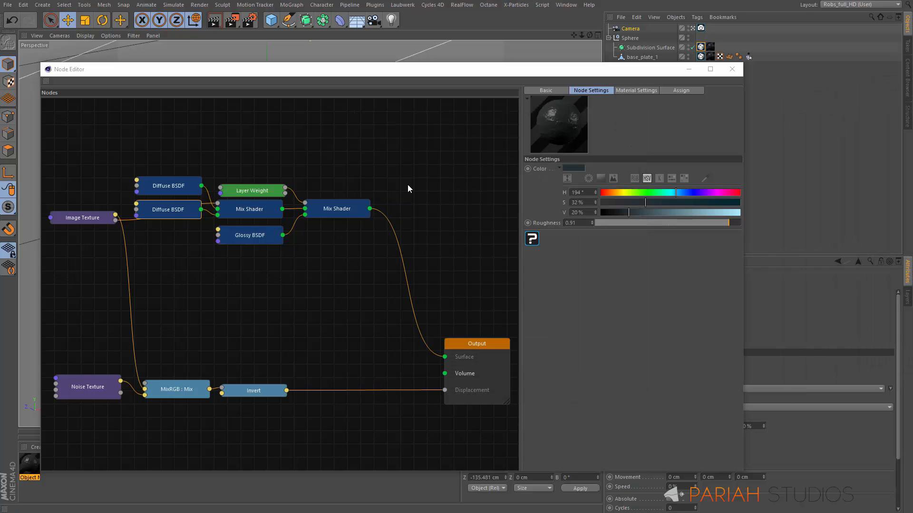
Add a Translucent BSDF node in the empty area between the surface and displacement branches.
right_click(265, 298)
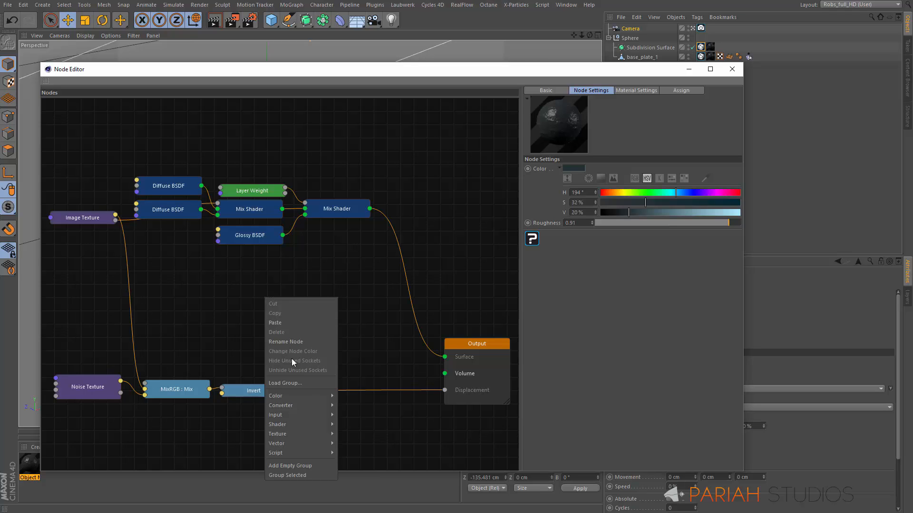
mouse_move(307, 409)
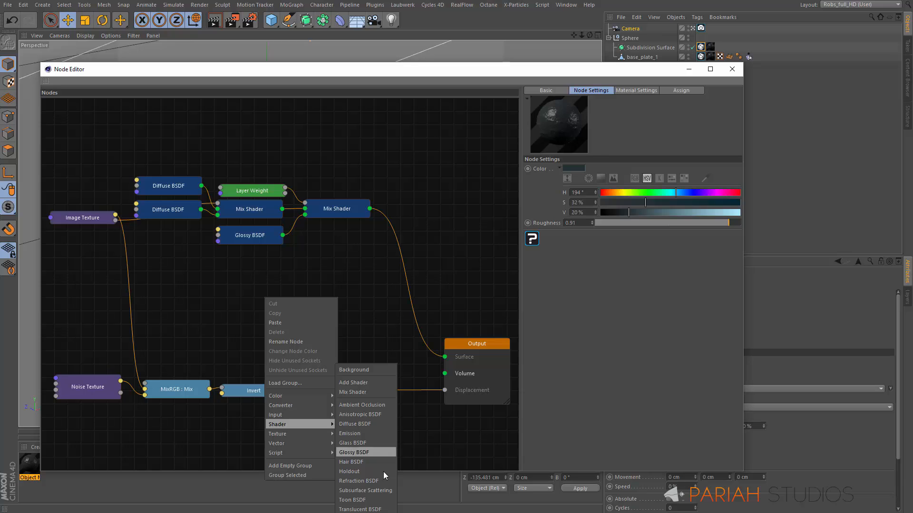
click(378, 509)
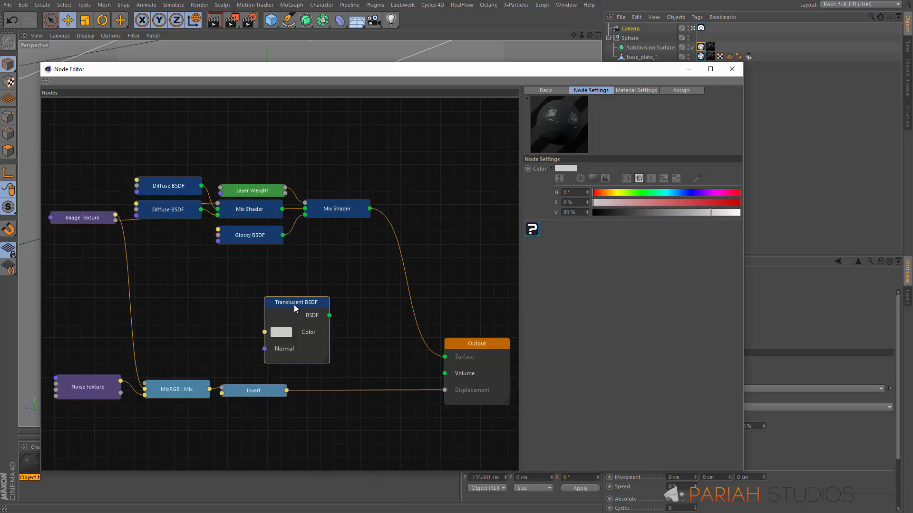
drag(295, 301, 283, 278)
Color the Translucent BSDF magenta with H 333°, S 99% and V 86%, and place it under the Glossy BSDF.
click(269, 308)
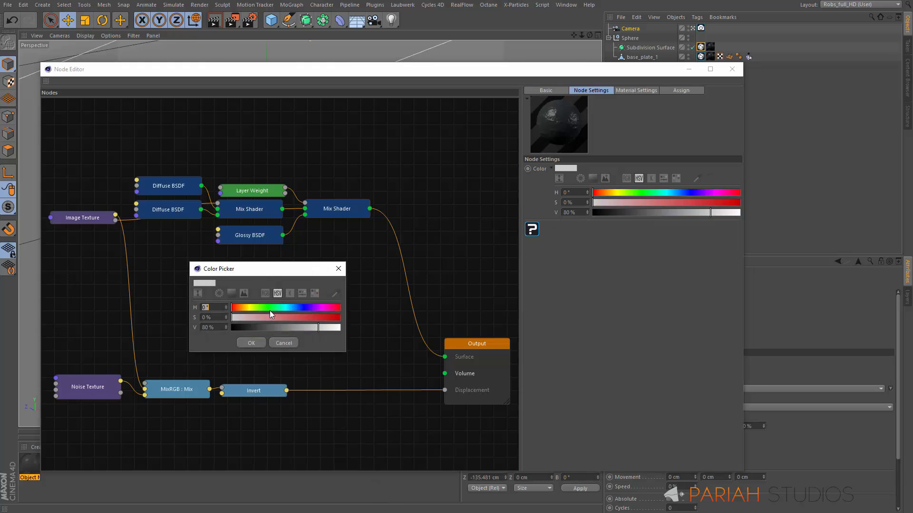
click(332, 308)
click(339, 317)
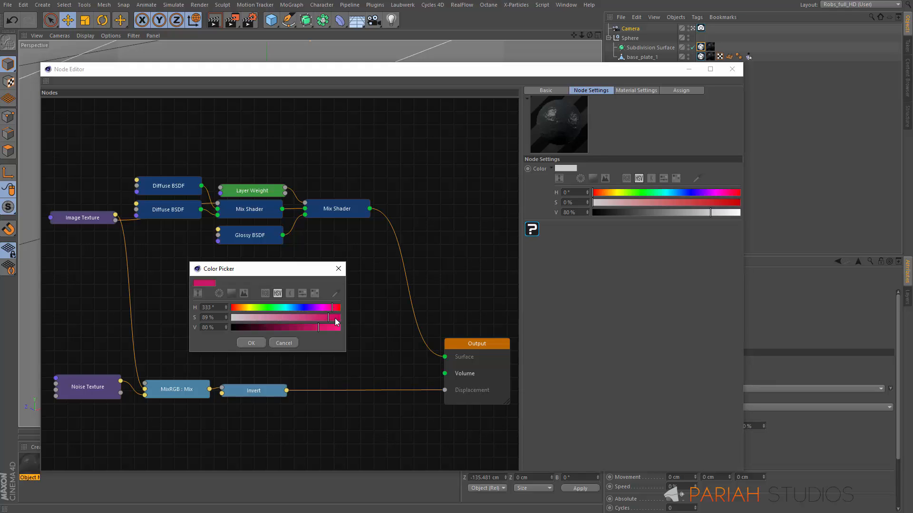
click(325, 328)
click(251, 342)
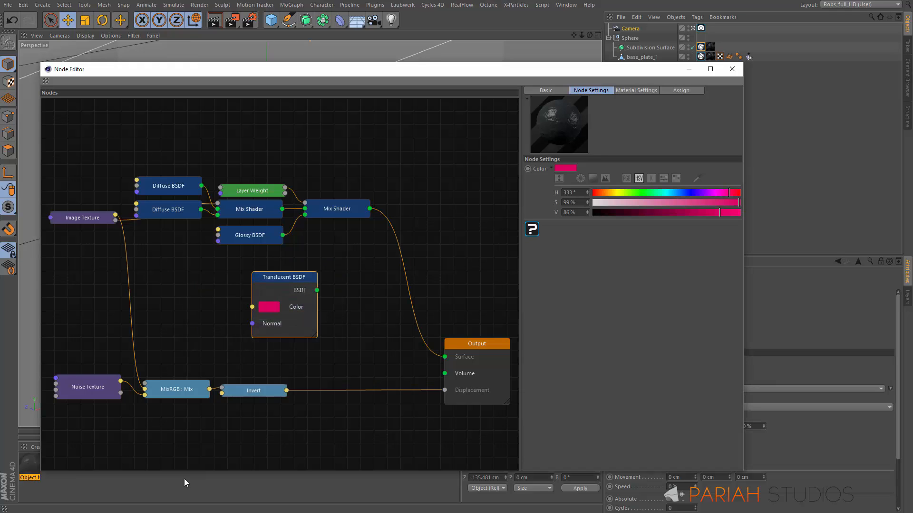
drag(279, 284, 249, 277)
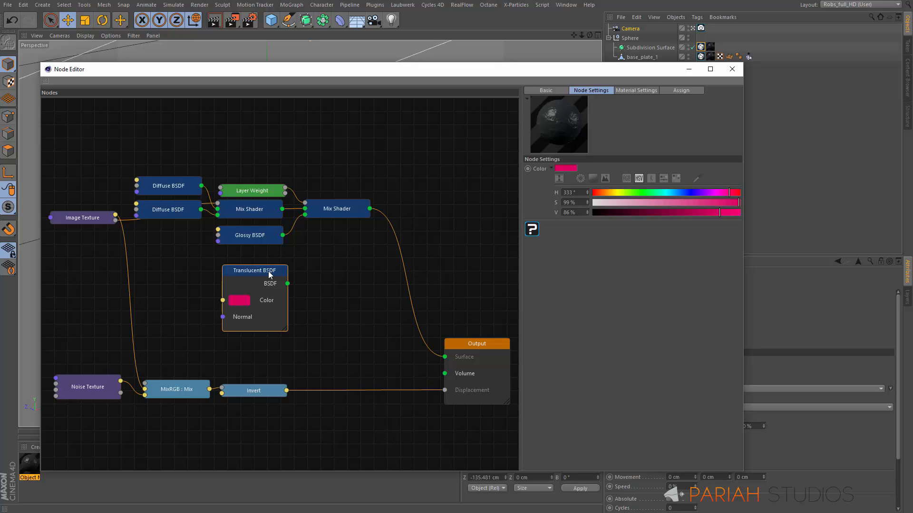
Insert a Mix Shader between the glossy Mix Shader and the Output's Surface, and feed the Translucent BSDF into its Shader2.
right_click(337, 312)
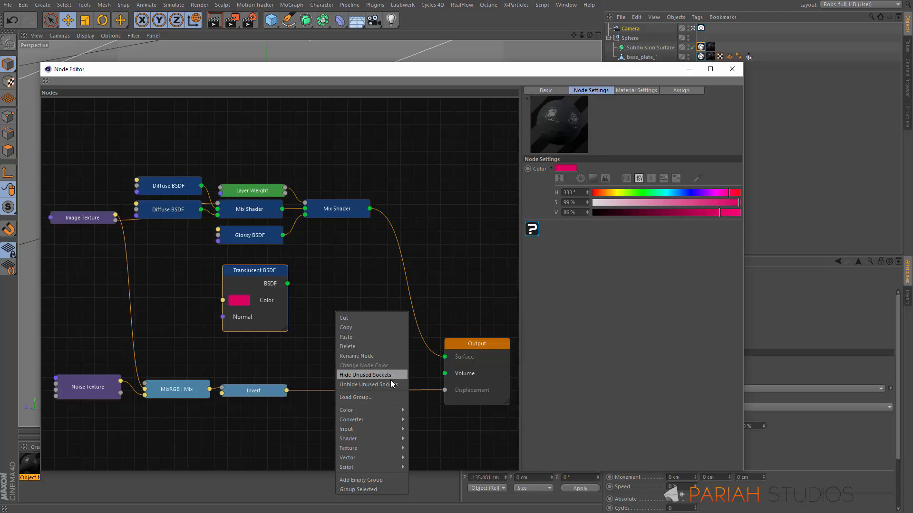
mouse_move(388, 438)
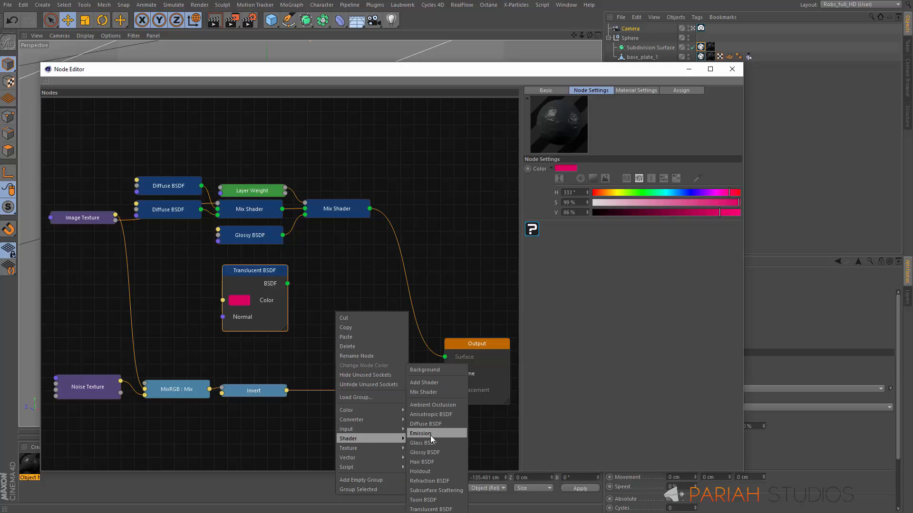
click(428, 392)
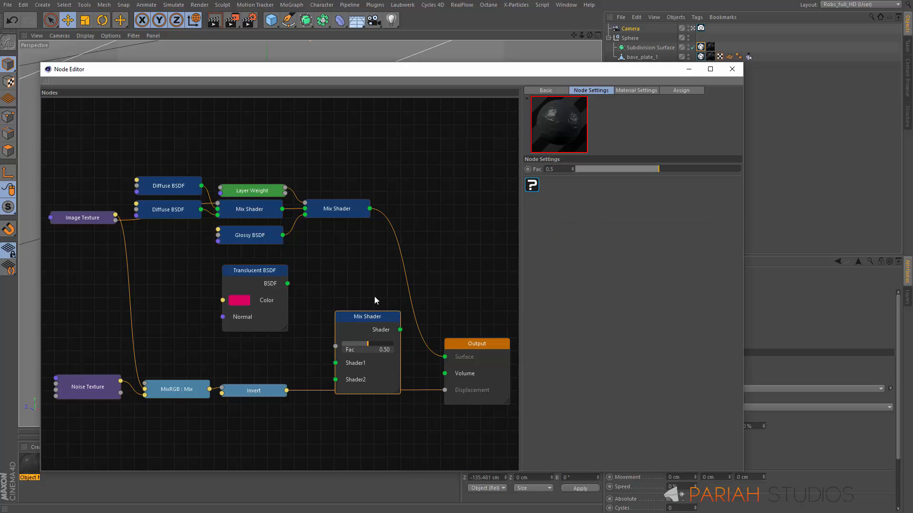
drag(375, 316, 389, 263)
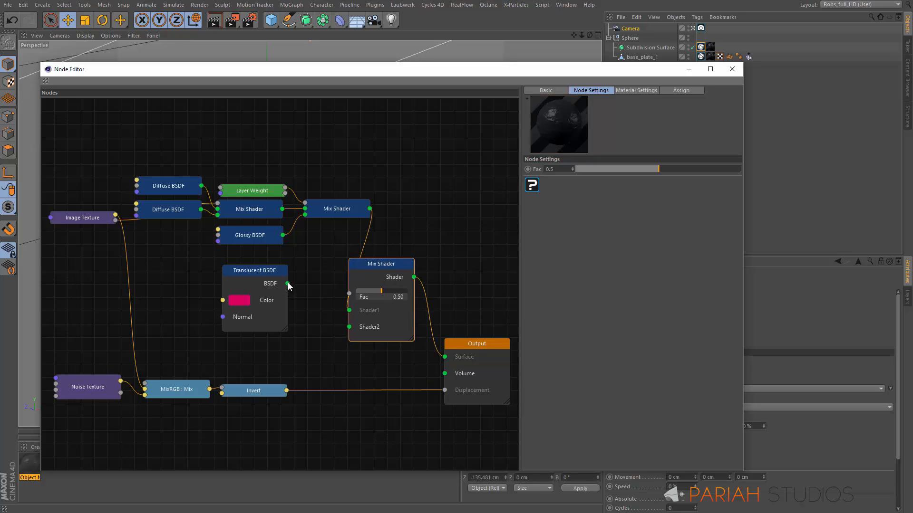
drag(288, 284, 426, 242)
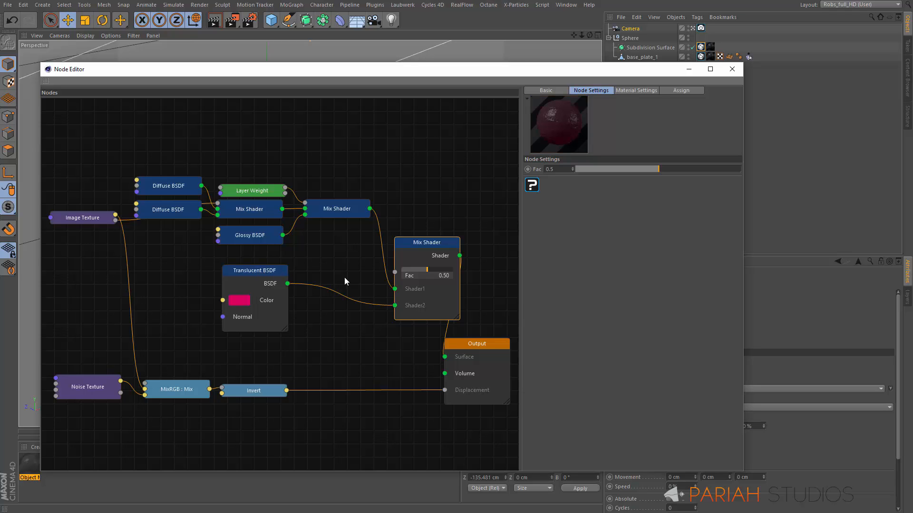
Add an Image Texture node, collapse it above the shader nodes, and drive the new Mix Shader's Fac with its Alpha output.
drag(521, 294, 634, 293)
right_click(415, 147)
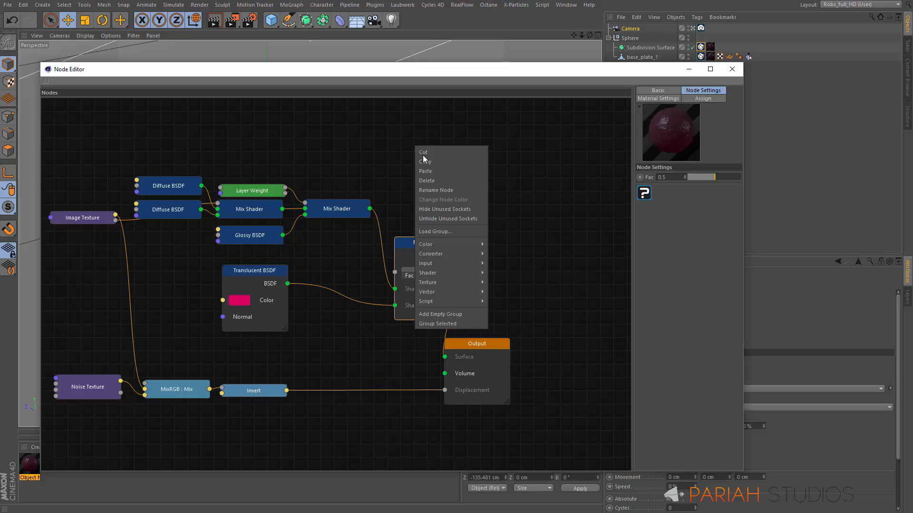
mouse_move(468, 283)
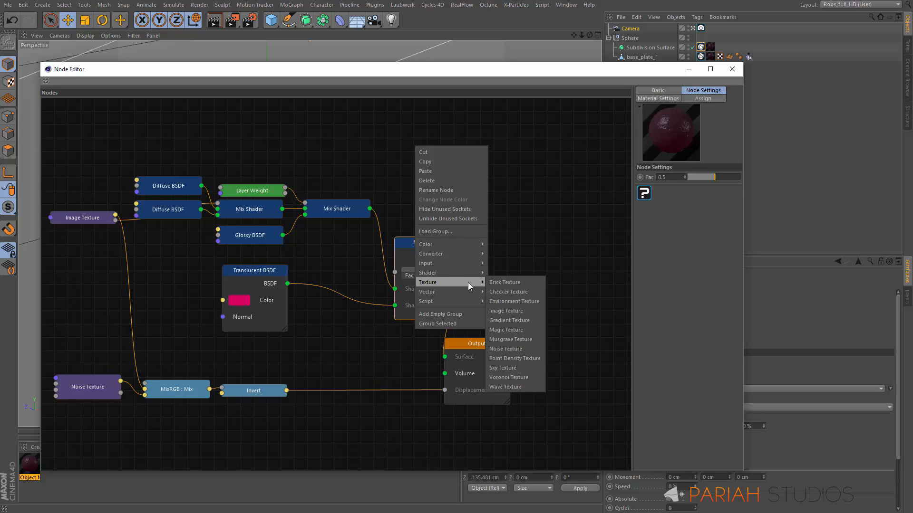
click(505, 311)
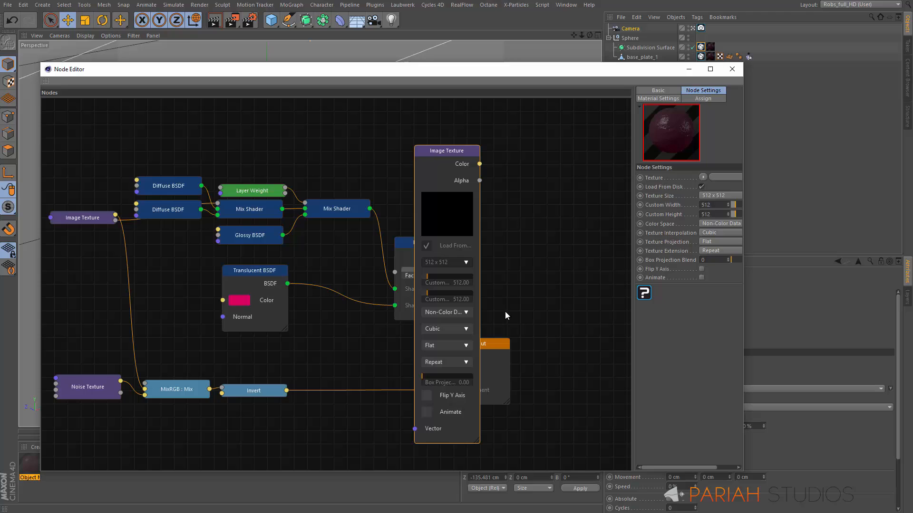
double_click(448, 149)
drag(445, 153, 306, 153)
drag(365, 157, 395, 272)
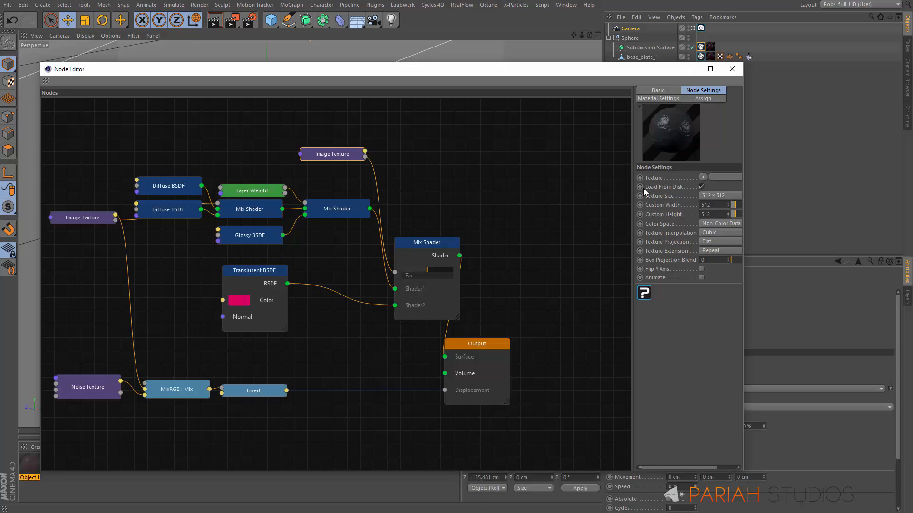
Load the Tiles surface shader as the new Image Texture's texture.
click(720, 176)
click(703, 177)
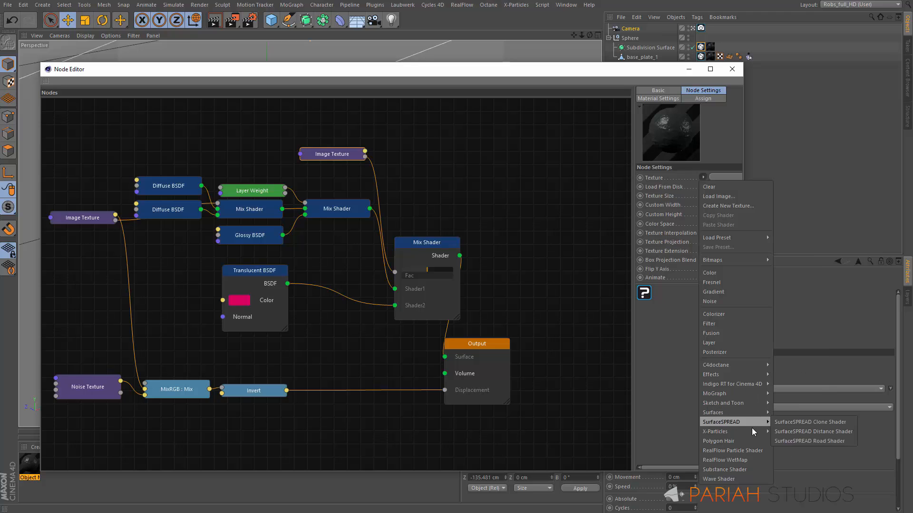
mouse_move(750, 417)
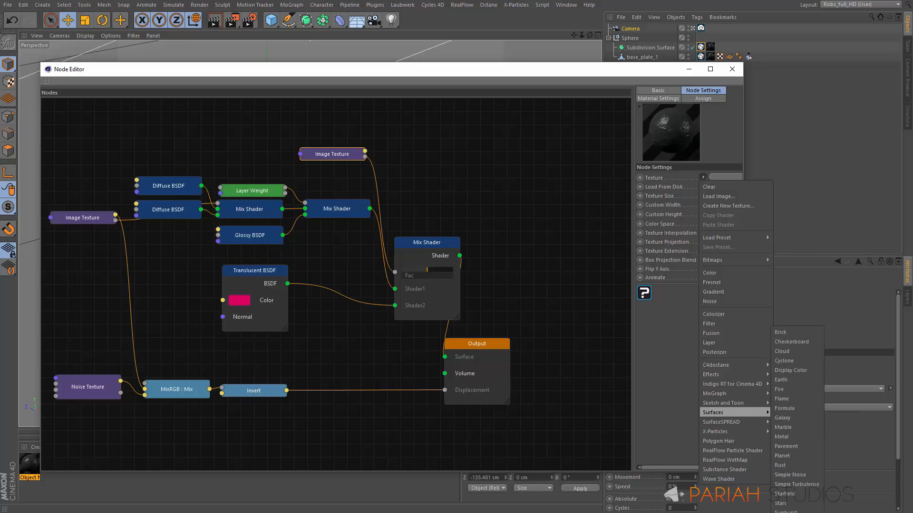
click(779, 512)
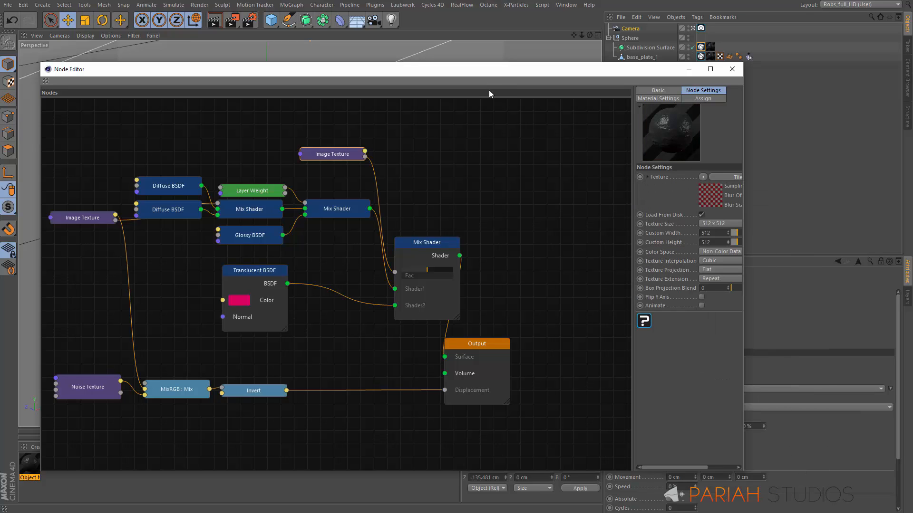
Open the Tiles shader of the new Image Texture for editing and set its pattern to Spiral 1.
drag(497, 72, 309, 56)
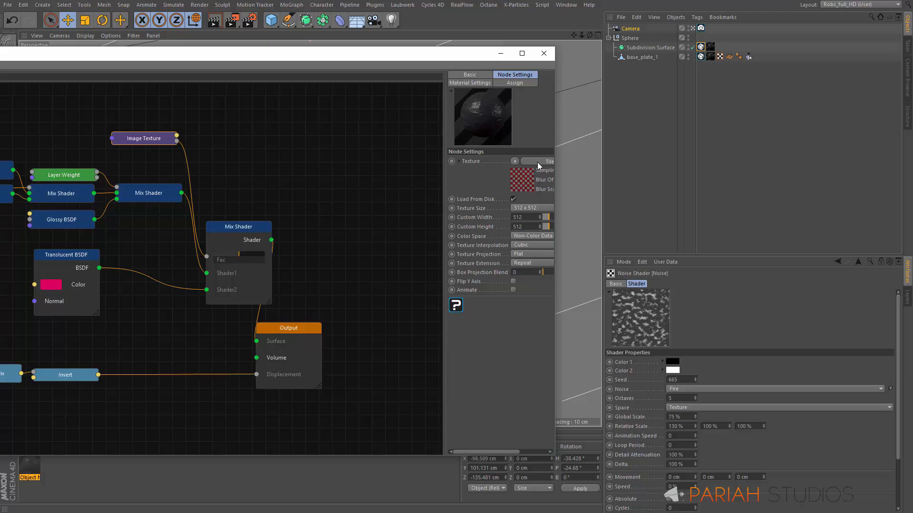
drag(445, 189, 422, 188)
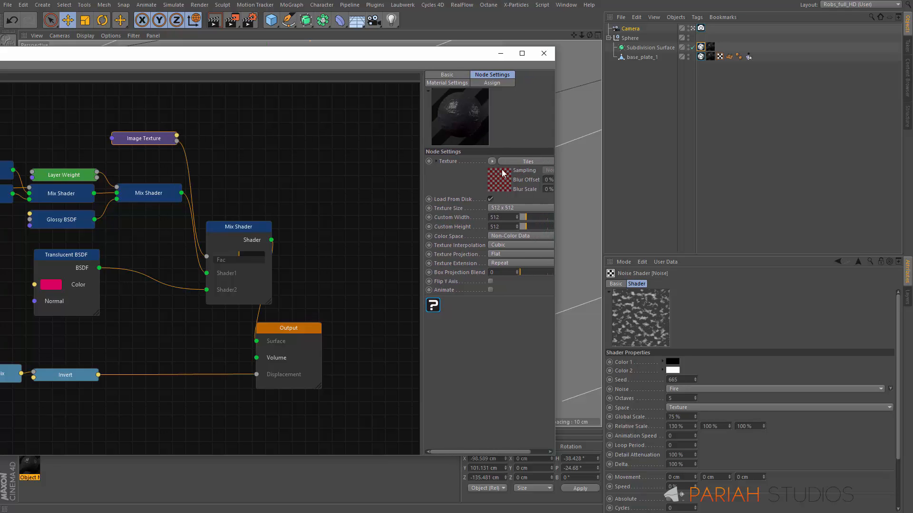
click(518, 161)
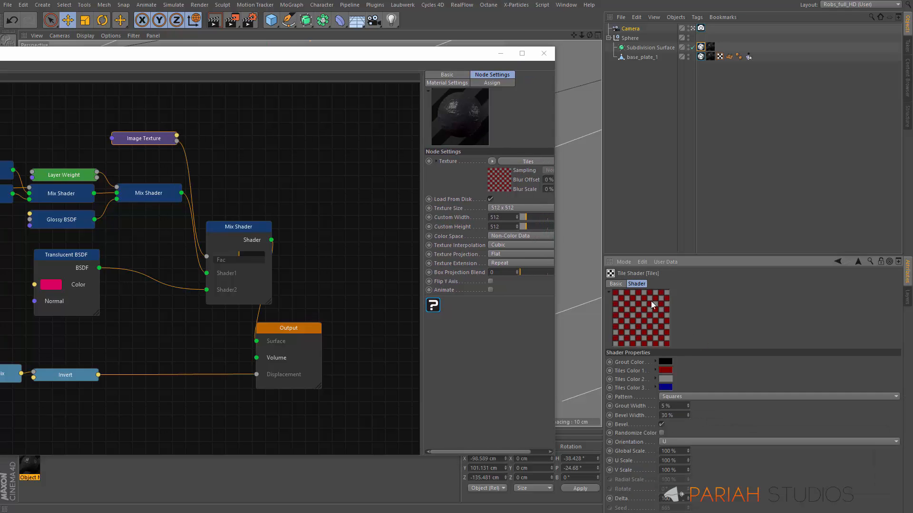
click(726, 396)
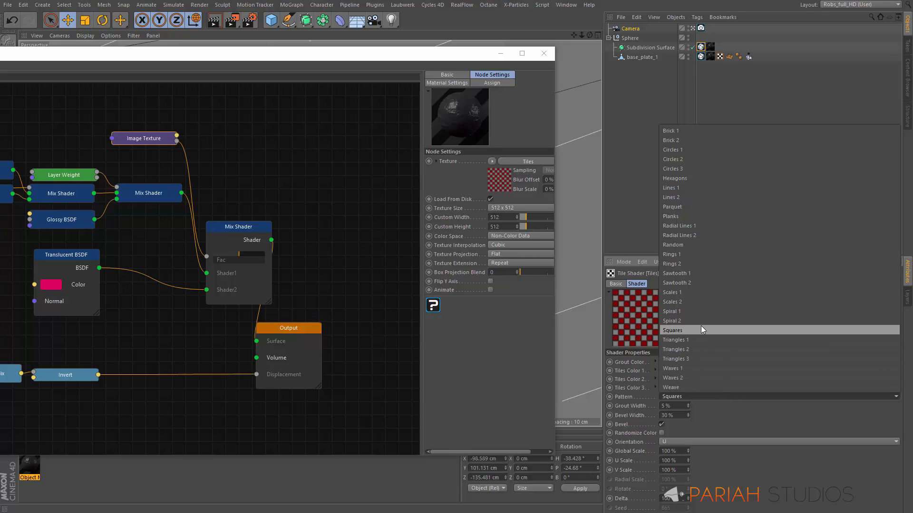
click(698, 312)
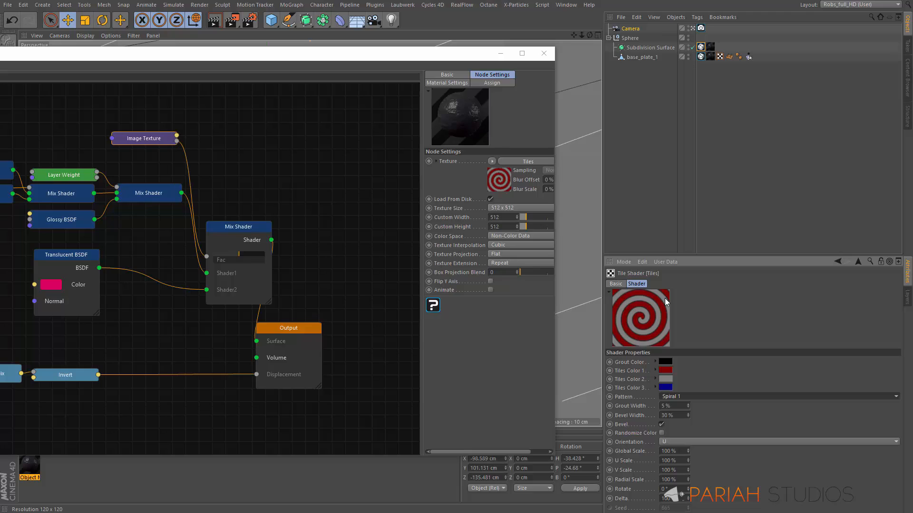
Set the Tiles shader's Tiles Color 1 to black and Tiles Color 2 to white.
click(666, 371)
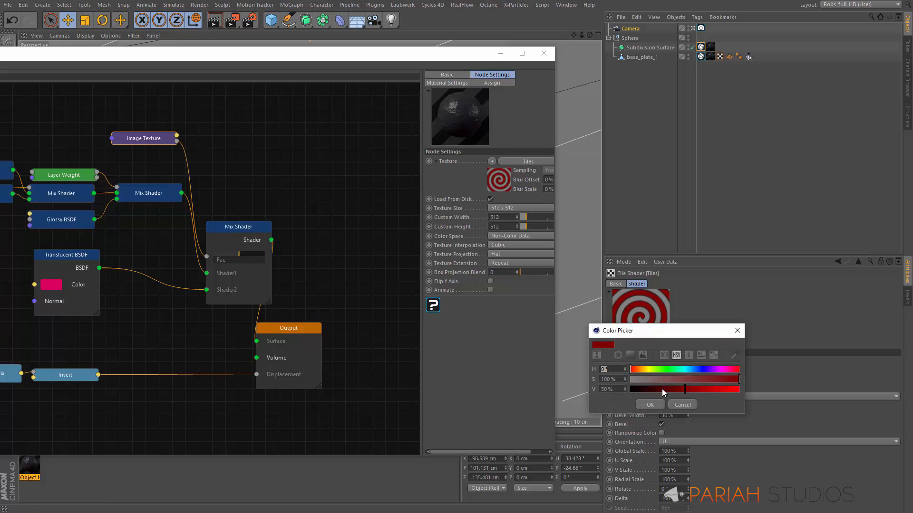
drag(661, 389, 614, 393)
click(650, 405)
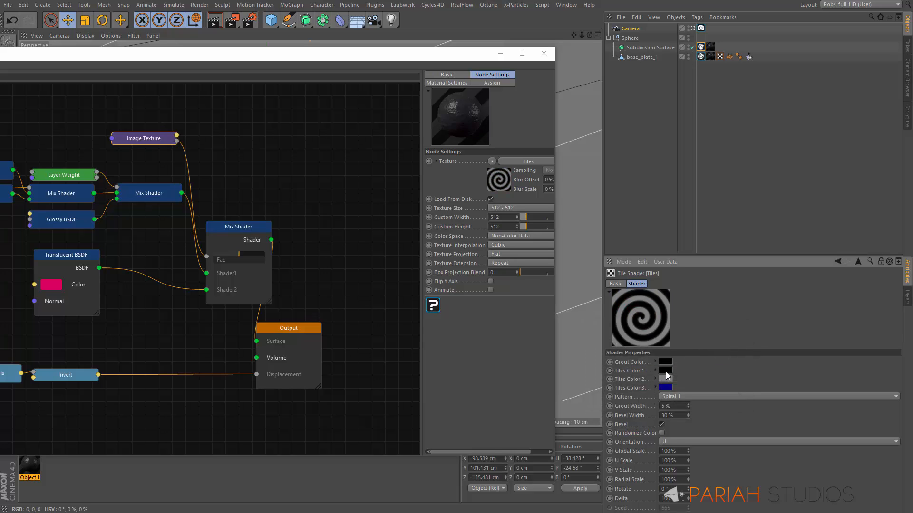
click(666, 372)
click(682, 405)
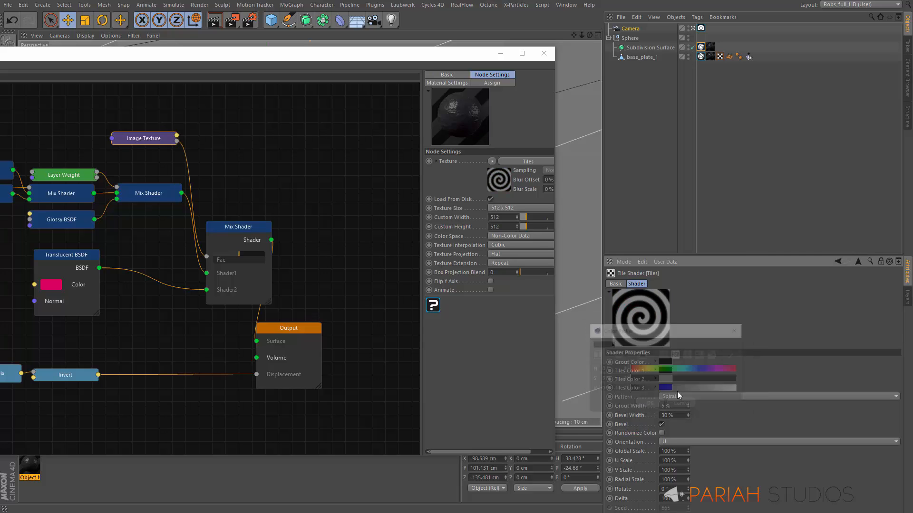
click(666, 380)
drag(684, 395, 770, 398)
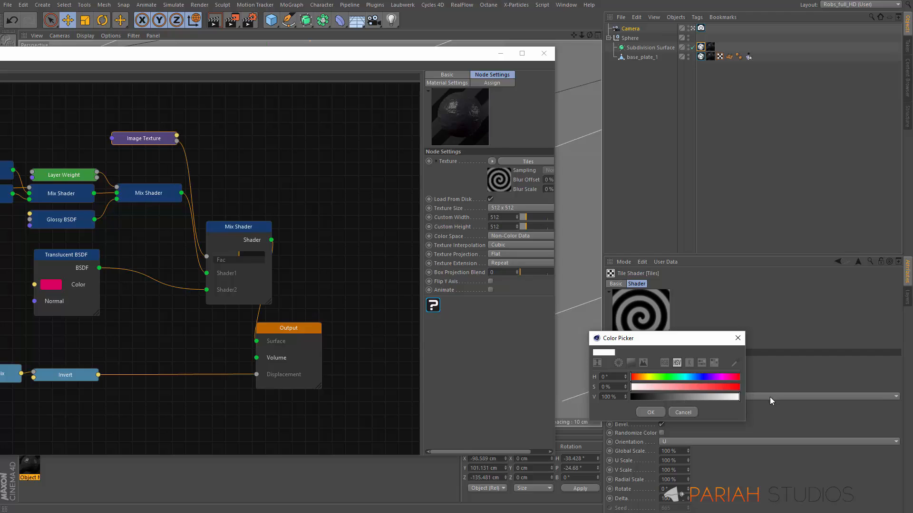
click(653, 412)
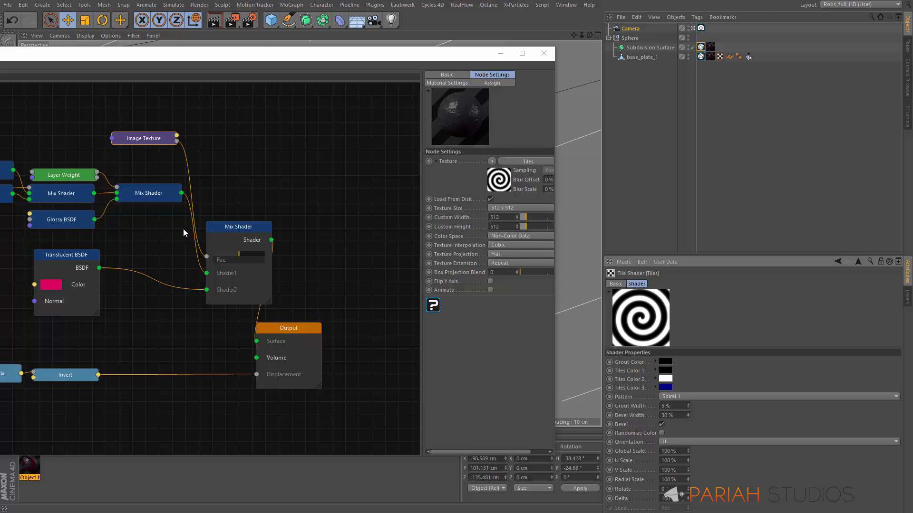
Shift the spiral Image Texture node slightly and run the Cycles 4D Real-Time Preview to check the masked material.
drag(149, 142, 162, 137)
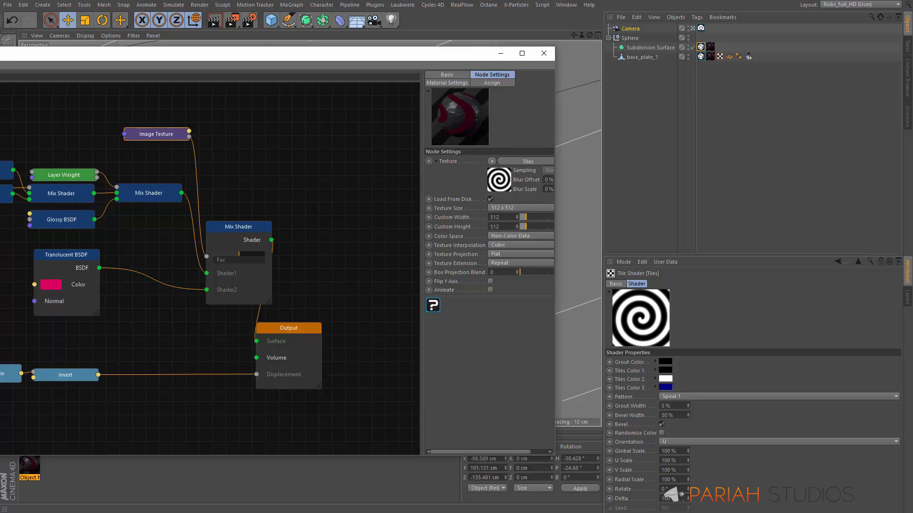
drag(912, 114, 527, 110)
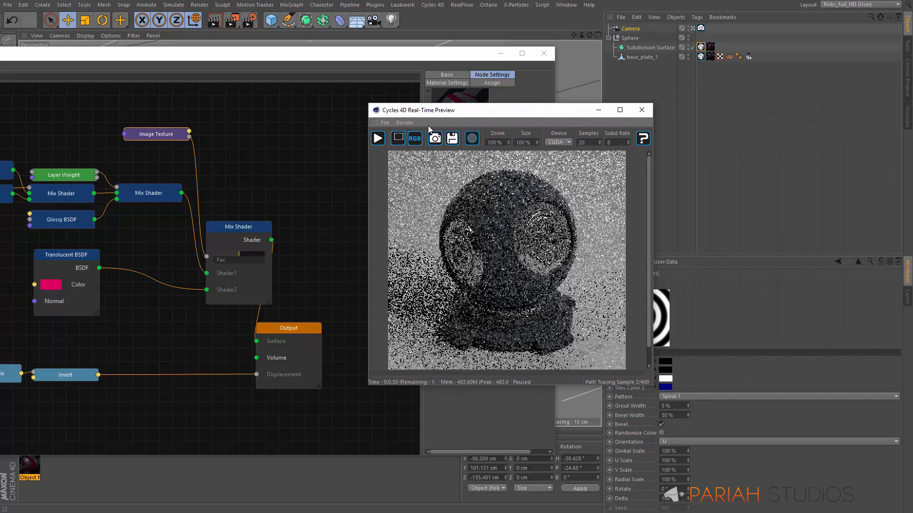
click(379, 139)
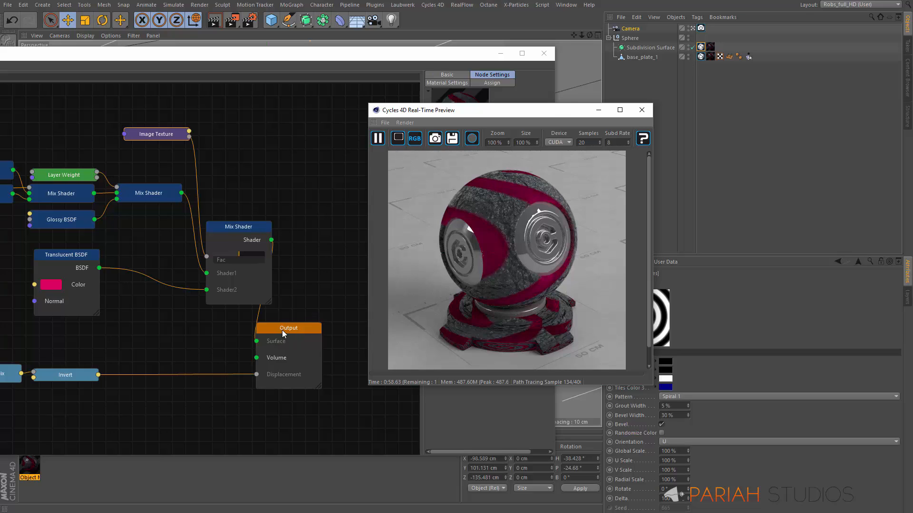
Make room before the Output node and insert another Mix Shader between the tile-masked Mix Shader and the Output's Surface.
drag(283, 335, 380, 326)
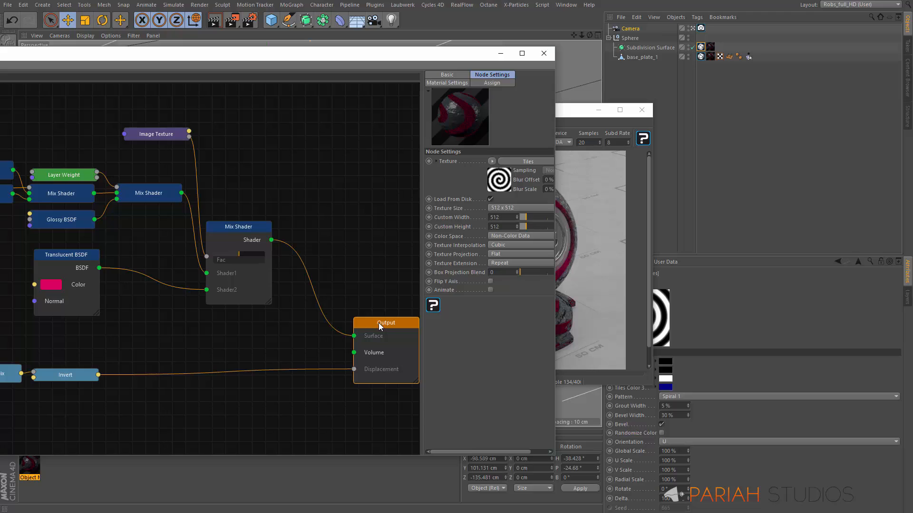
right_click(318, 198)
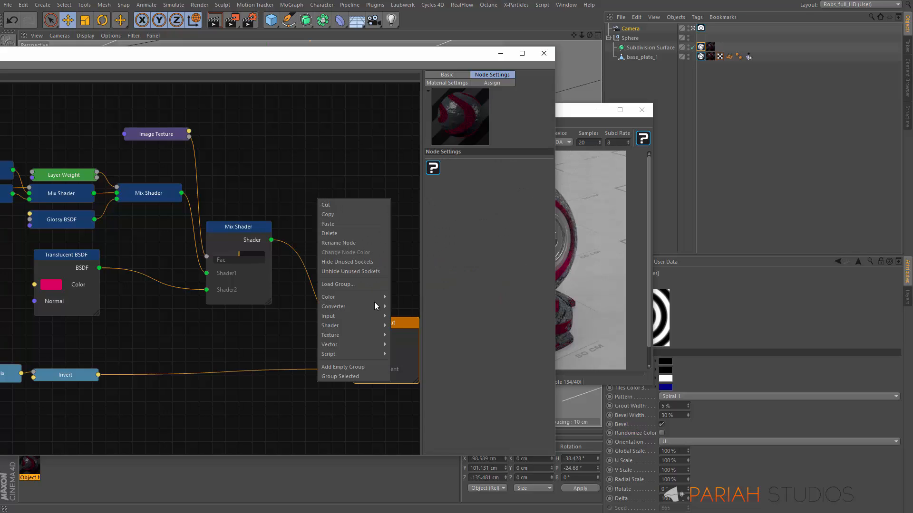
mouse_move(366, 326)
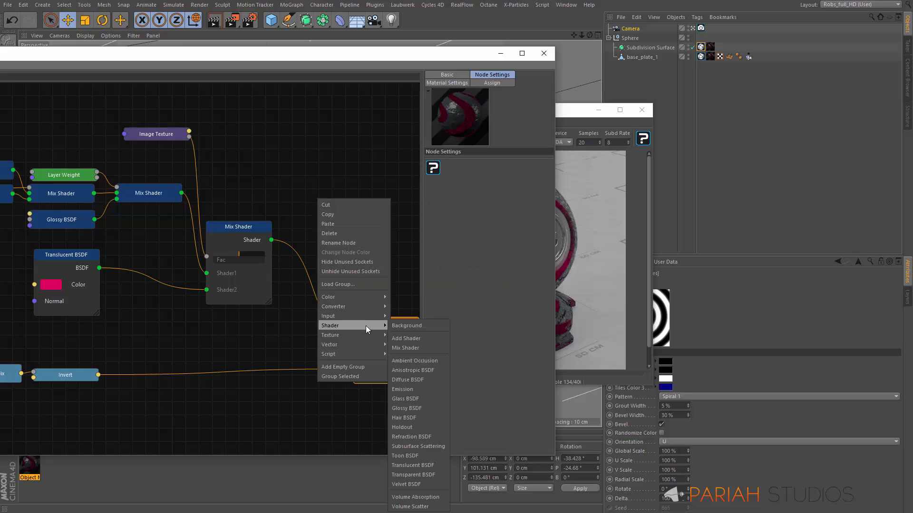
click(399, 348)
drag(344, 204, 306, 251)
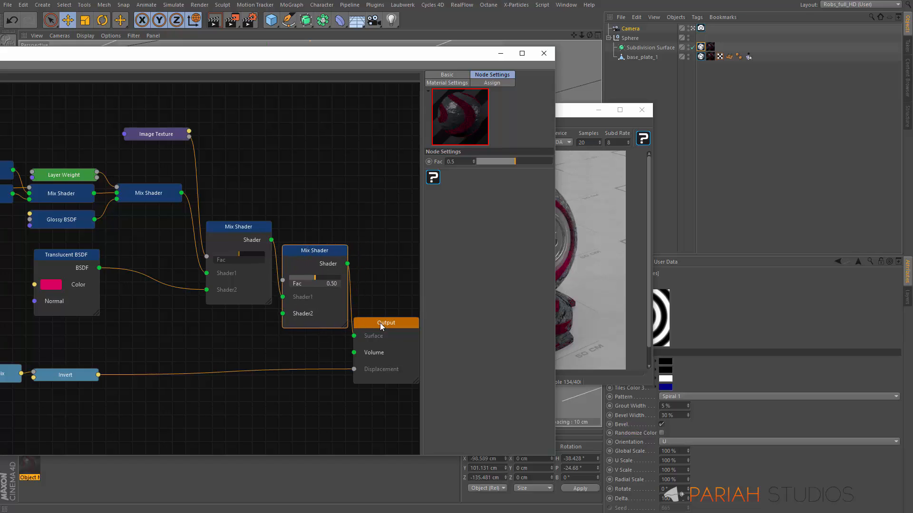
drag(383, 323, 410, 320)
drag(323, 250, 334, 250)
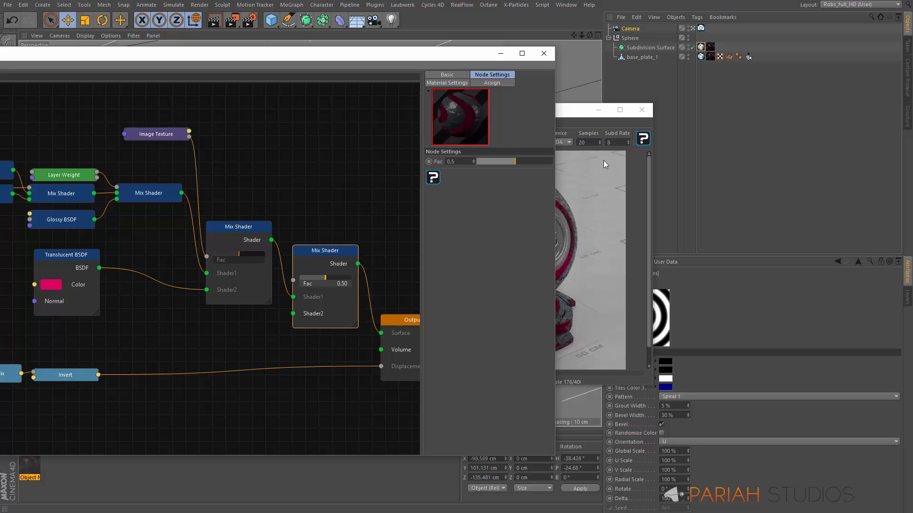
With the real-time preview paused, feed the Glossy BSDF into the new Mix Shader's Shader2 and set its Fac to 0.257.
drag(572, 113, 797, 83)
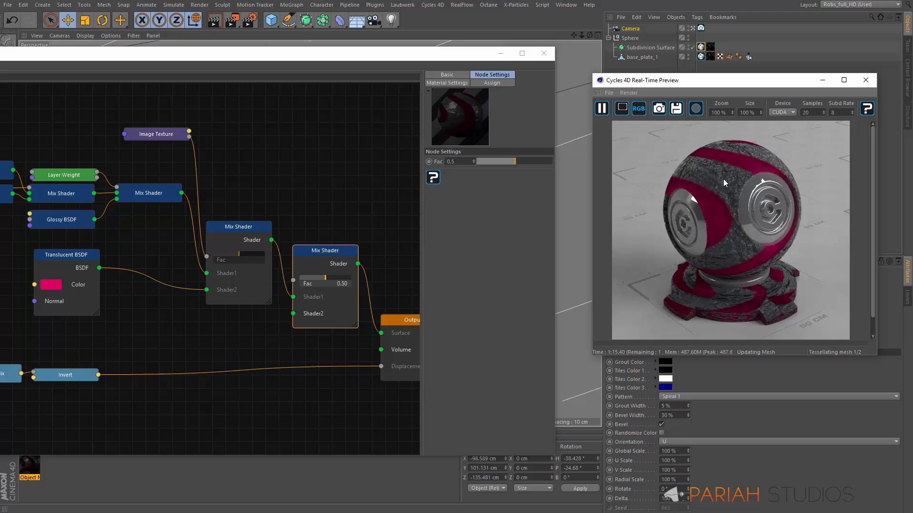
click(95, 221)
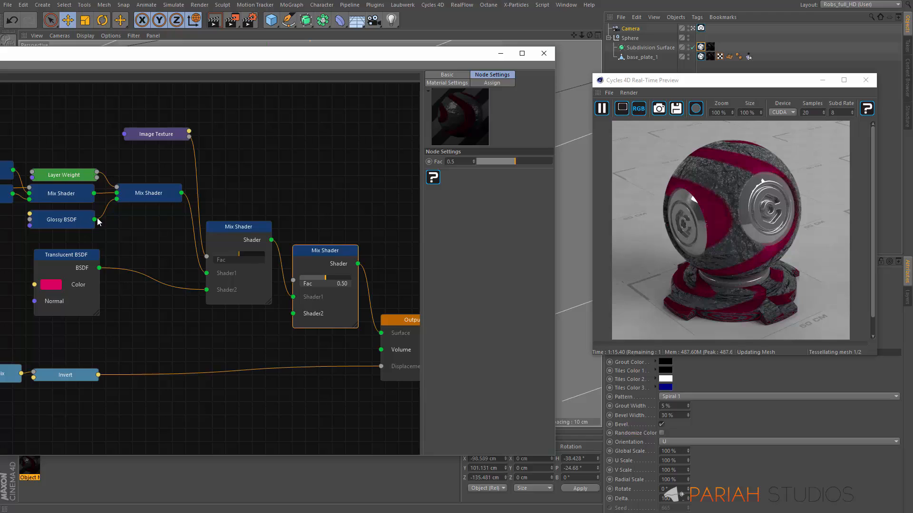
click(601, 113)
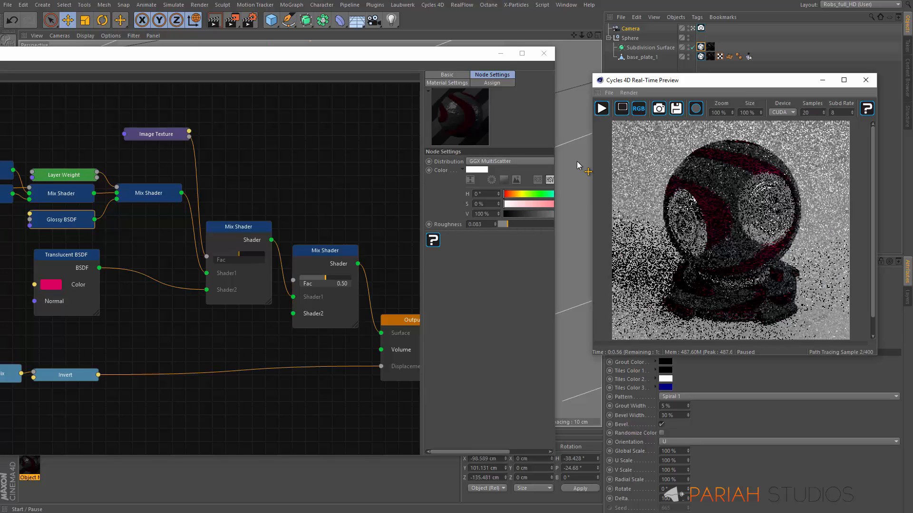
drag(95, 220, 292, 313)
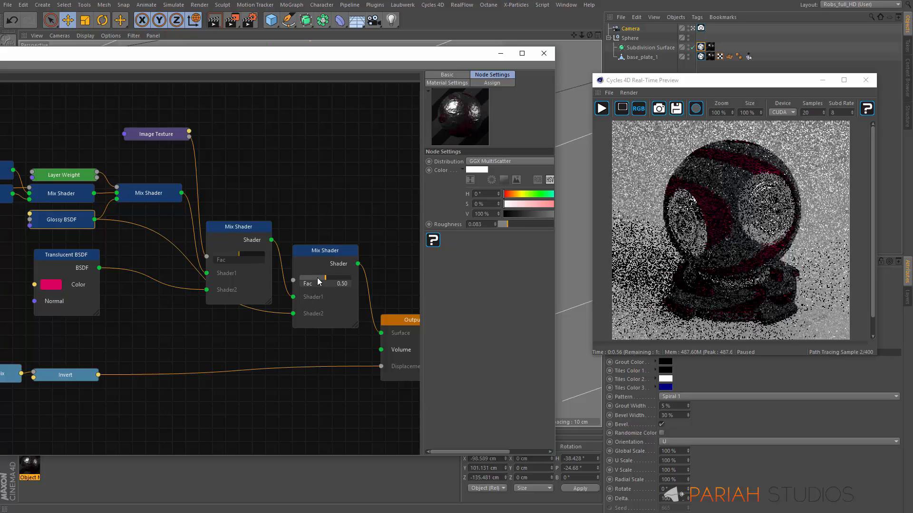
drag(319, 281, 311, 282)
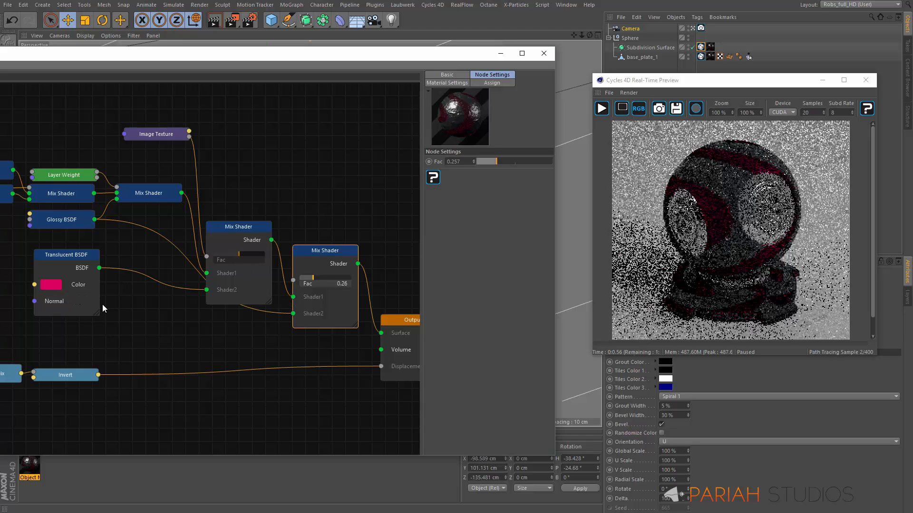
Relocate the newest Mix Shader between the Translucent BSDF and the tile-masked Mix Shader's Shader2, reconnecting the tile-masked mix directly to the Output's Surface.
drag(70, 258, 90, 282)
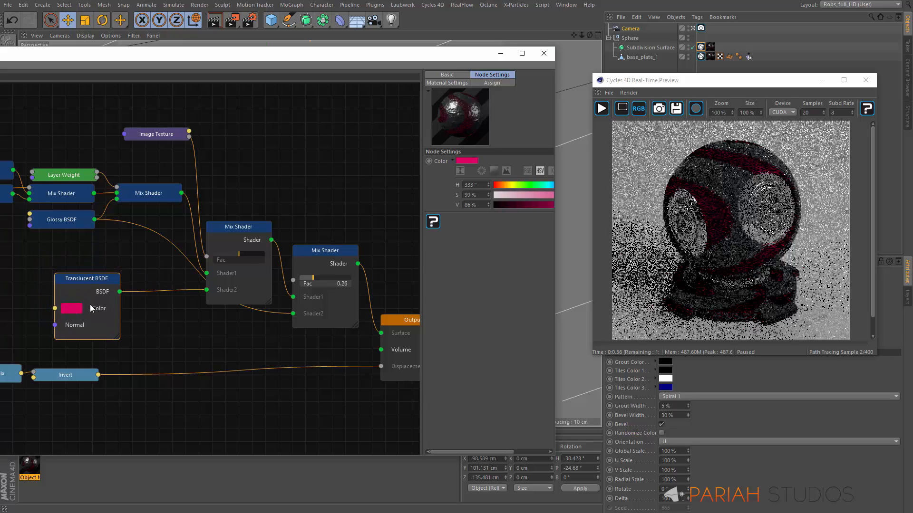
drag(84, 279, 71, 279)
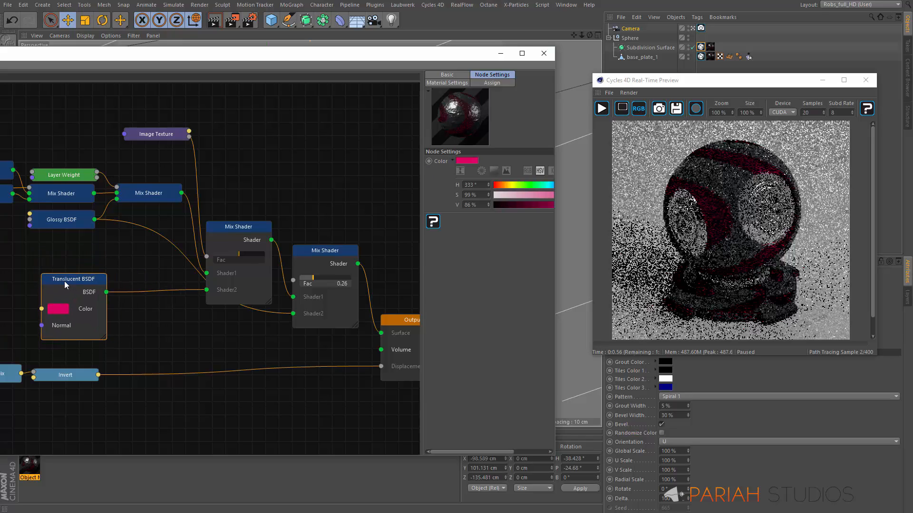
drag(293, 314, 261, 325)
drag(293, 298, 381, 333)
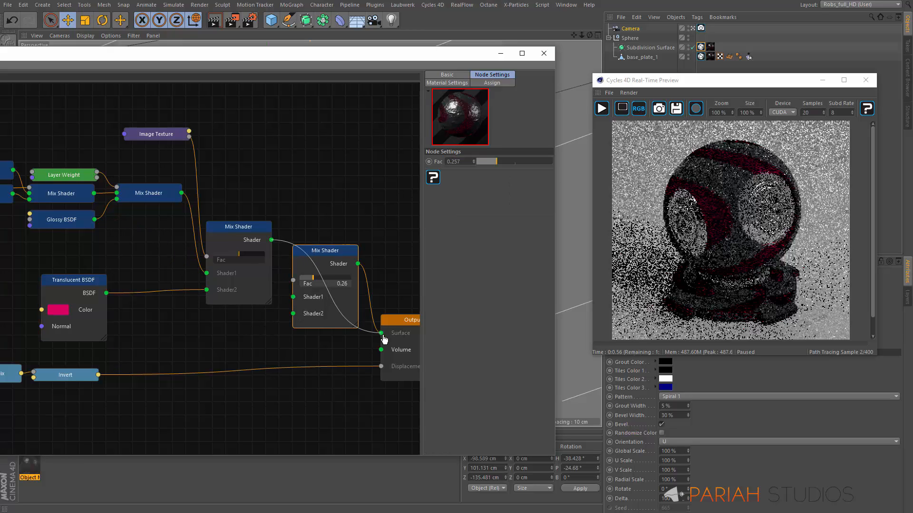
drag(317, 261, 143, 275)
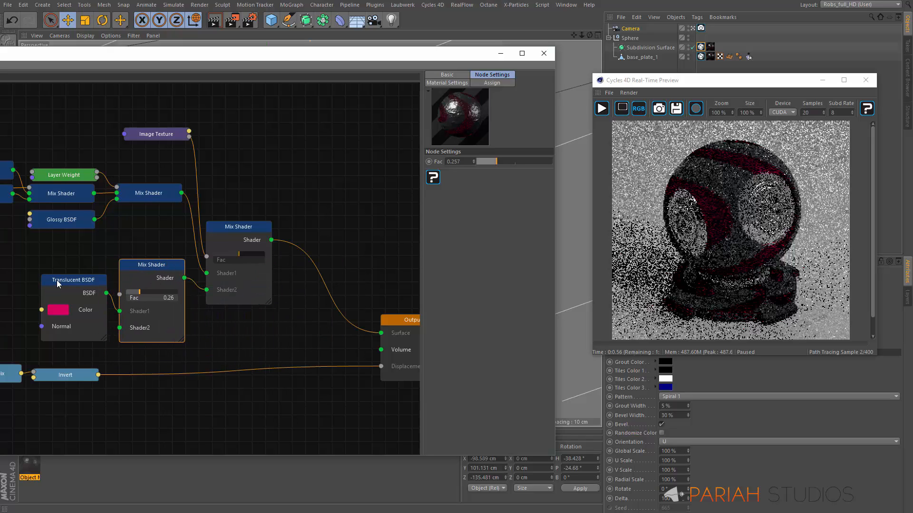
Space out the Translucent BSDF, feed the Glossy BSDF into the relocated Mix Shader's Shader2, and resume the real-time preview.
drag(56, 281, 34, 278)
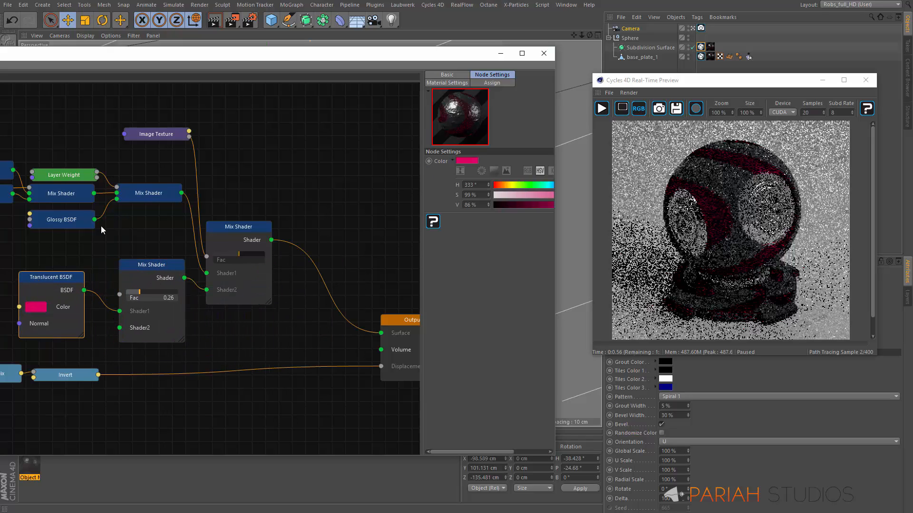
drag(95, 219, 122, 336)
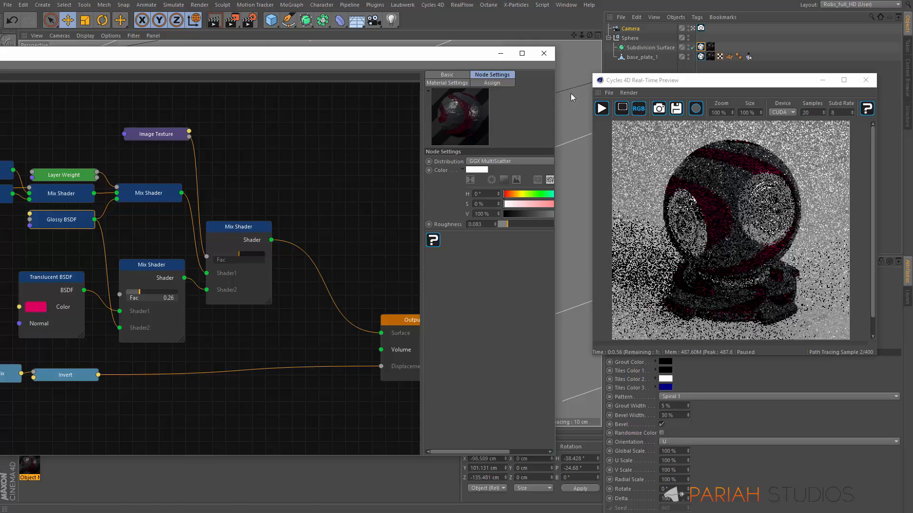
click(601, 109)
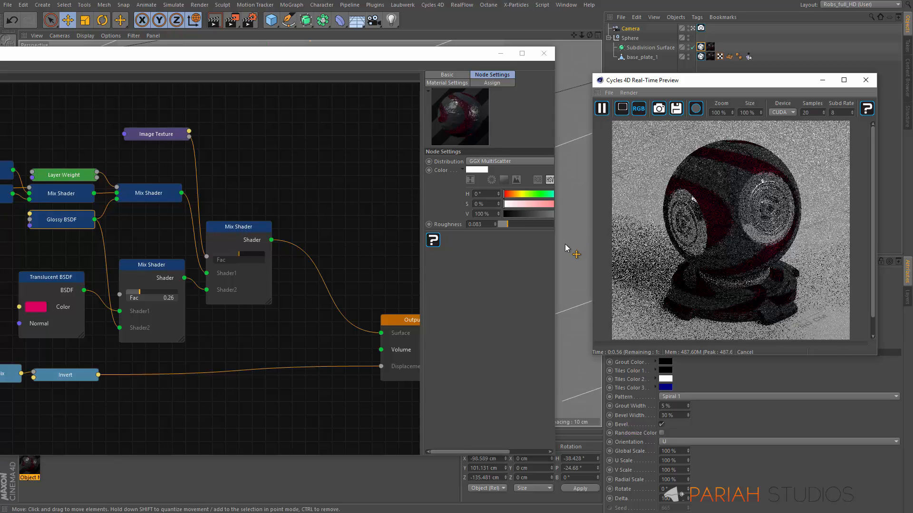